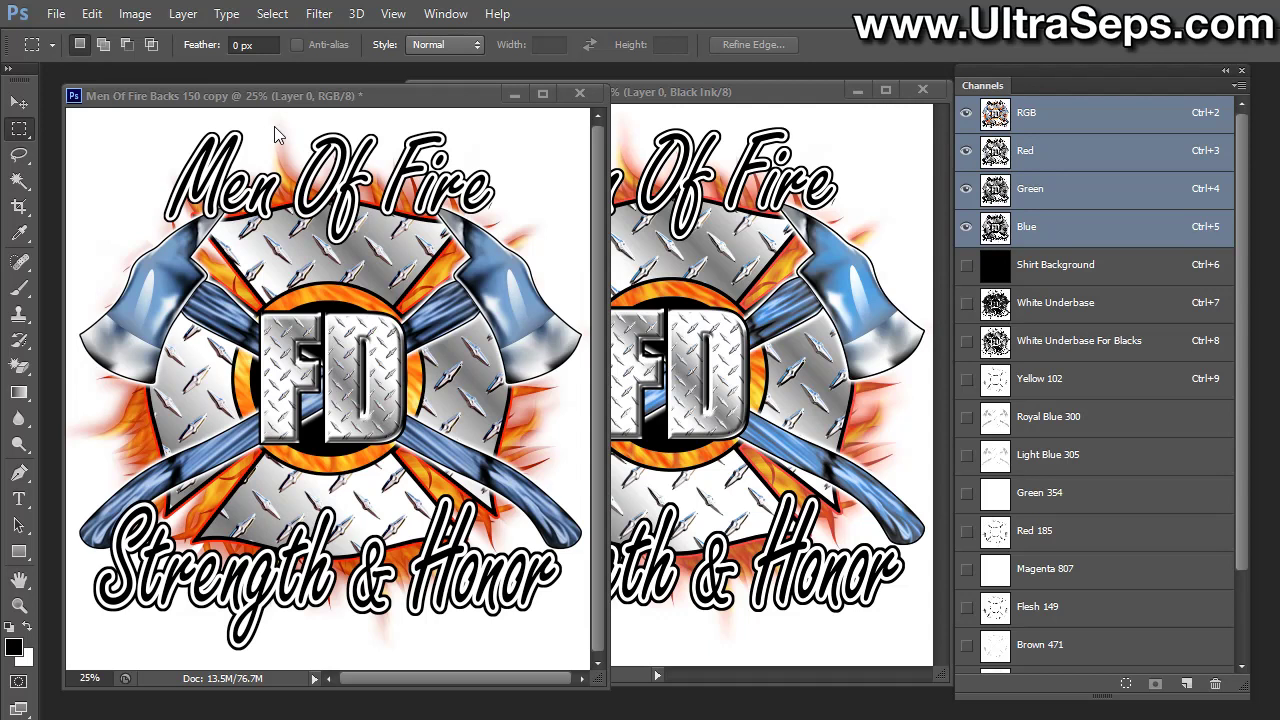
Compare the original Men Of Fire artwork with the separated copy 2 and review its active channels down to Black Ink
drag(273, 102, 258, 101)
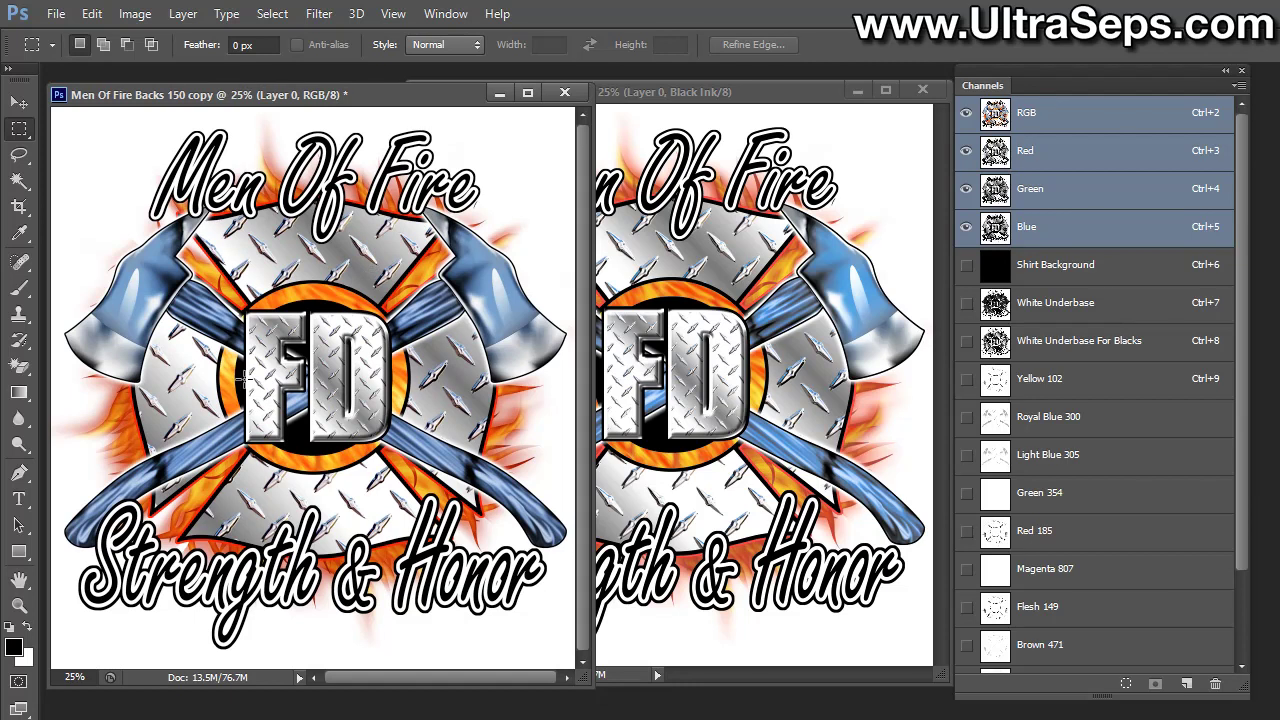
click(665, 100)
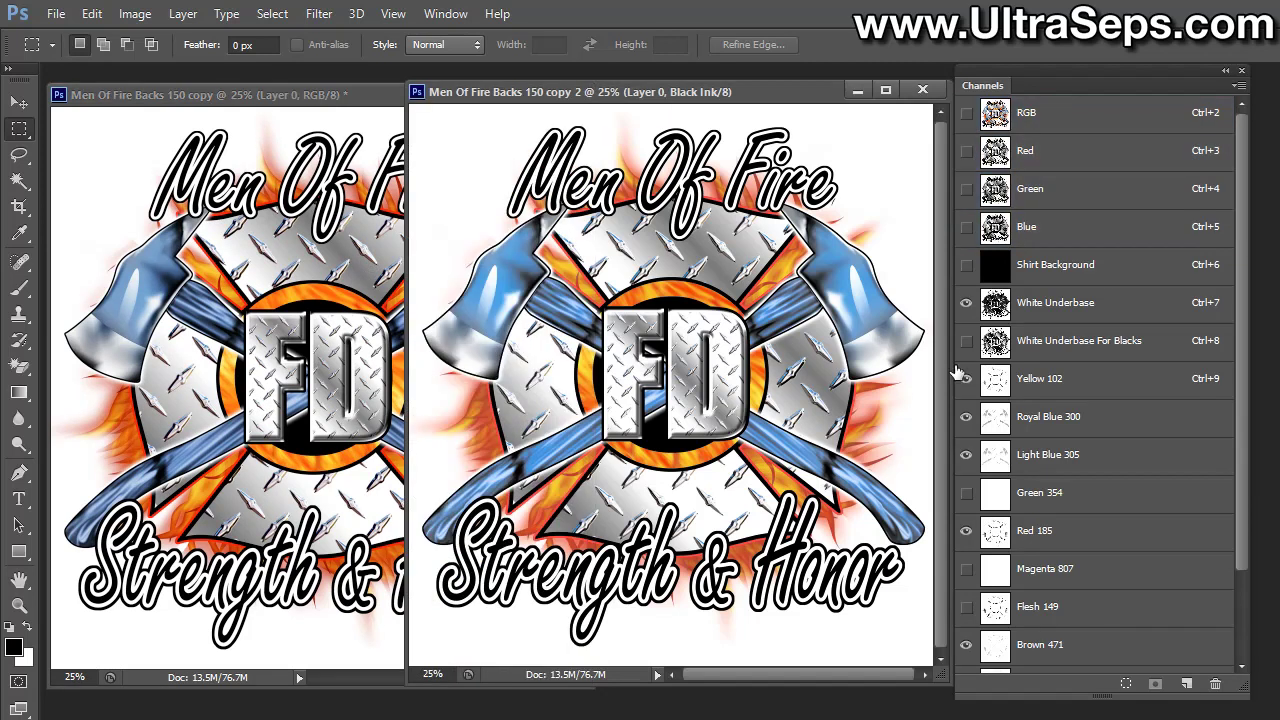
scroll(1088, 440, down, 3)
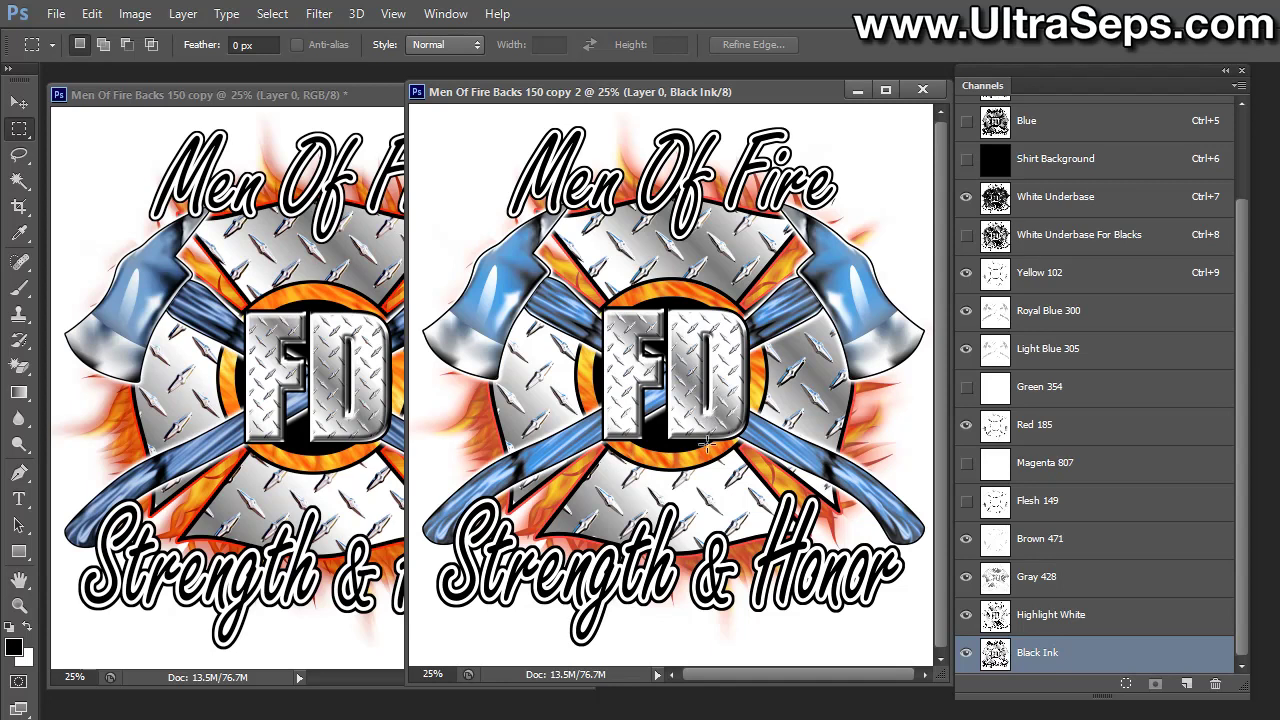
click(315, 112)
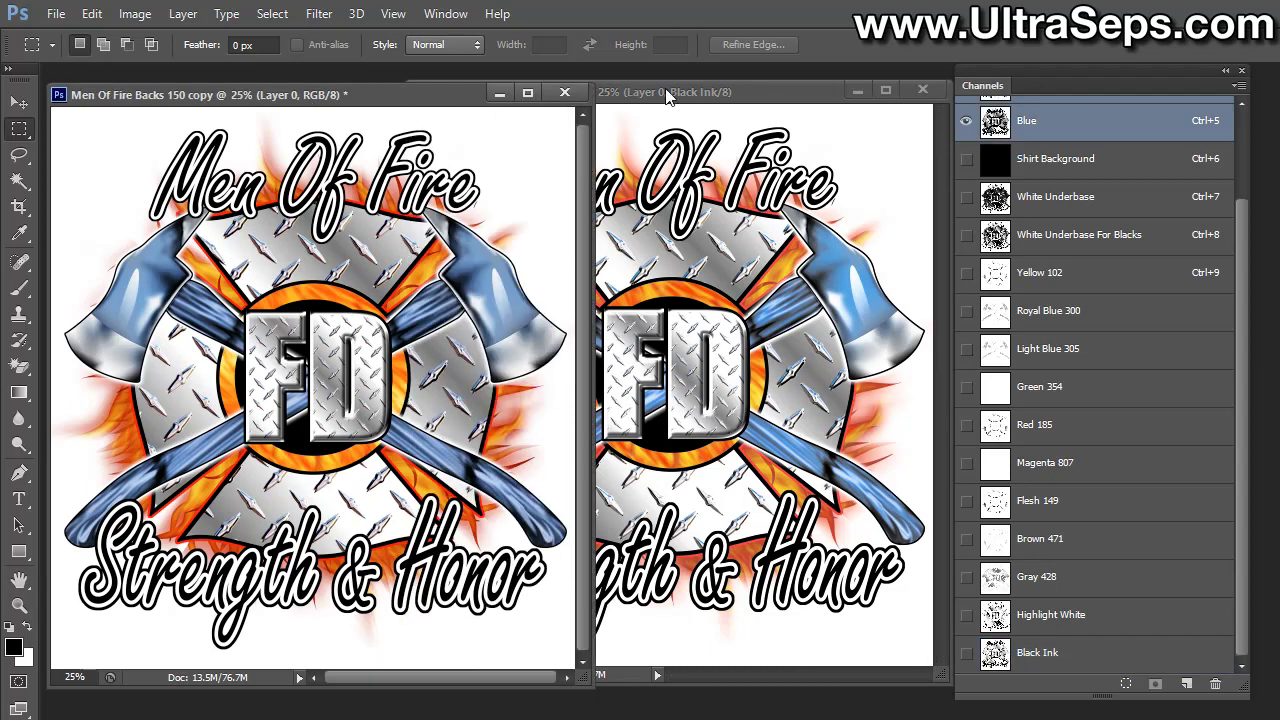
click(706, 115)
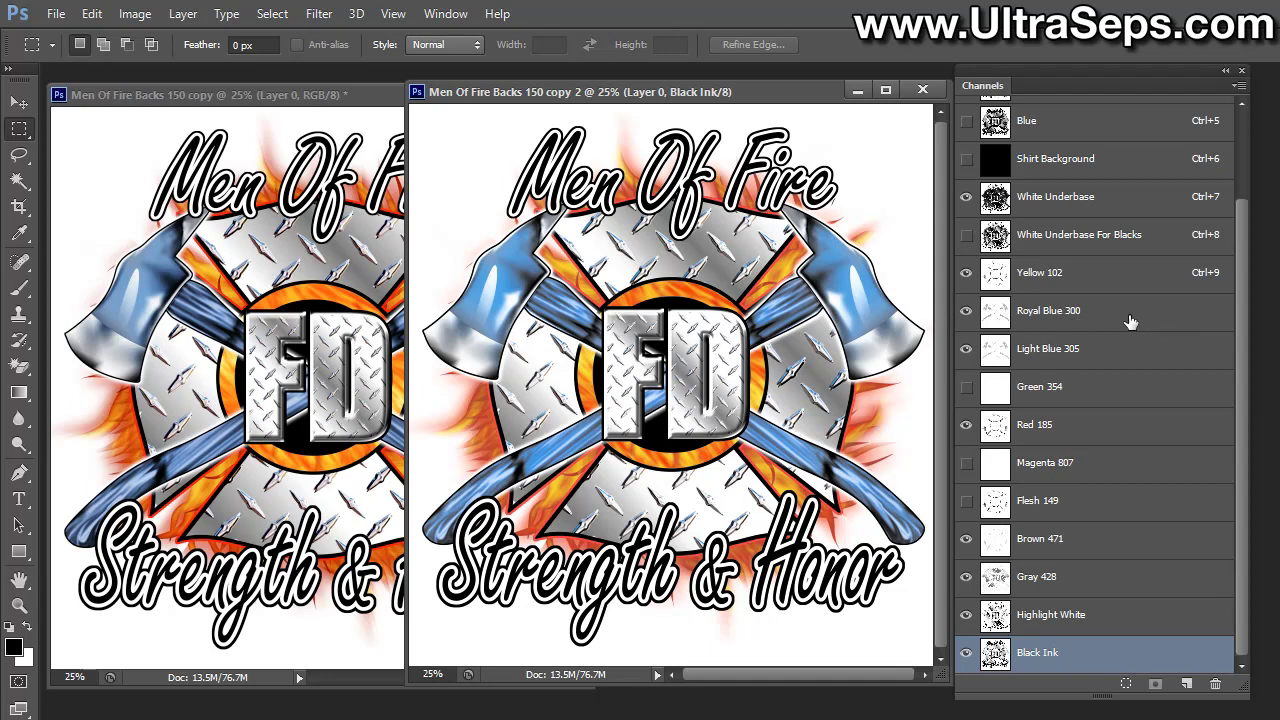
Move the original document's window out of view and place the copy 2 window in the middle of the workspace
click(135, 96)
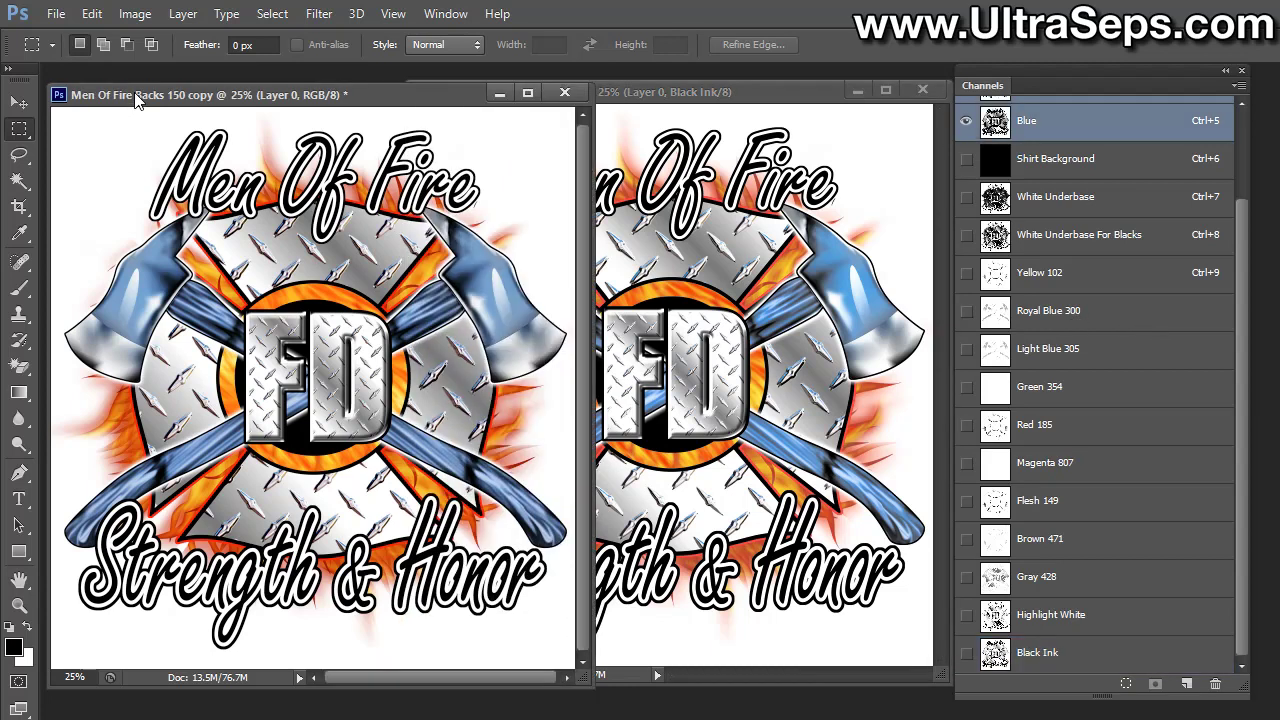
drag(135, 96, 0, 100)
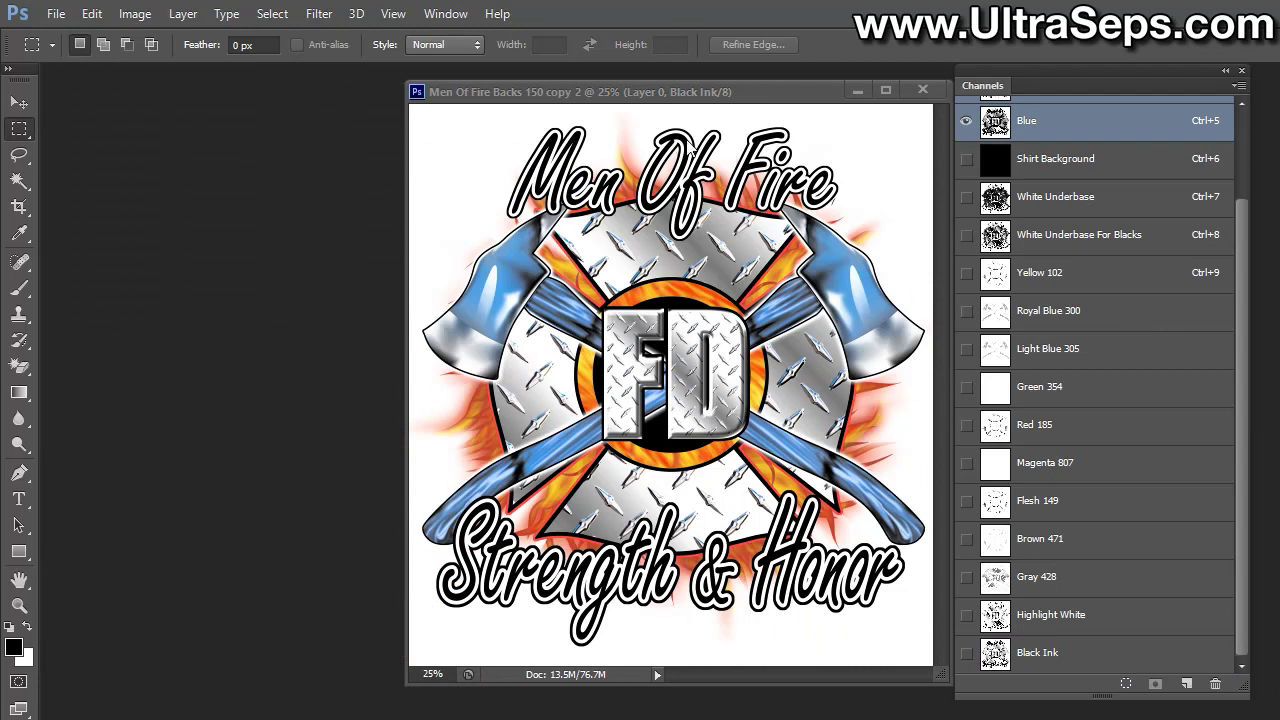
drag(663, 98, 469, 103)
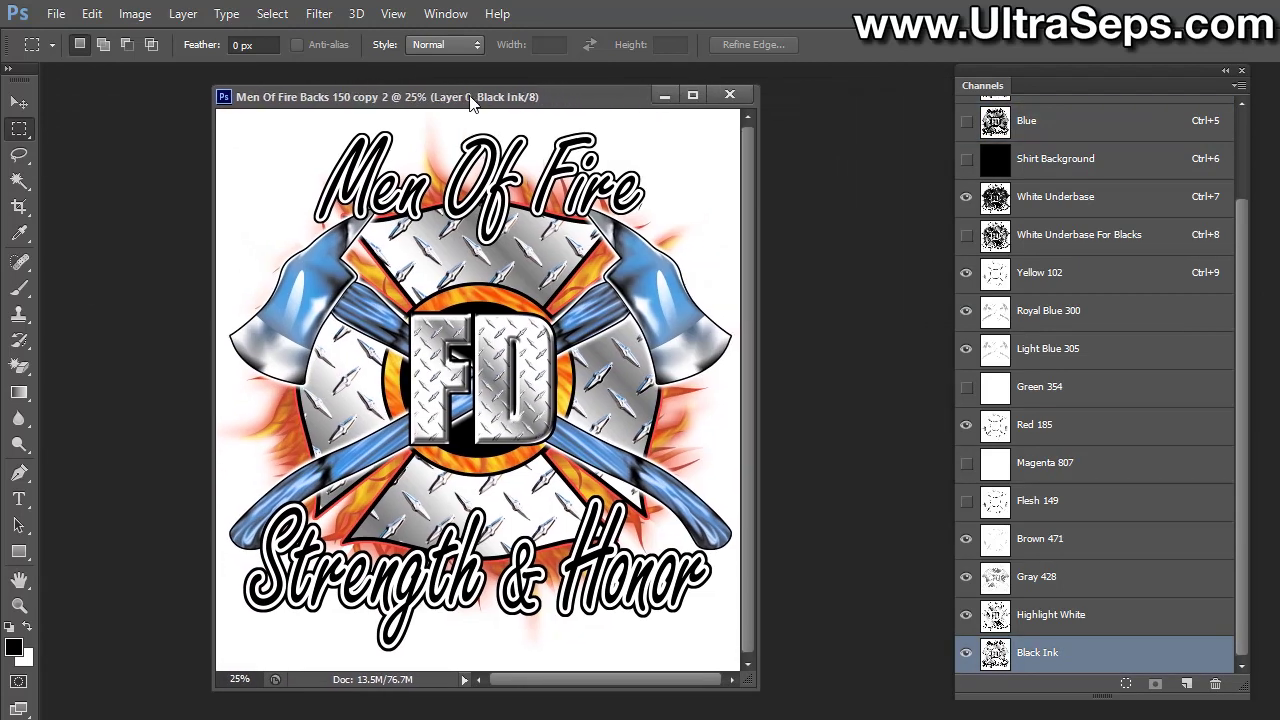
Set up Apply Image on the Royal Blue 300 channel with Light Blue 305 as the source channel and Multiply blending
click(1105, 318)
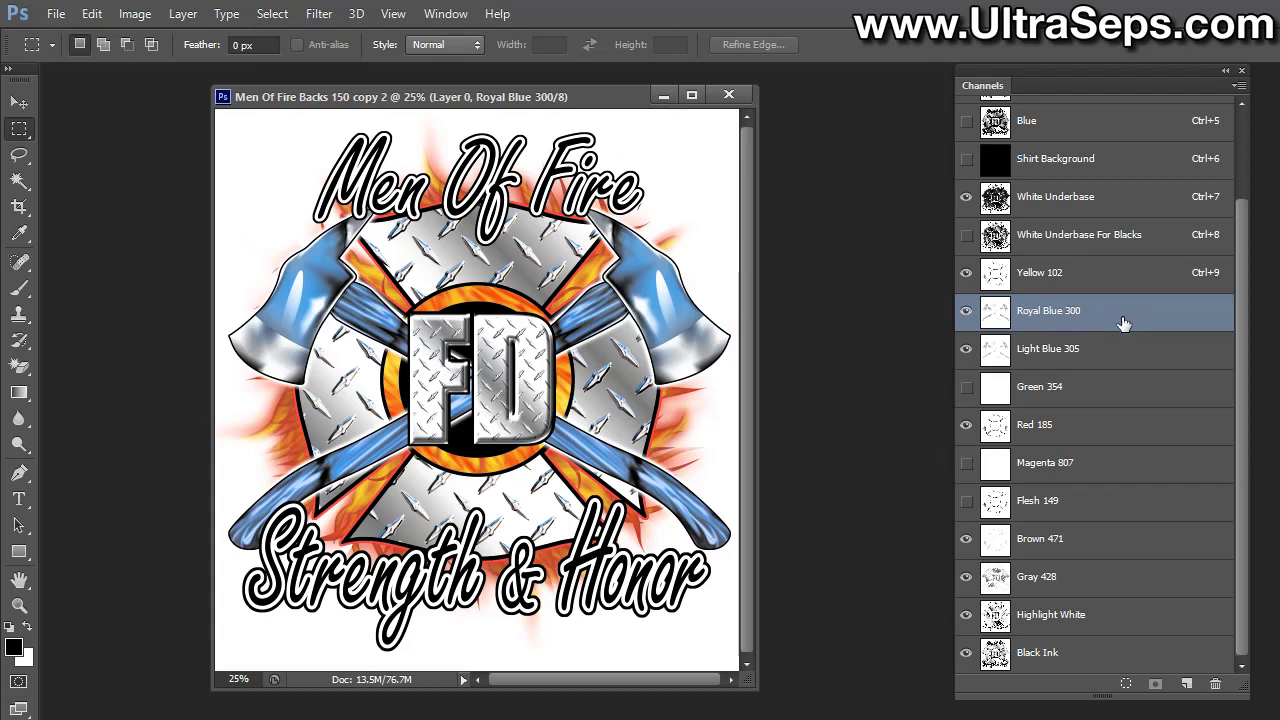
click(134, 14)
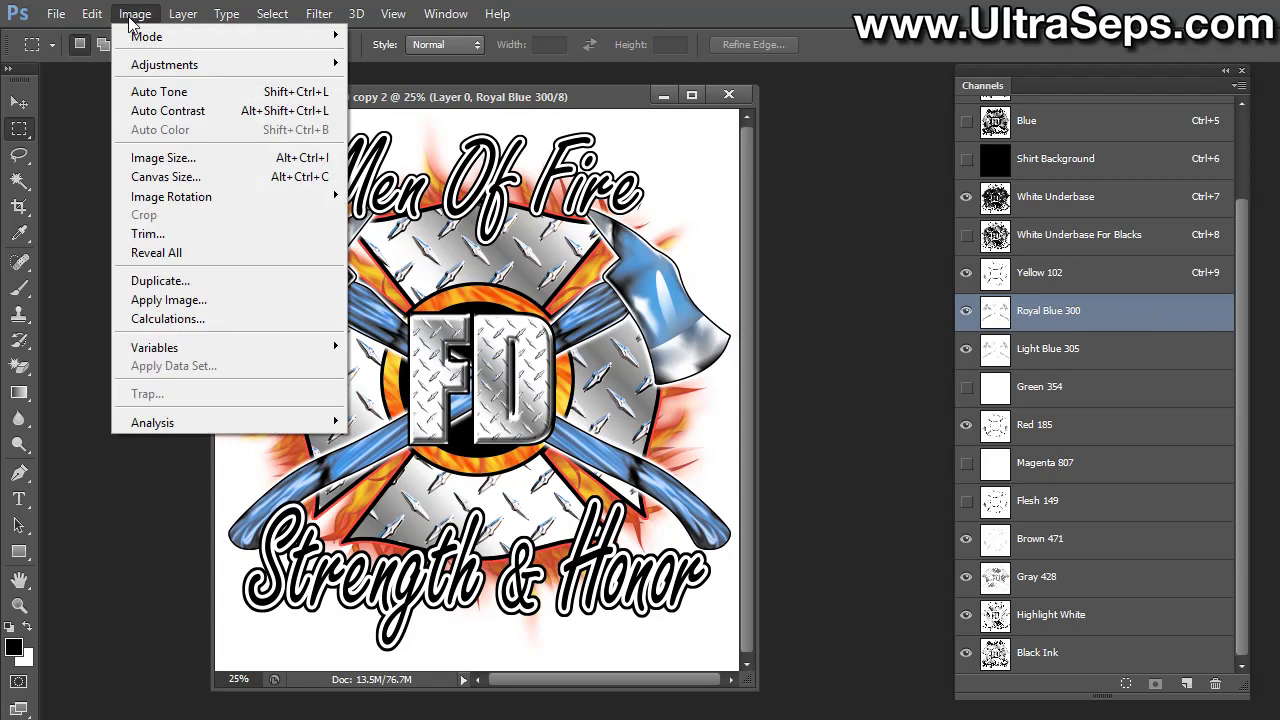
click(215, 299)
drag(802, 307, 507, 278)
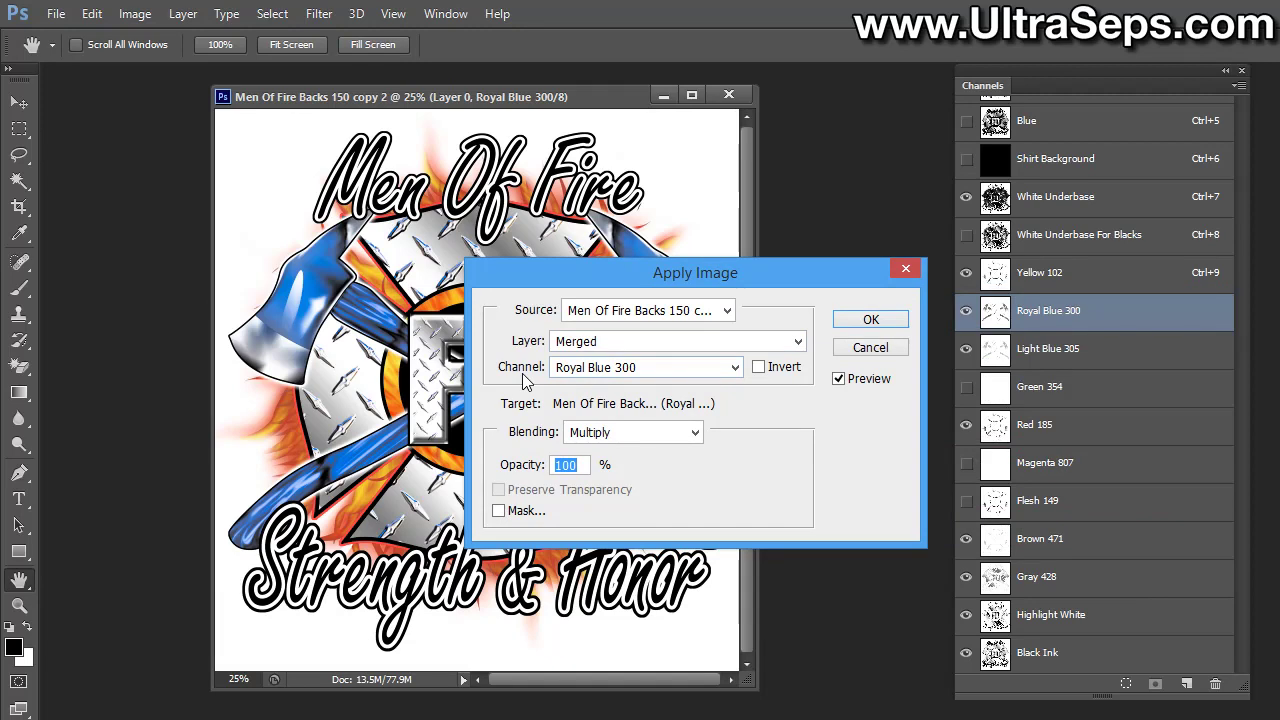
click(698, 371)
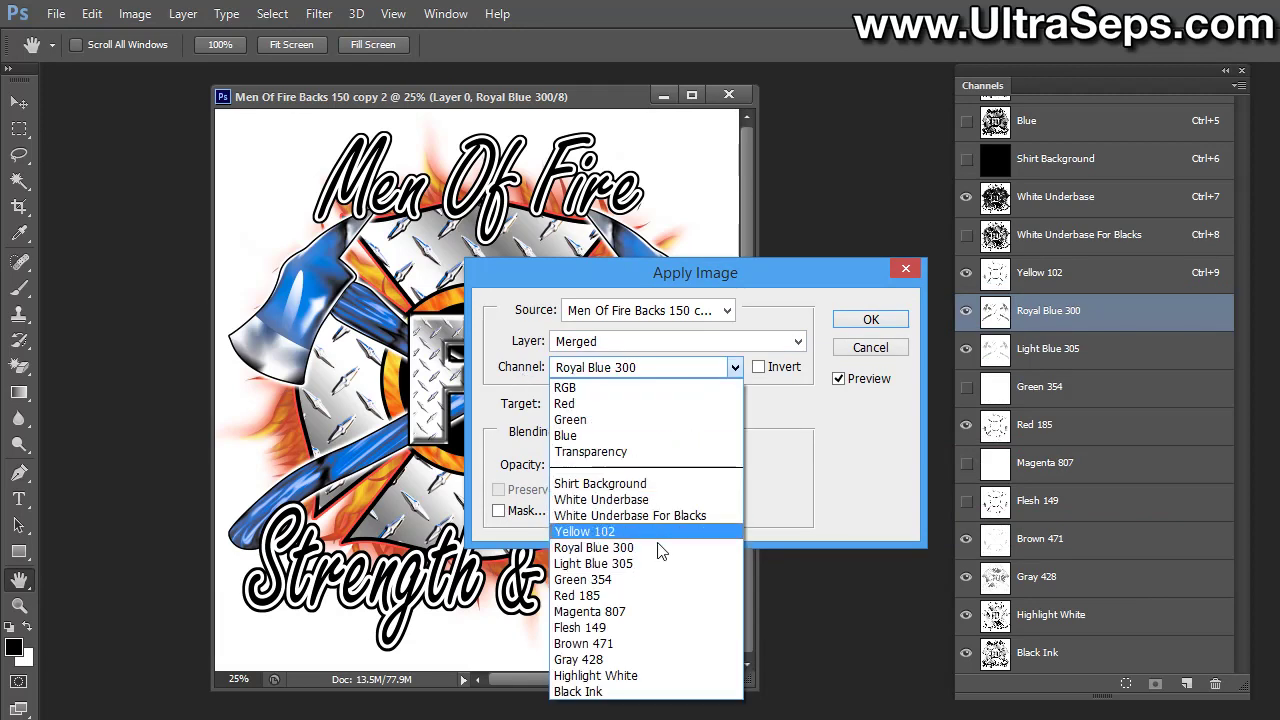
click(651, 566)
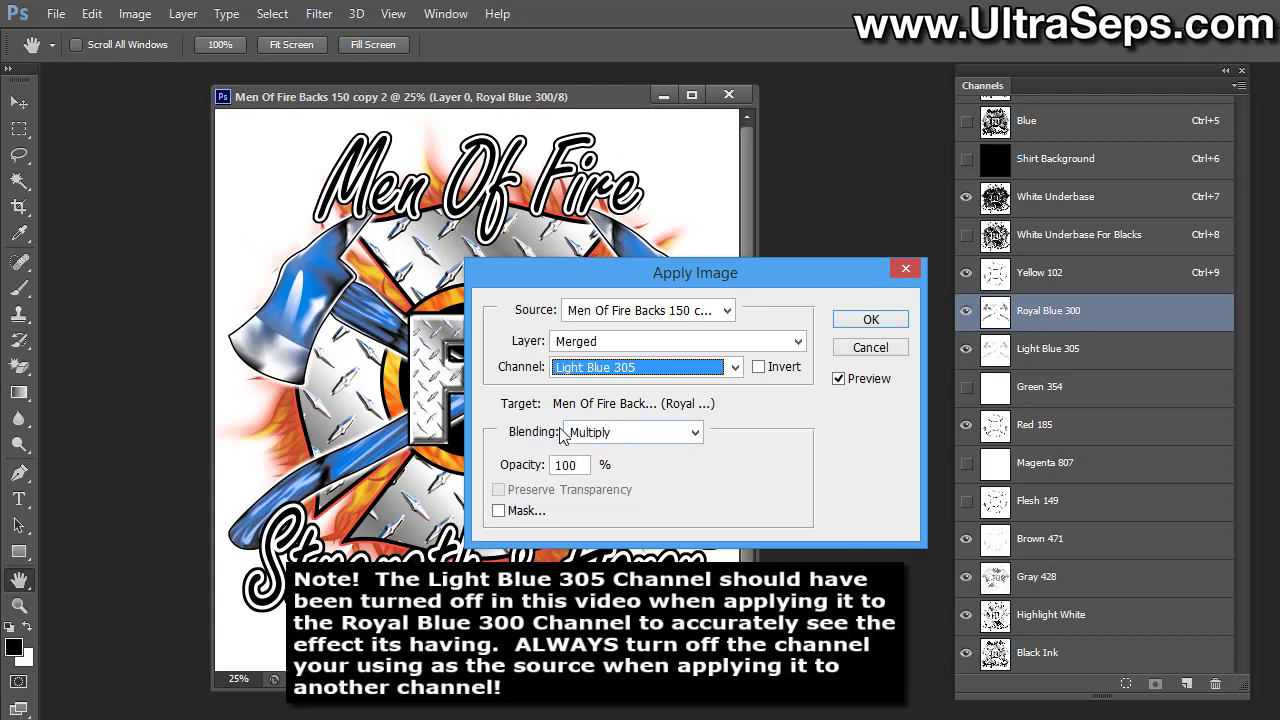
click(611, 433)
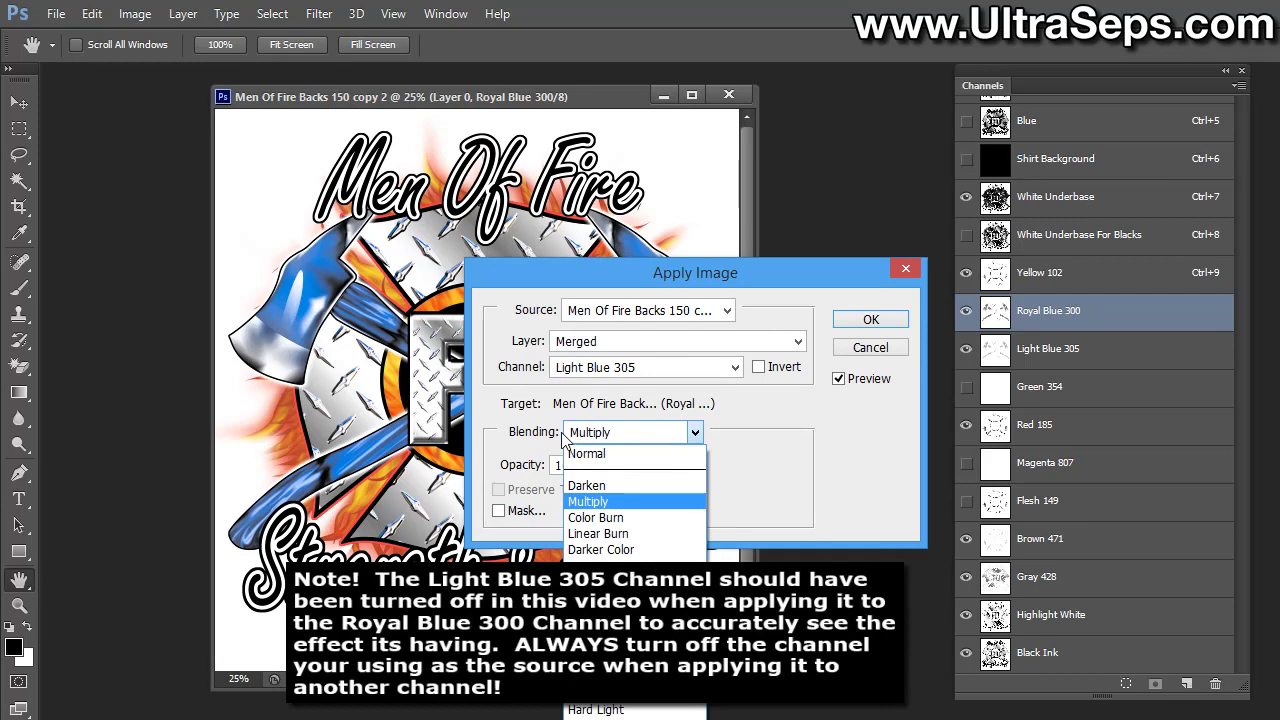
click(605, 502)
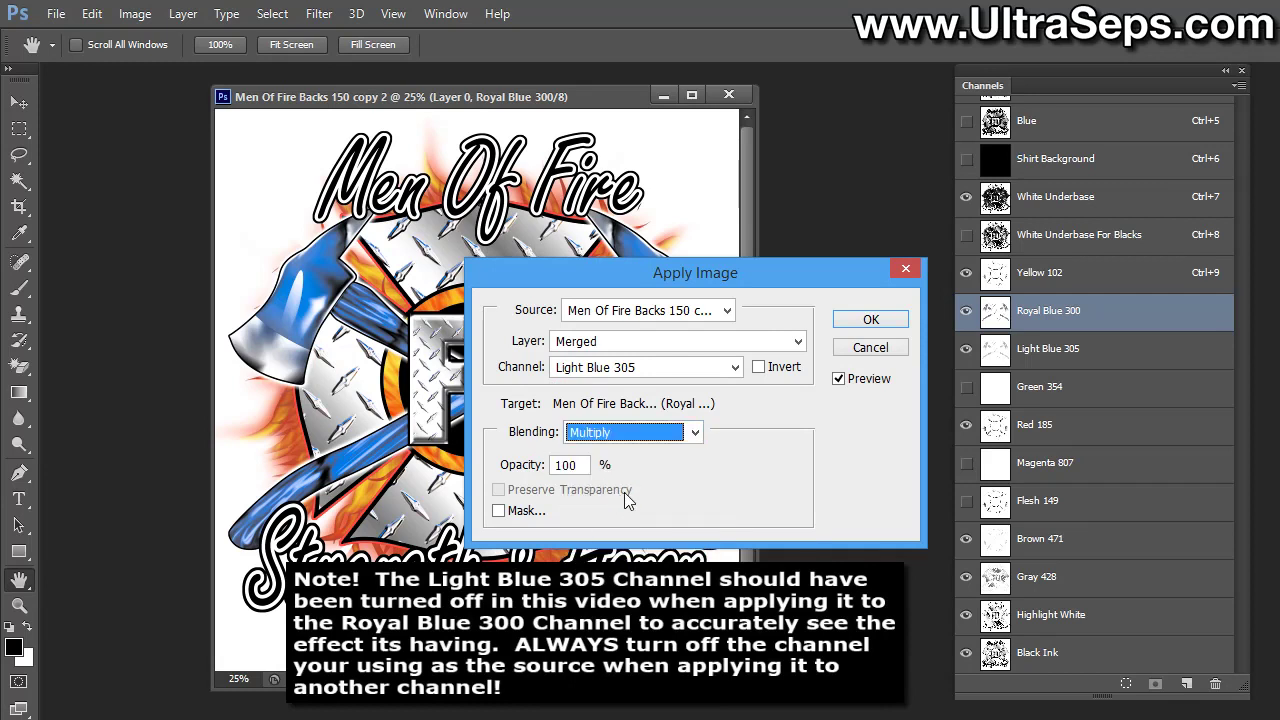
Try opacities of 50% and 25% for the Light Blue 305 source in Apply Image
double_click(582, 465)
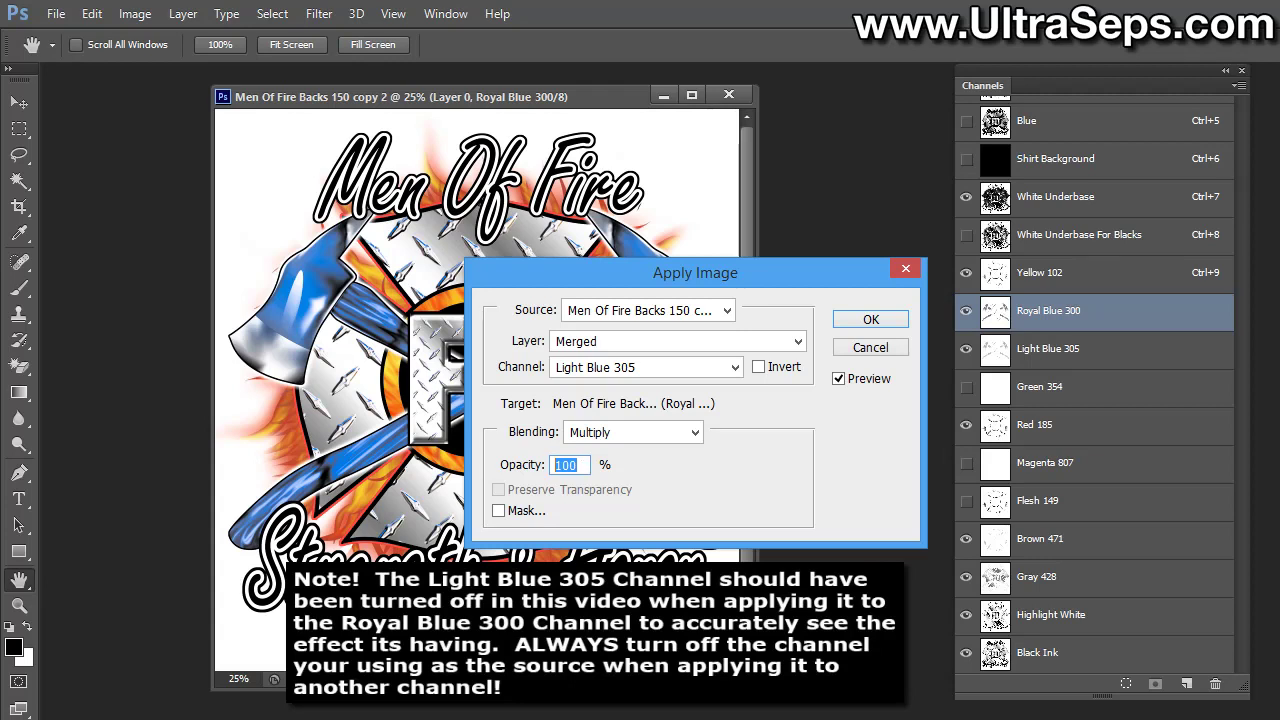
text(50)
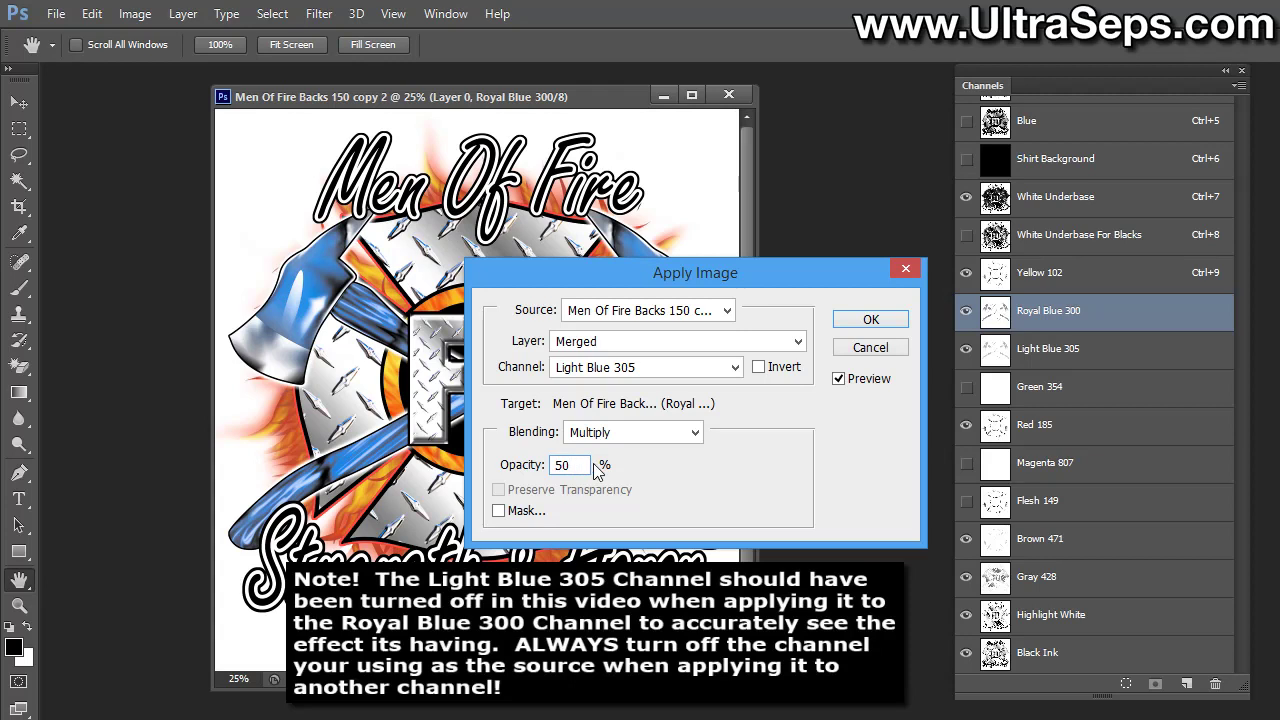
click(533, 474)
text(25)
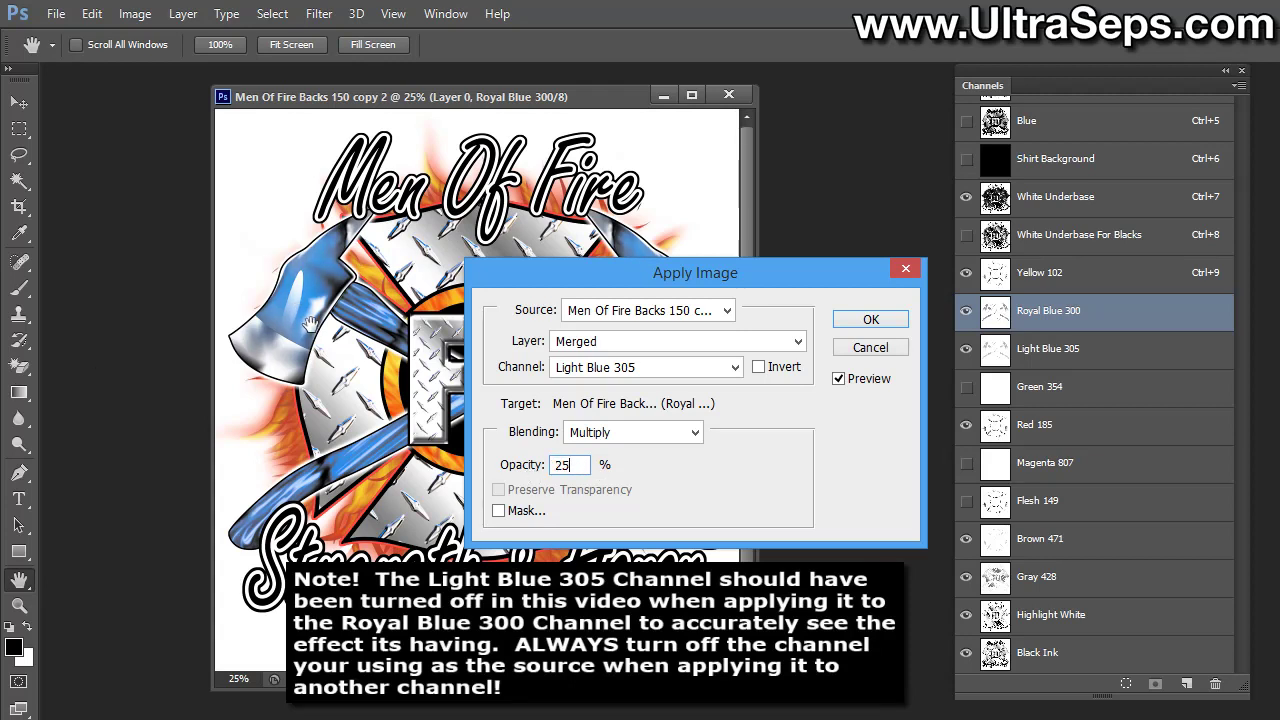
Set the Apply Image opacity to 100% and apply Light Blue 305 to the Royal Blue 300 channel
click(504, 466)
text(100)
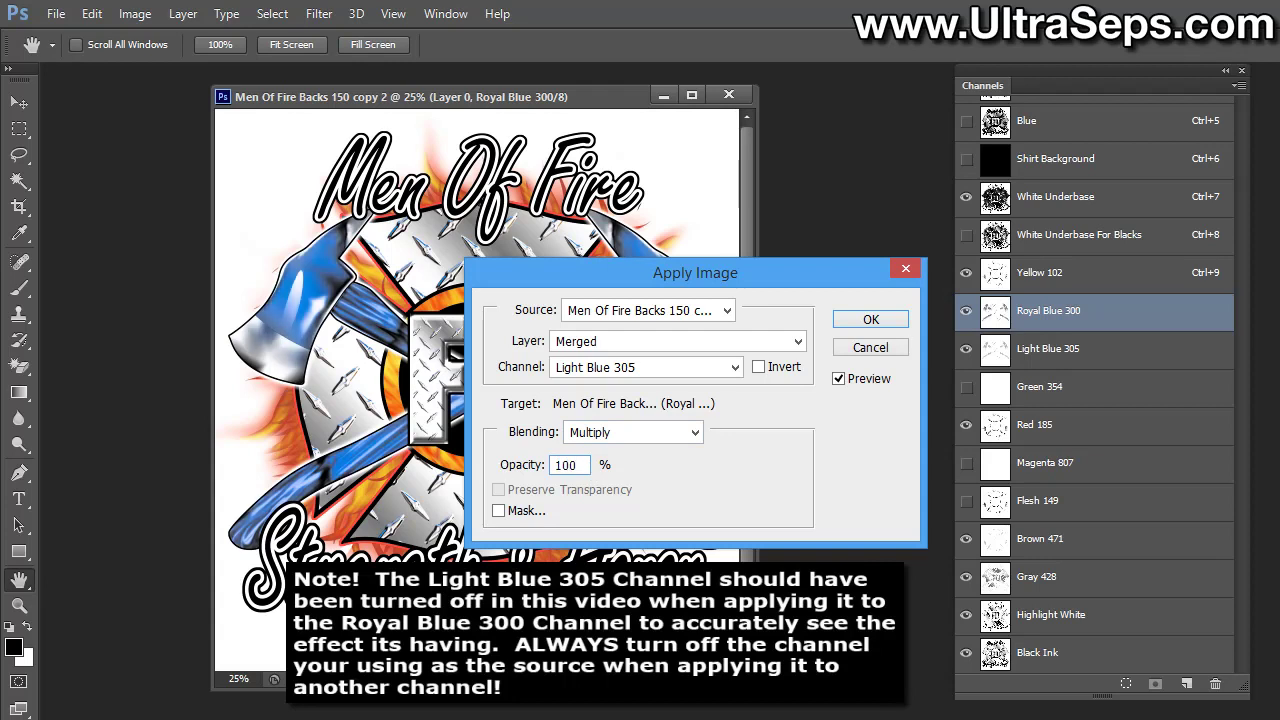
click(857, 320)
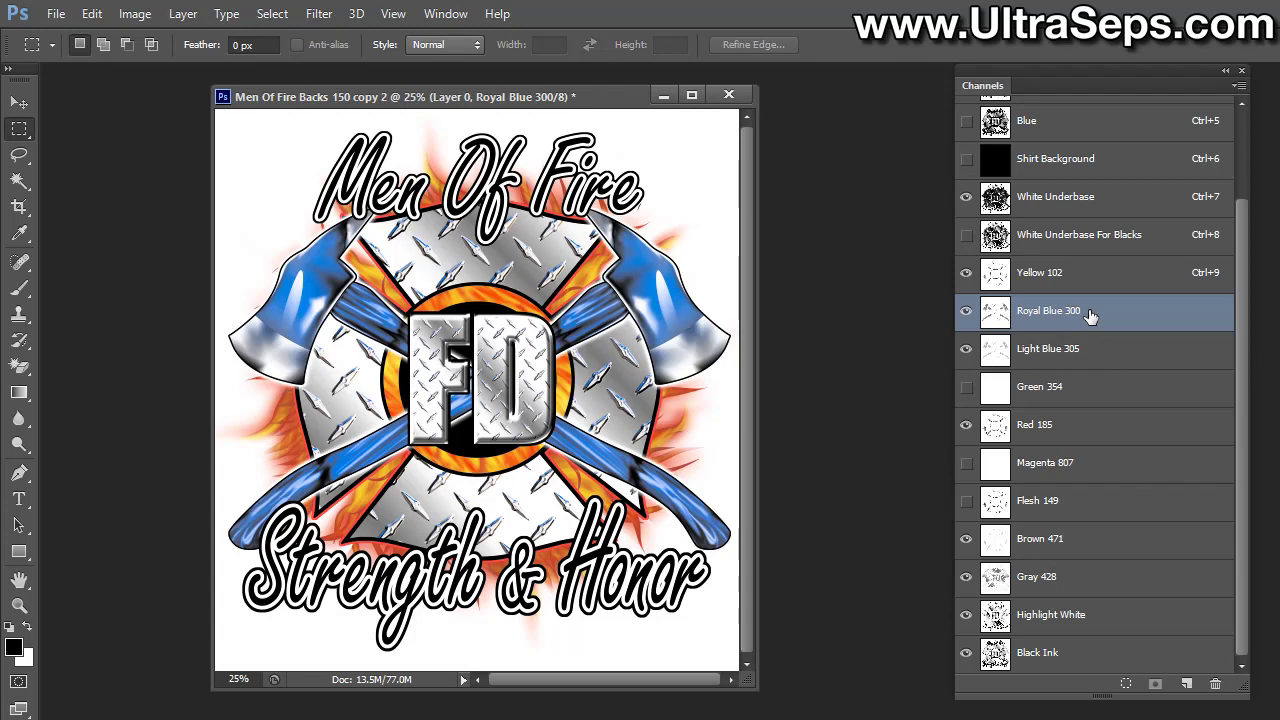
Delete the Light Blue 305 channel from copy 2
click(1119, 357)
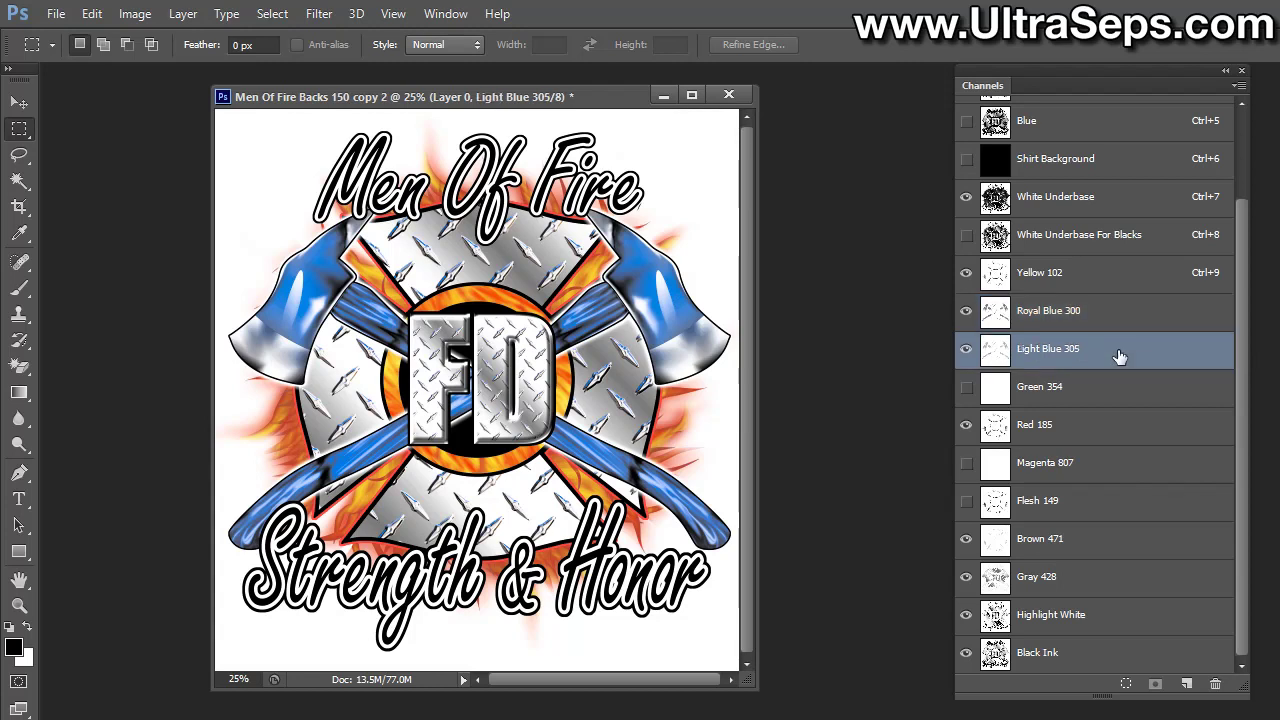
drag(1119, 357, 1217, 694)
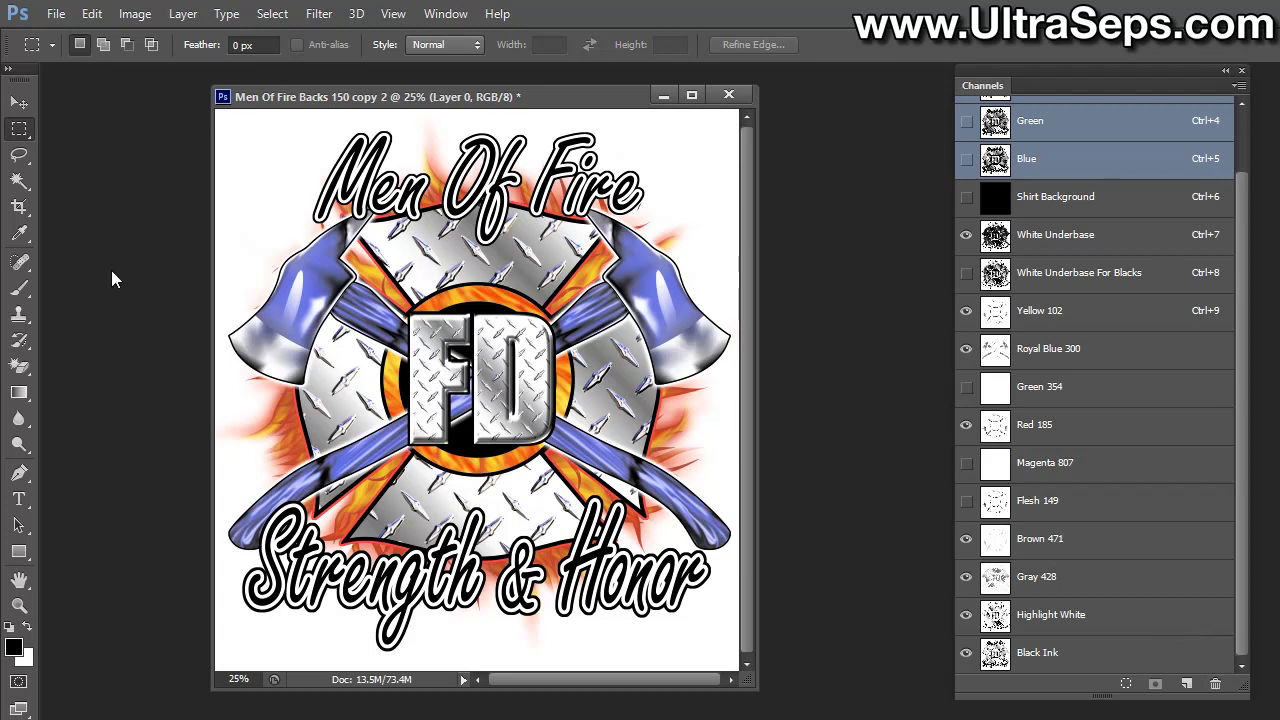
Arrange the original and copy 2 windows side by side to compare the axe blues, leaving copy 2 active
drag(432, 101, 555, 102)
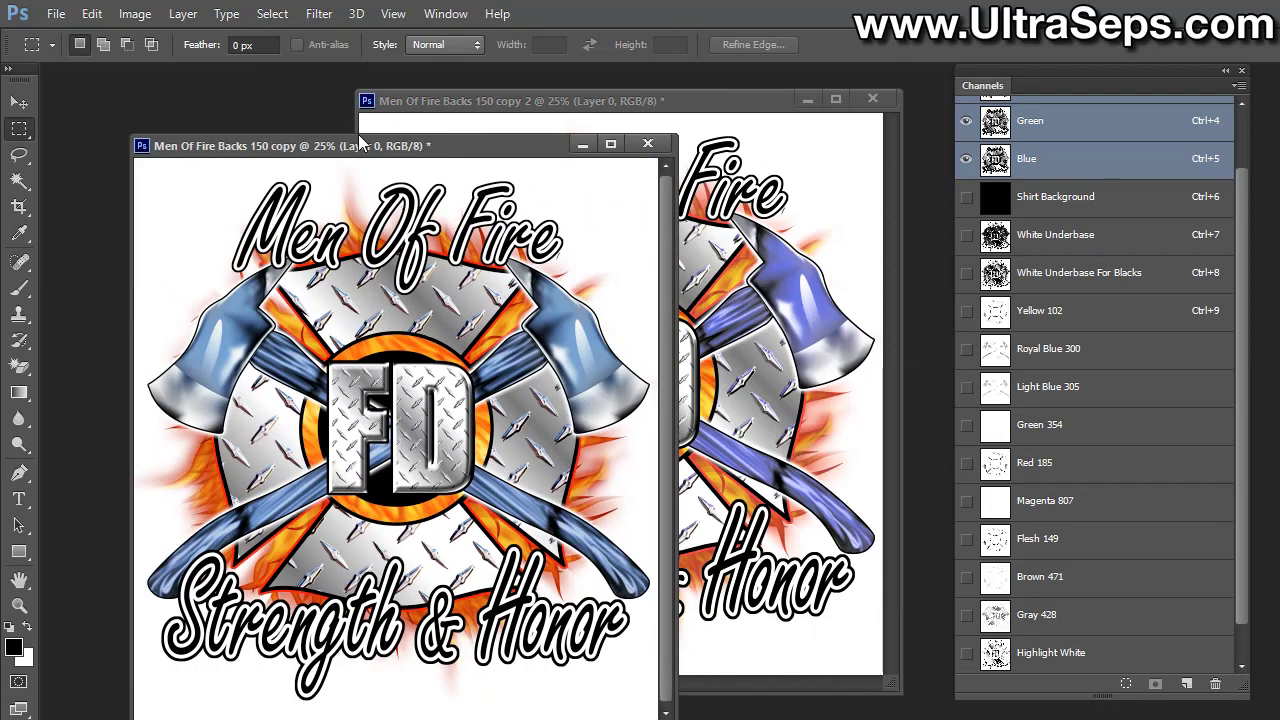
drag(360, 141, 277, 97)
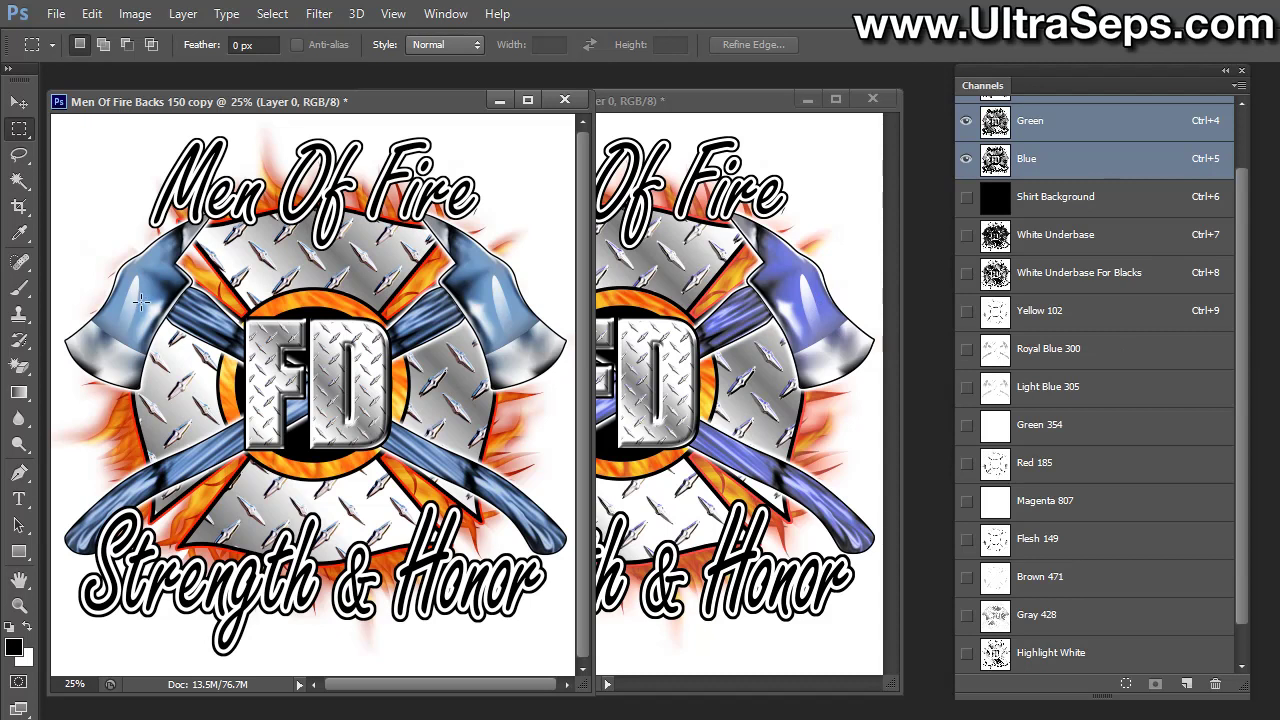
click(686, 116)
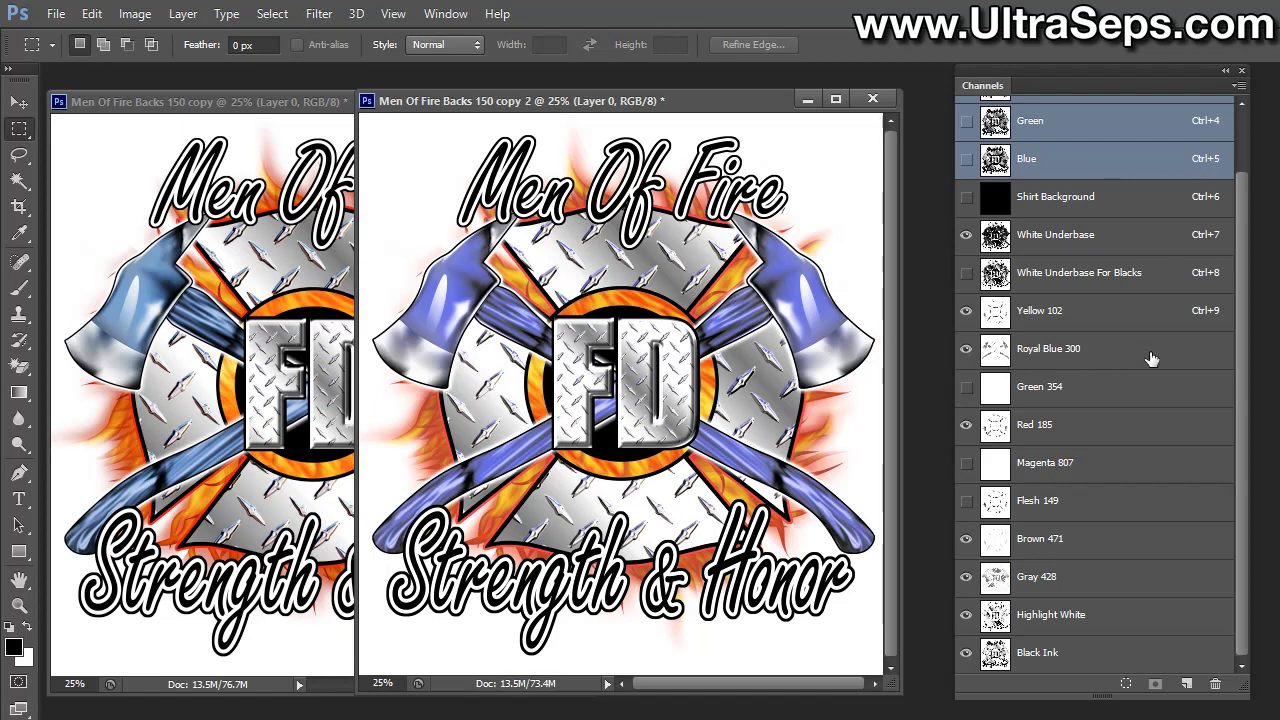
Change the Royal Blue 300 spot channel's ink colour to the lighter blue 0078ff with a hue of 212°
double_click(1180, 360)
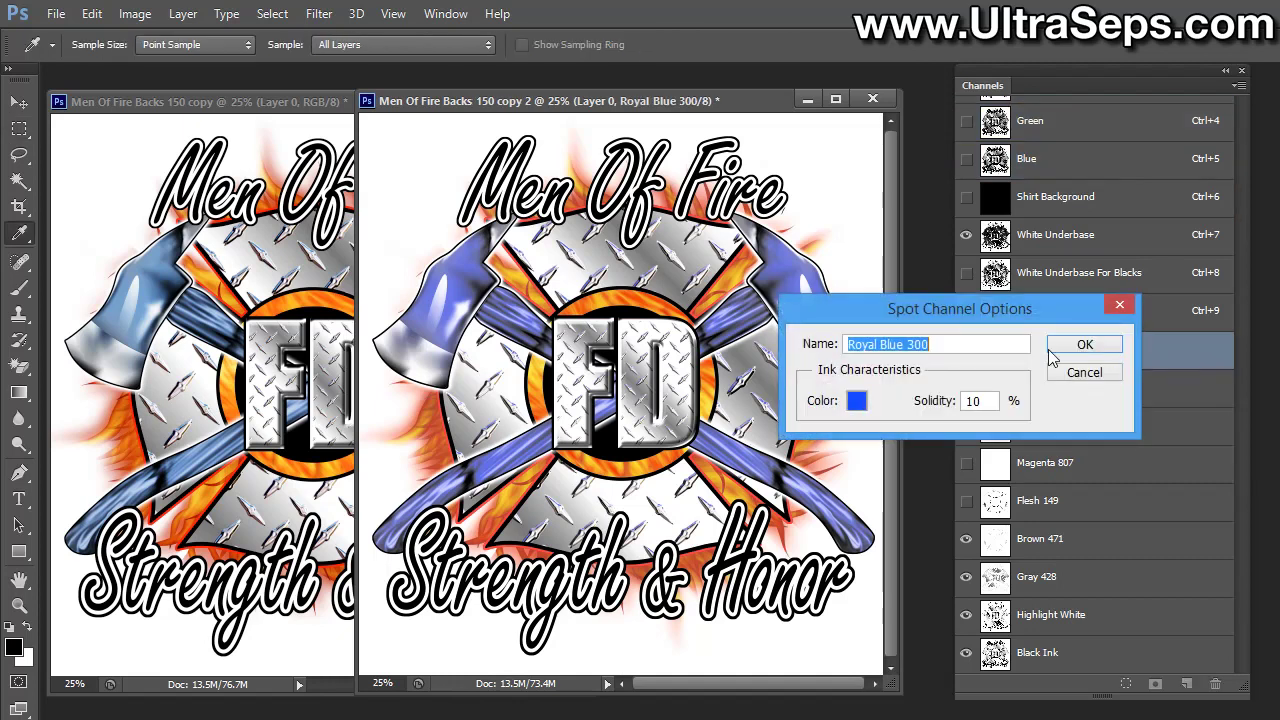
drag(1001, 314, 823, 323)
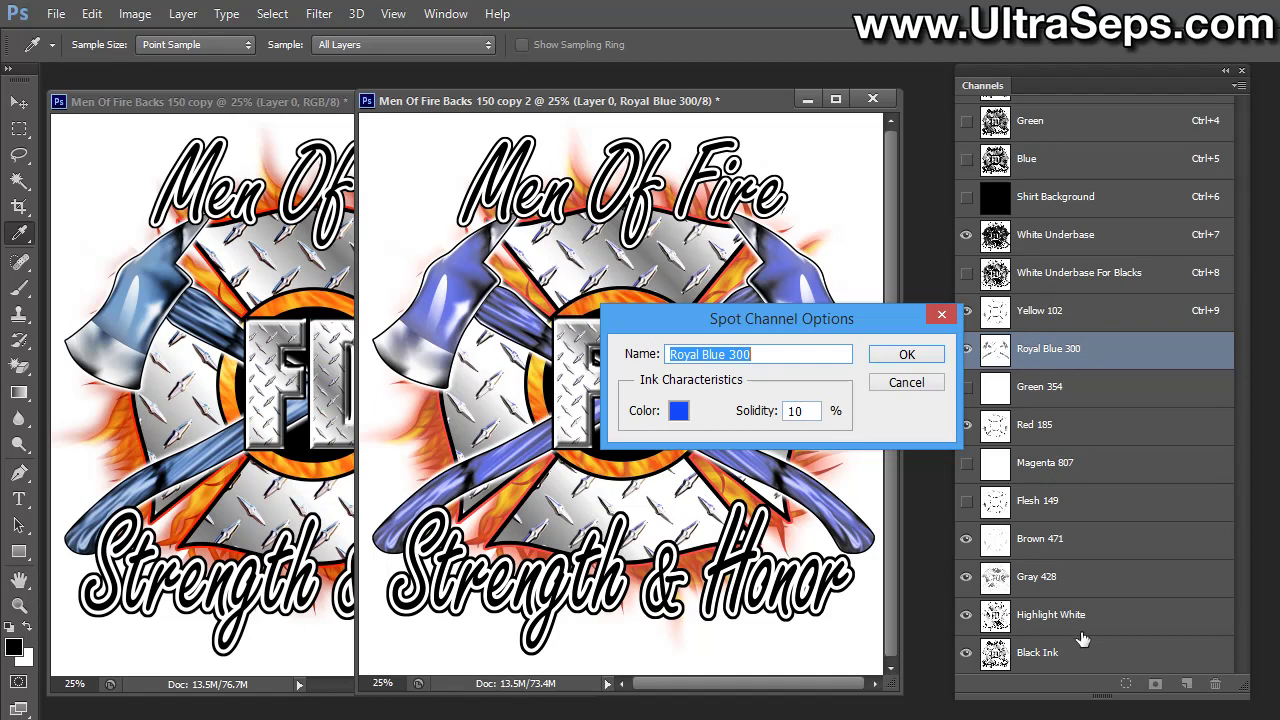
drag(705, 325, 713, 326)
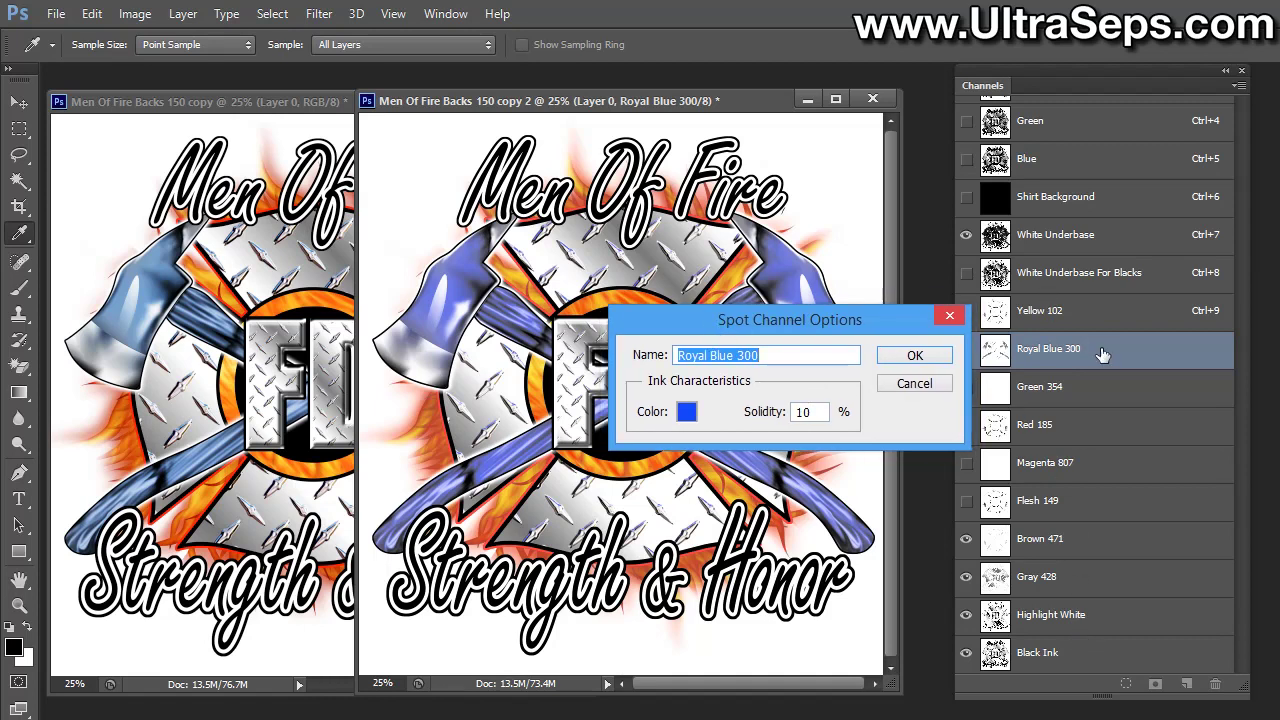
click(687, 414)
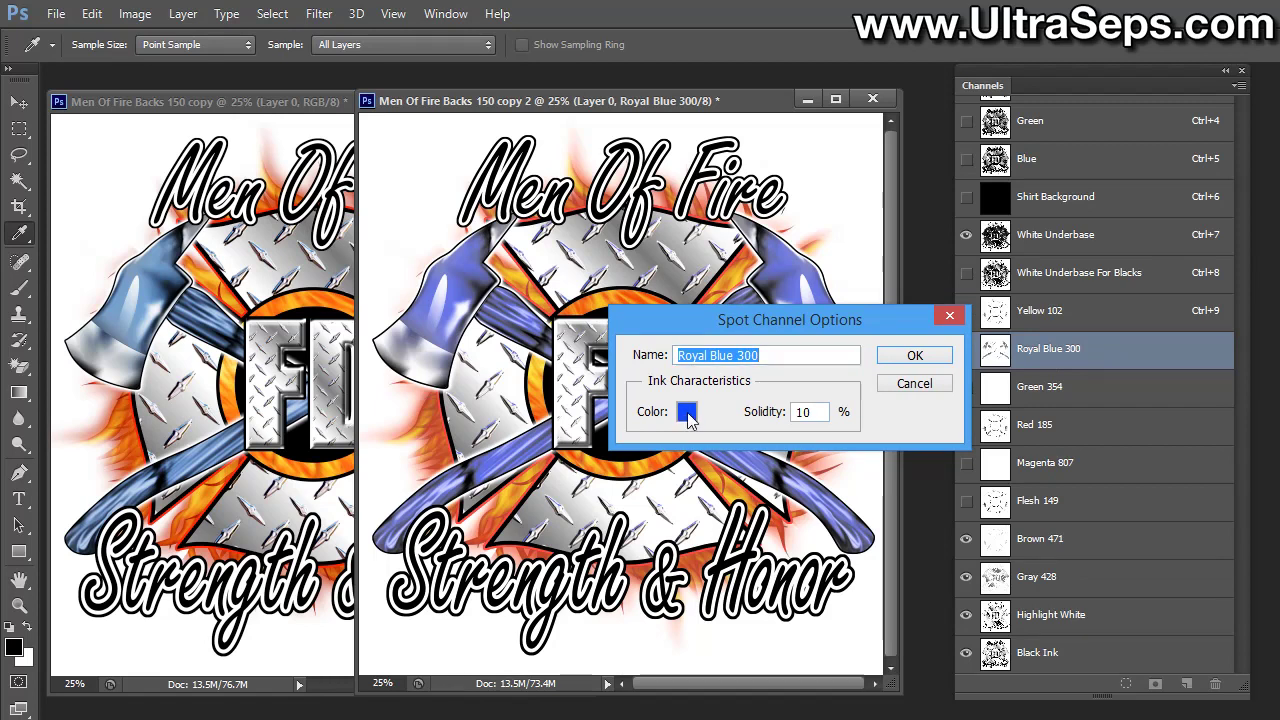
drag(958, 572, 793, 279)
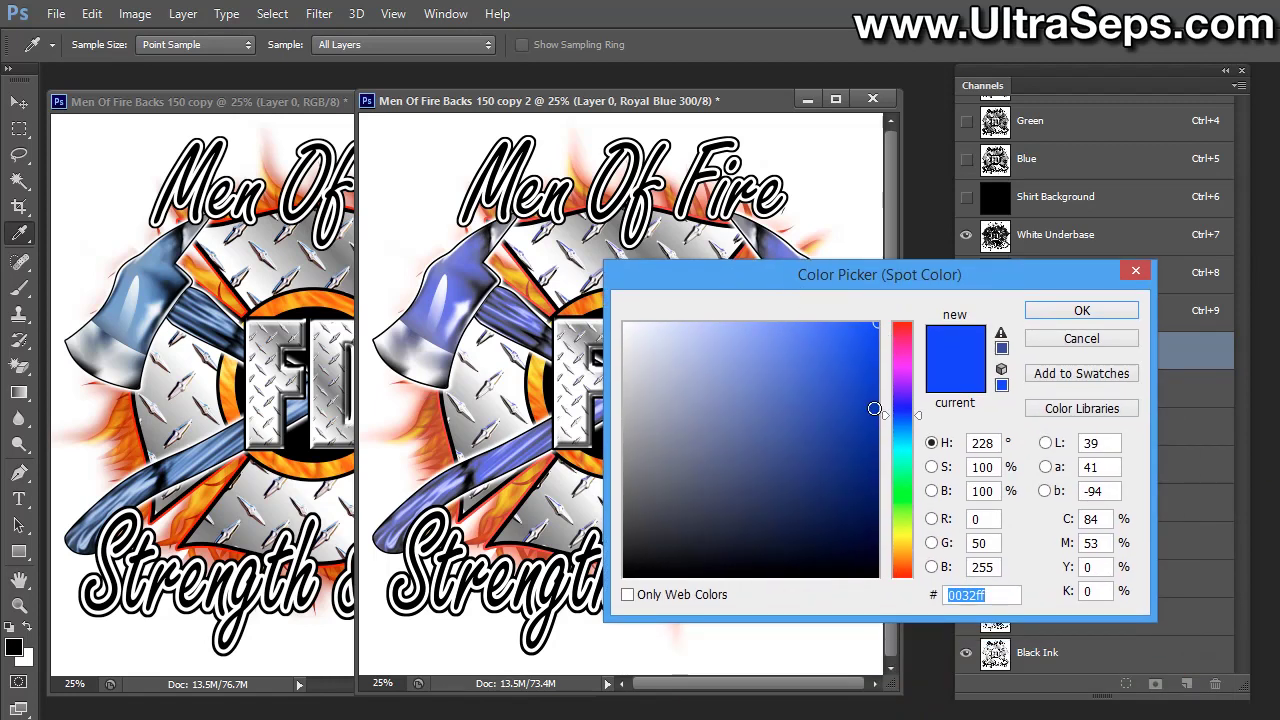
click(919, 420)
drag(919, 416, 921, 426)
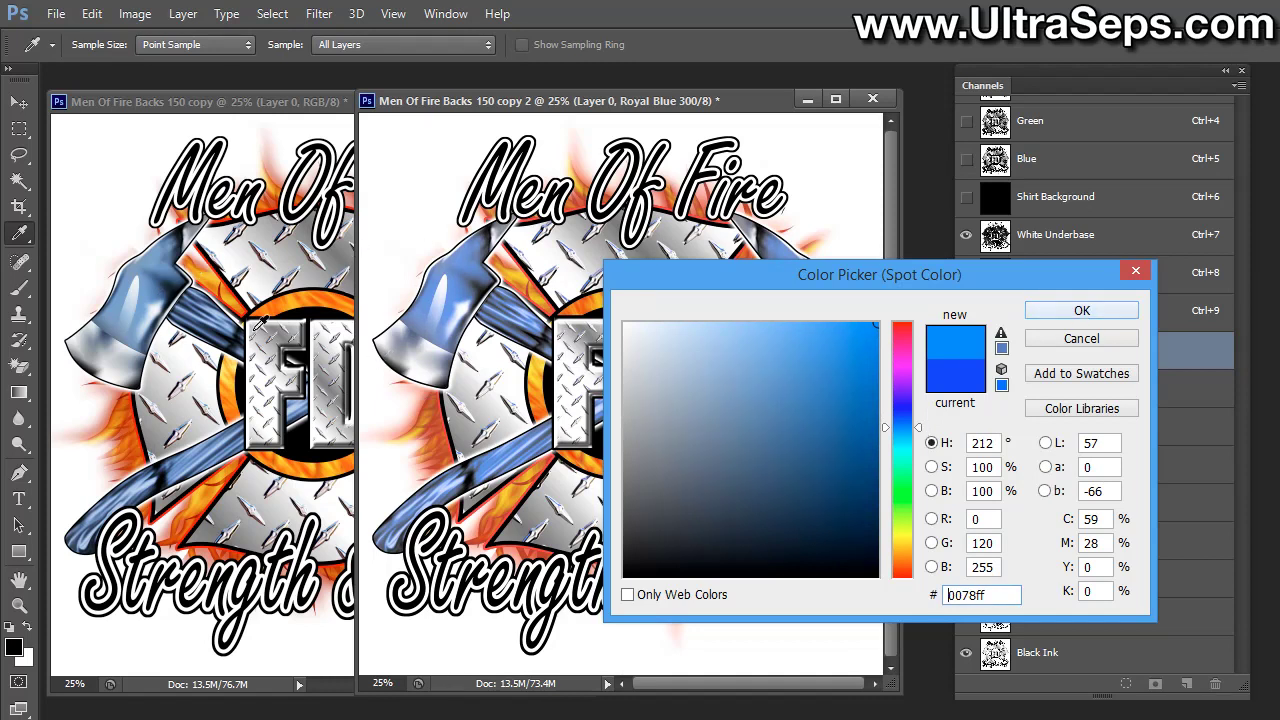
click(1091, 316)
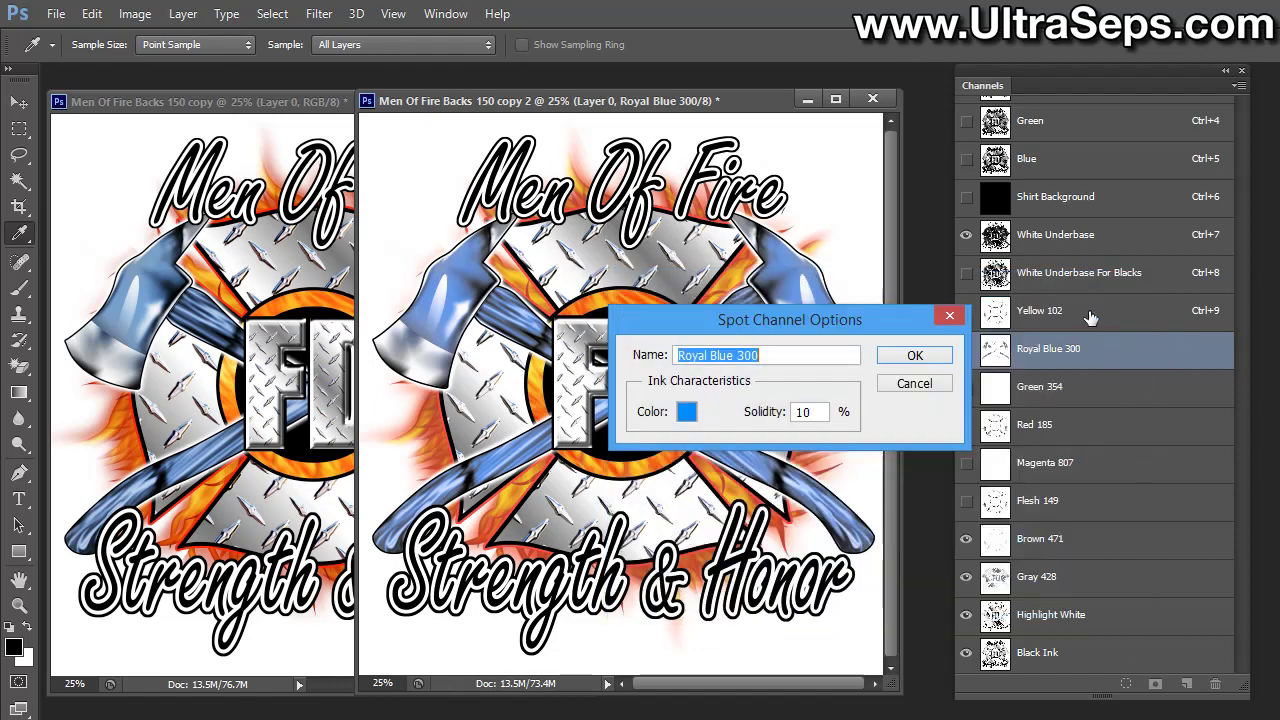
click(919, 357)
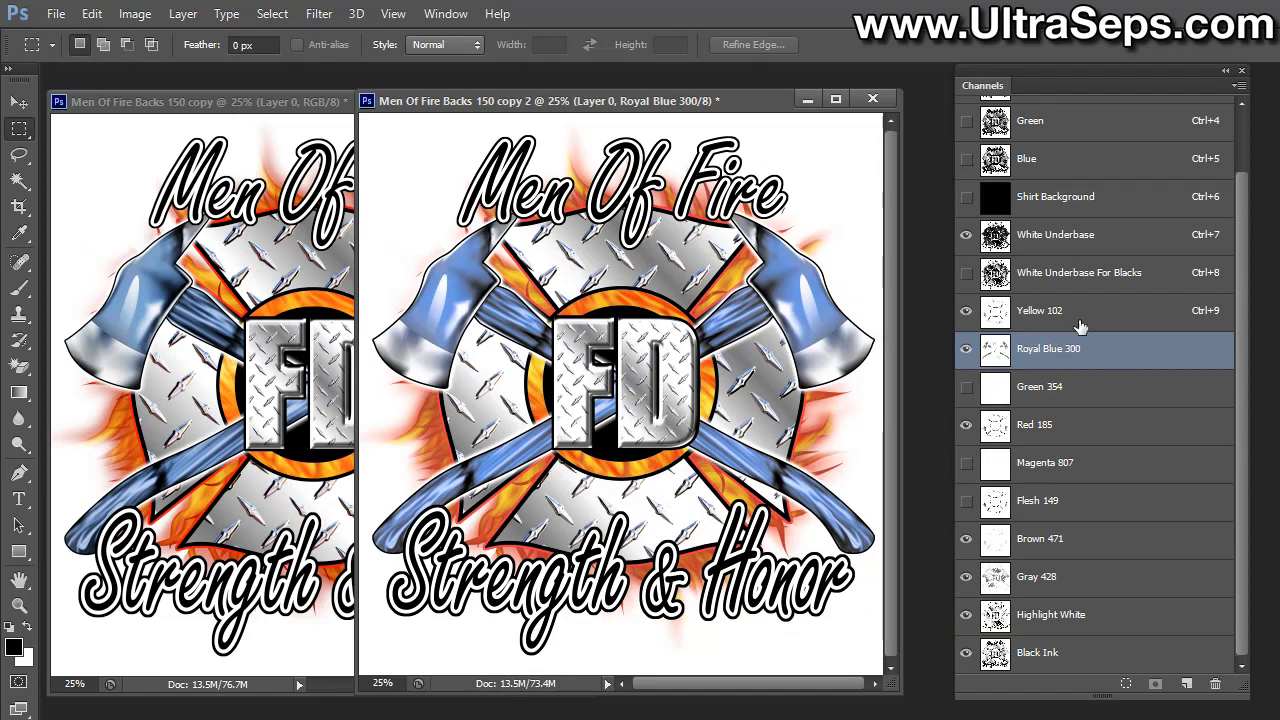
Look up the closest PANTONE+ Solid Coated match for the Royal Blue 300 channel's ink colour without changing the ink
double_click(1185, 355)
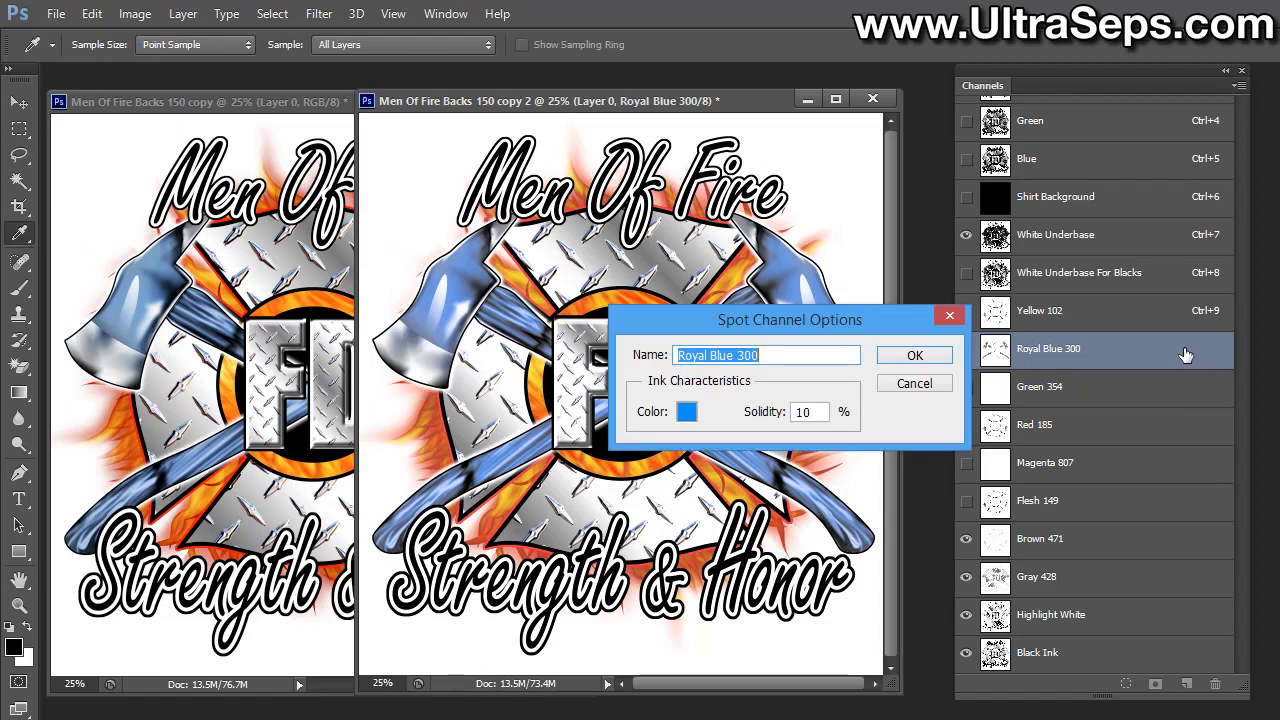
click(685, 414)
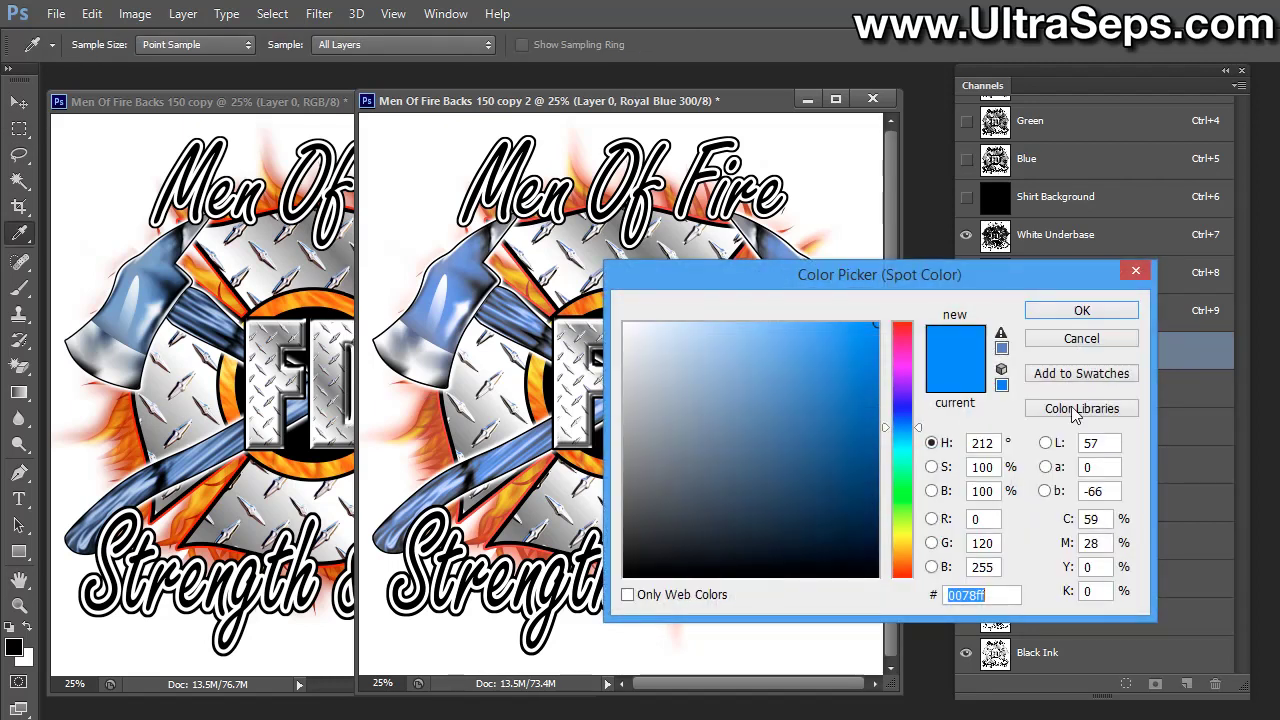
click(1070, 410)
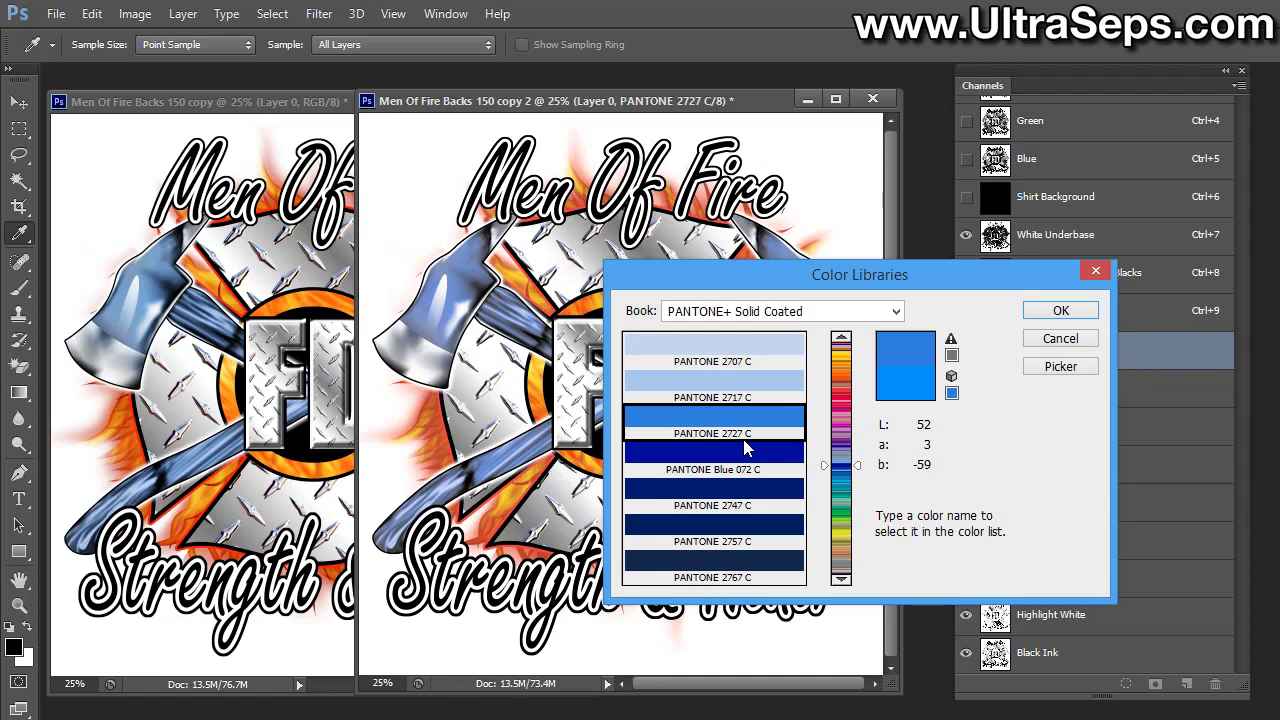
click(1058, 340)
click(914, 383)
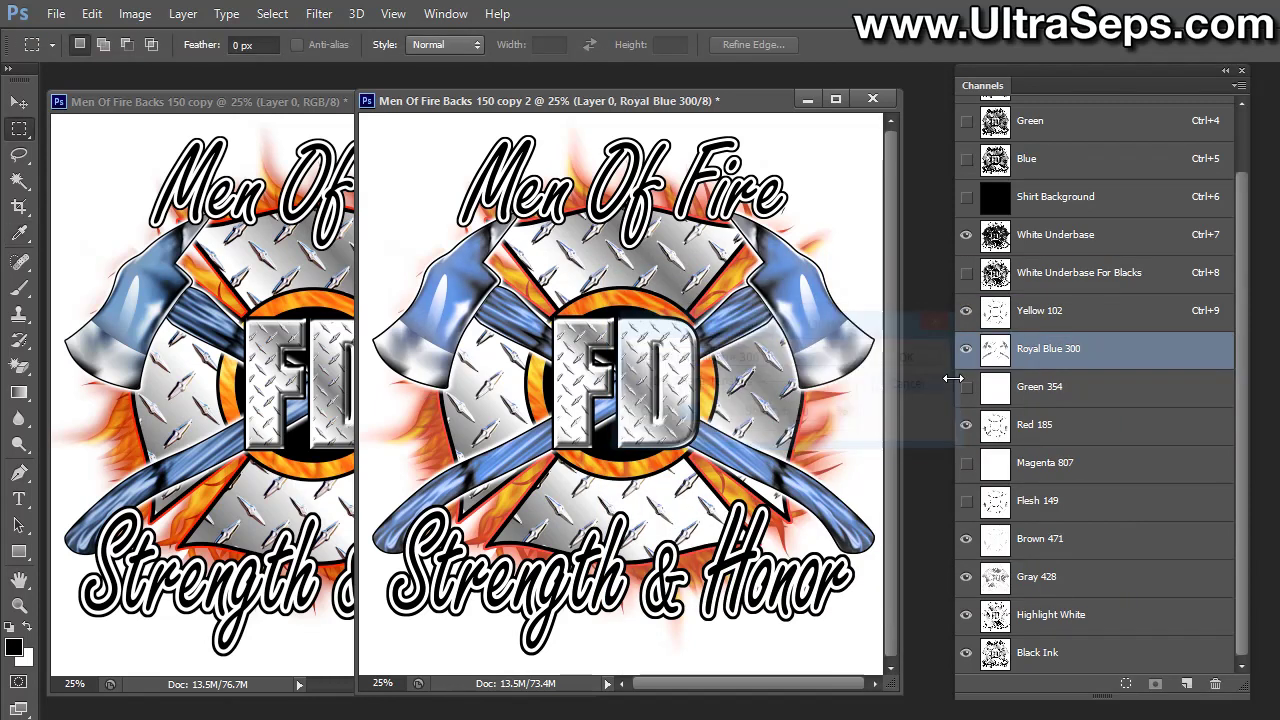
Rename the Royal Blue 300 channel as Blue 2727
double_click(1069, 349)
click(1043, 349)
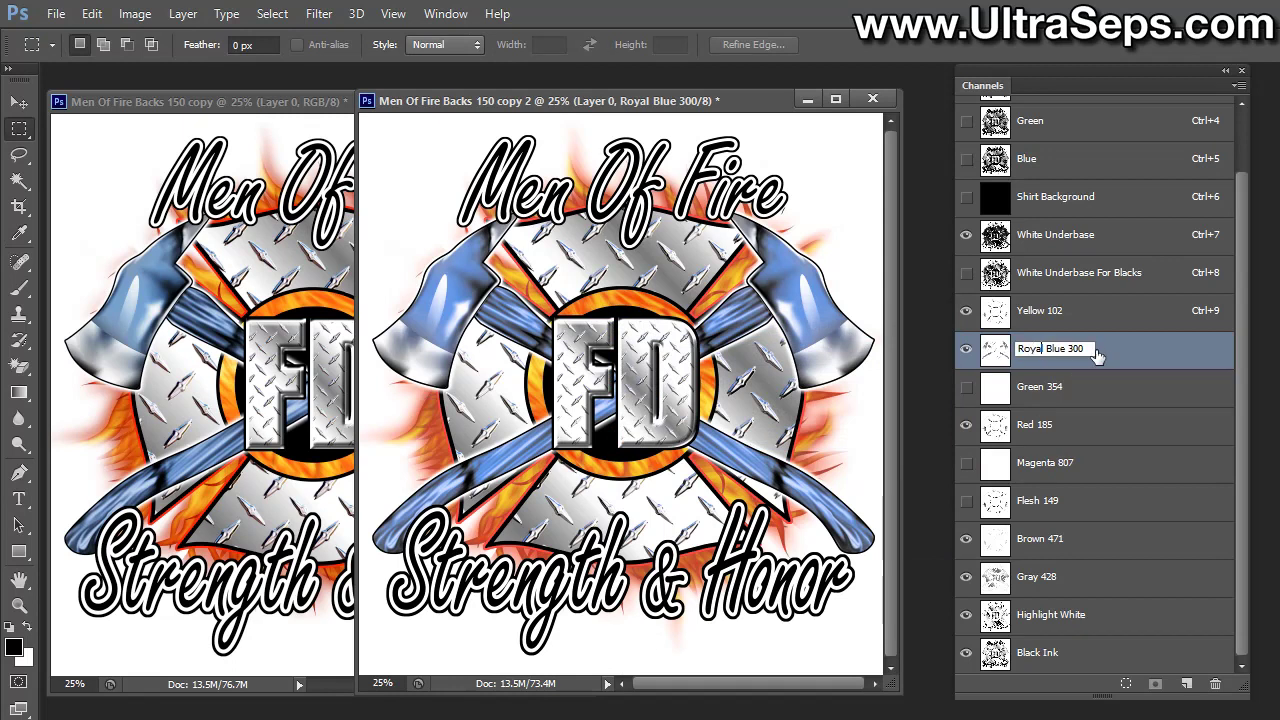
drag(1088, 349, 1012, 349)
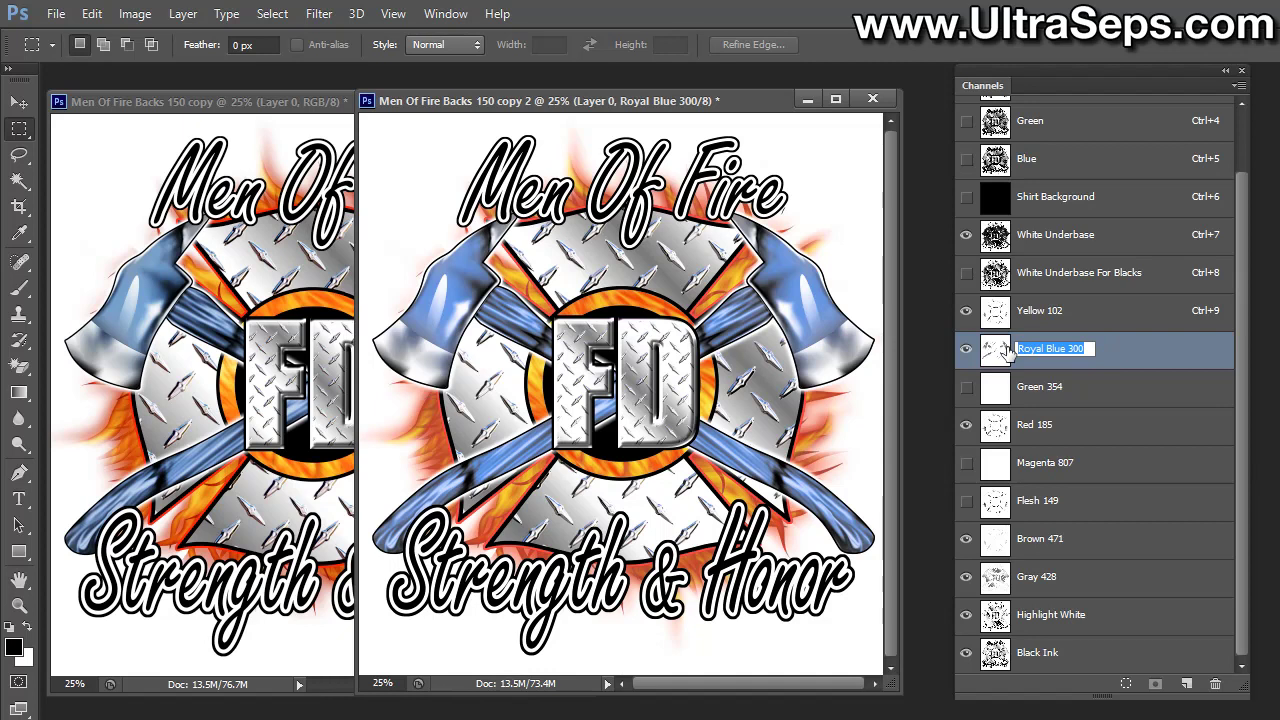
text(B)
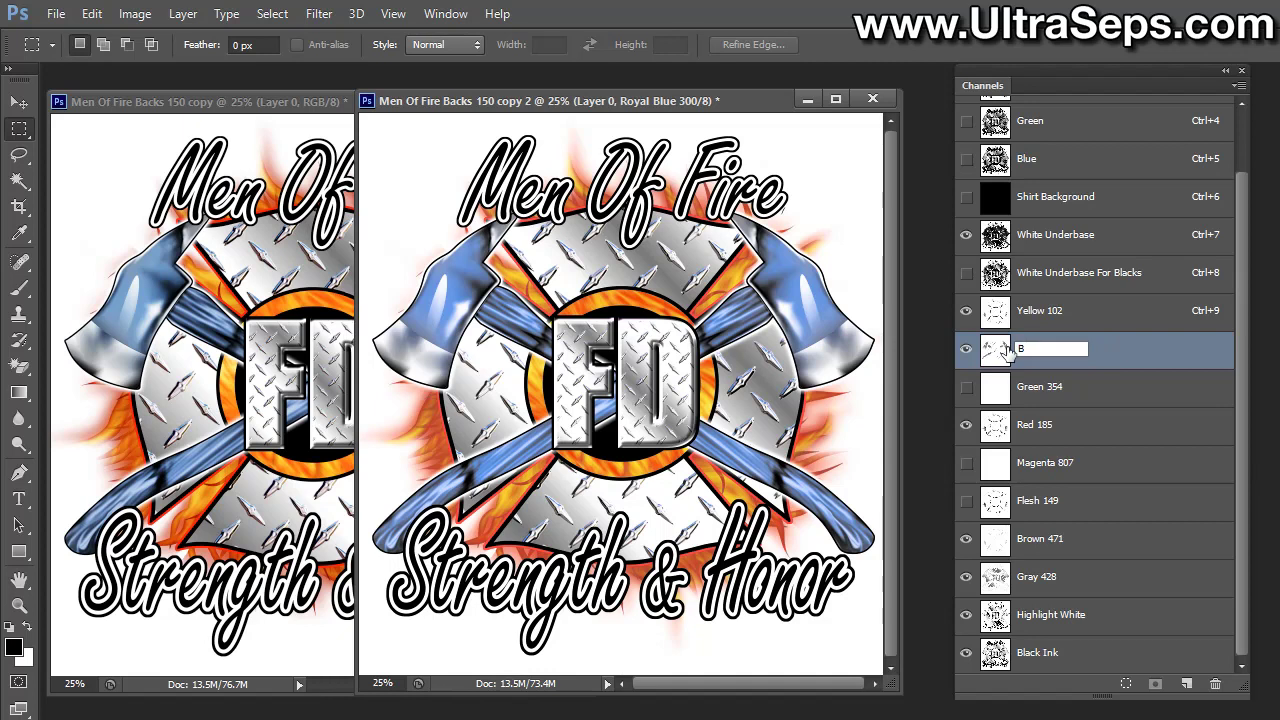
text(lue 2727)
key(Return)
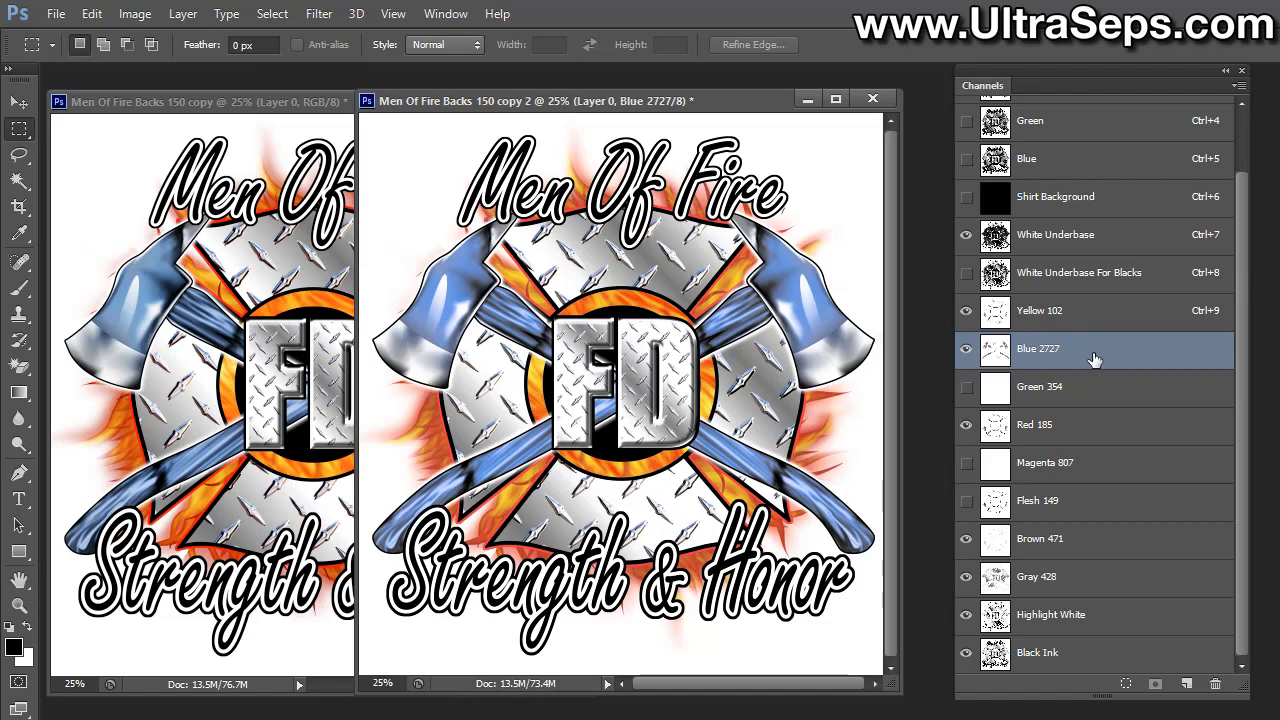
Compare the design with and without the Brown 471 channel, leaving that channel hidden
click(1058, 546)
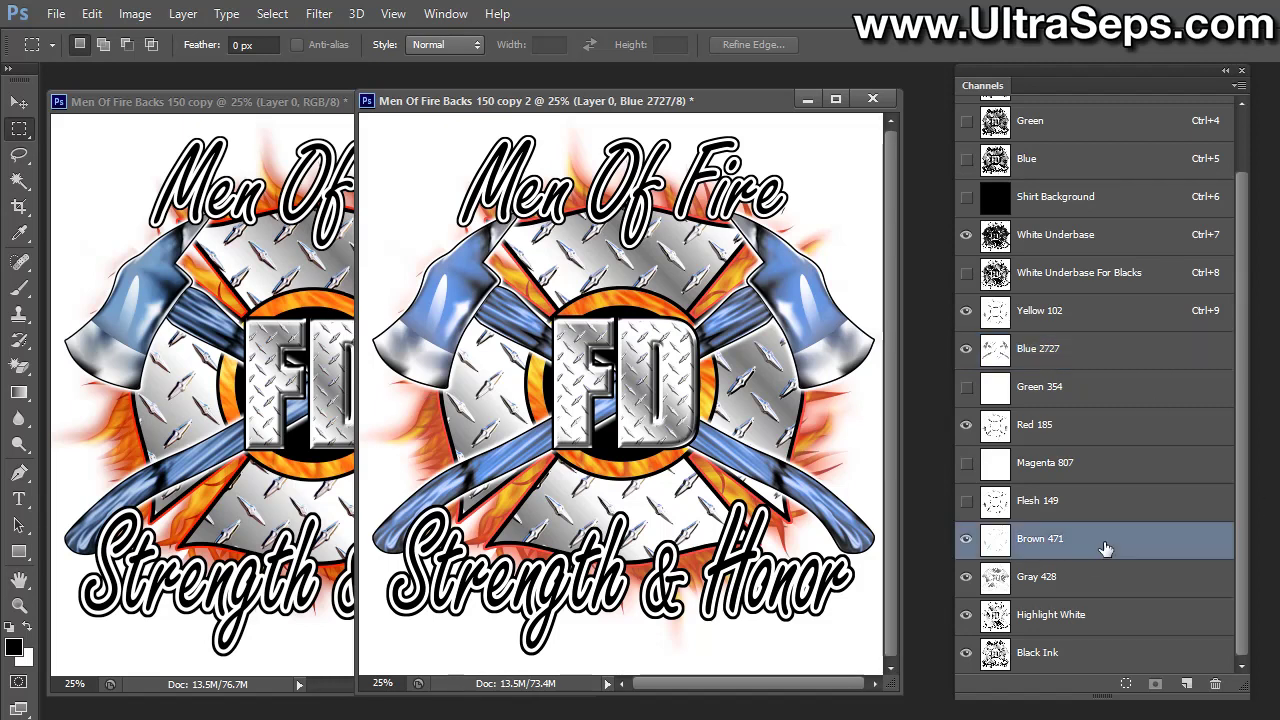
click(964, 541)
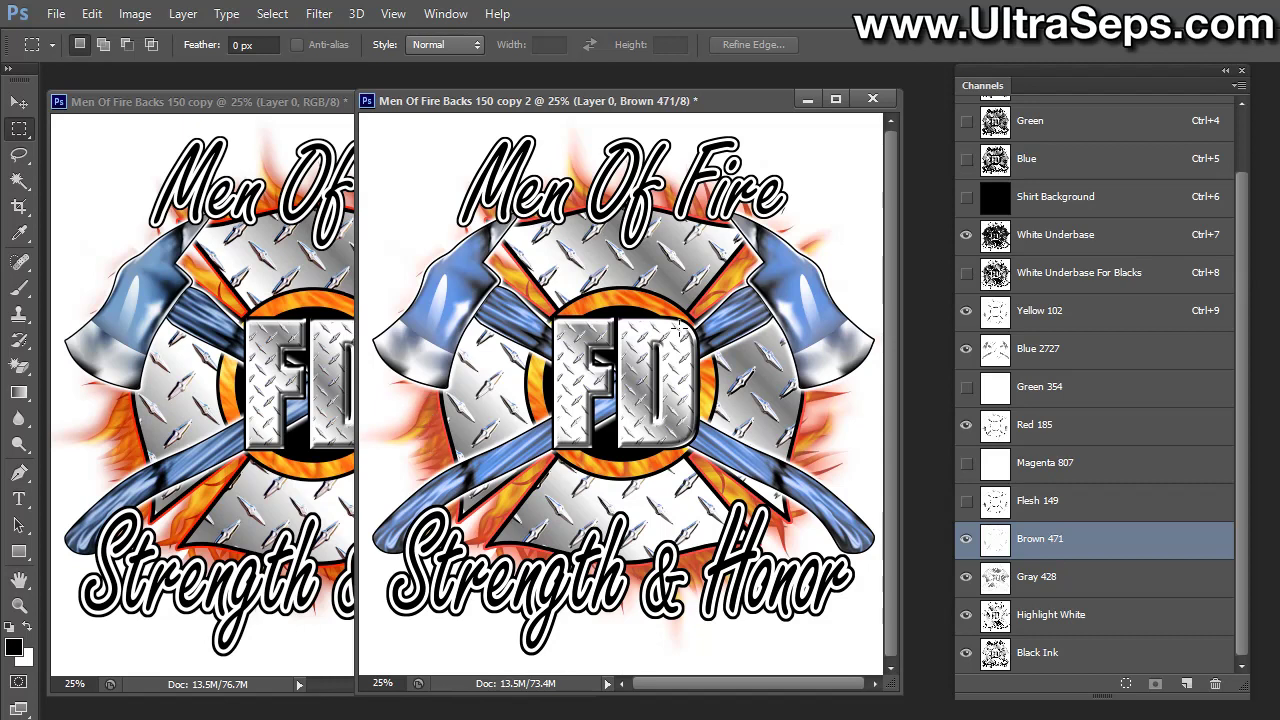
click(964, 540)
click(965, 540)
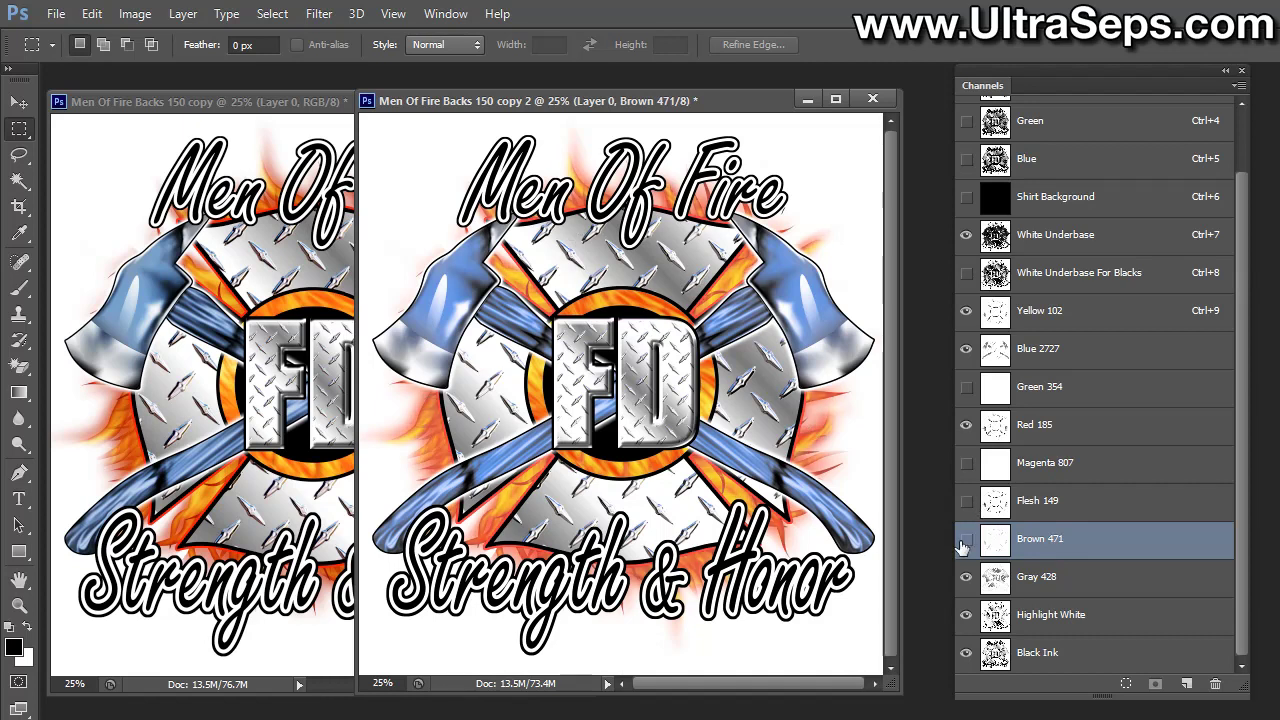
click(965, 540)
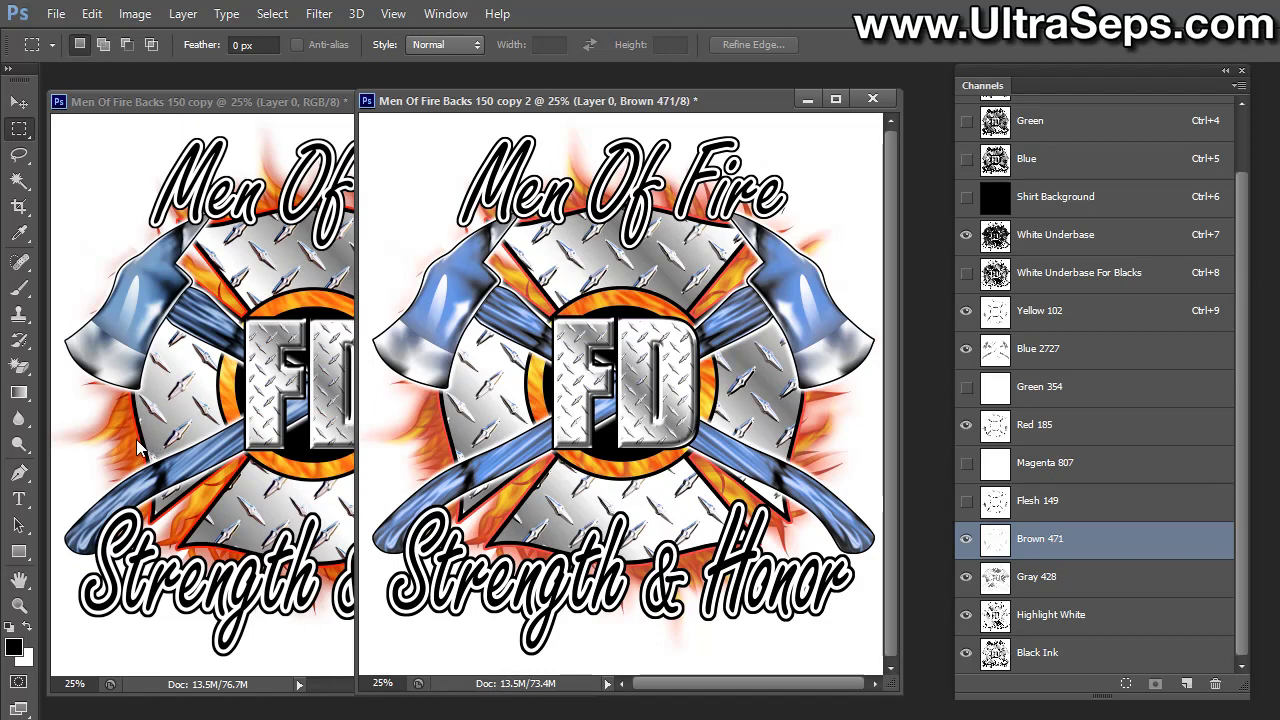
click(967, 544)
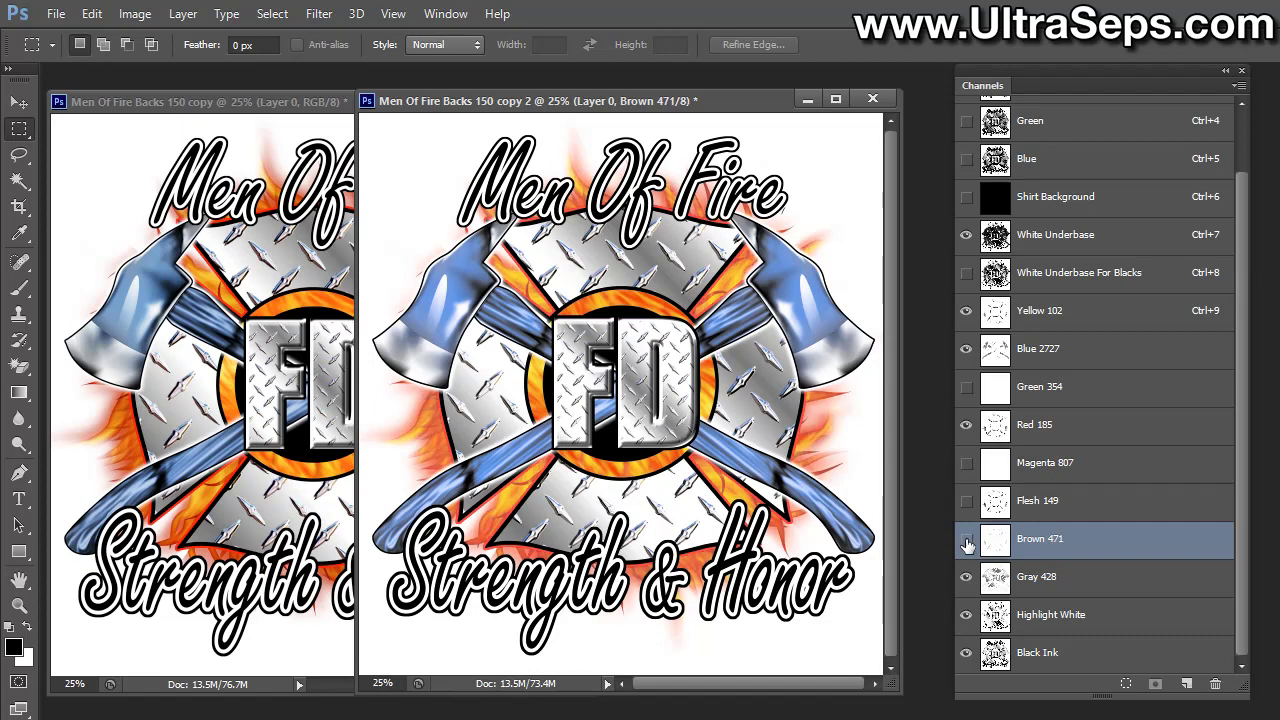
Set up Apply Image on the Red 185 channel with Brown 471 as the source channel
click(1137, 433)
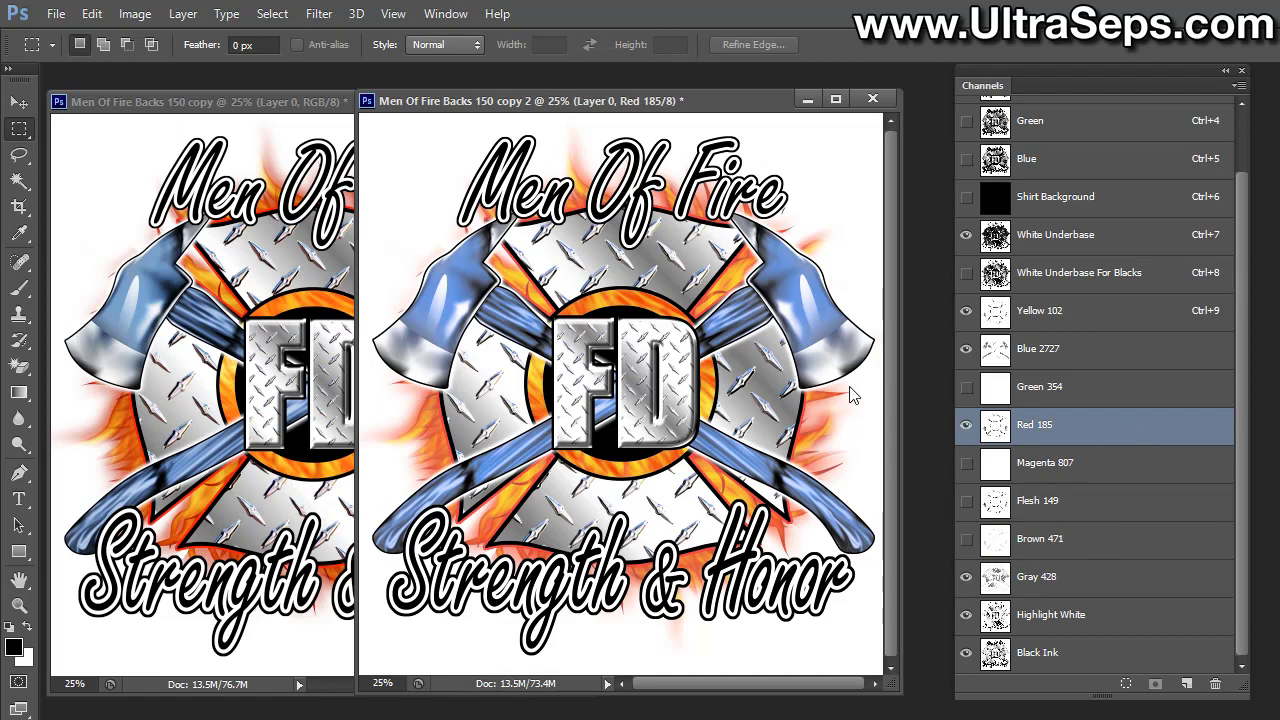
click(136, 14)
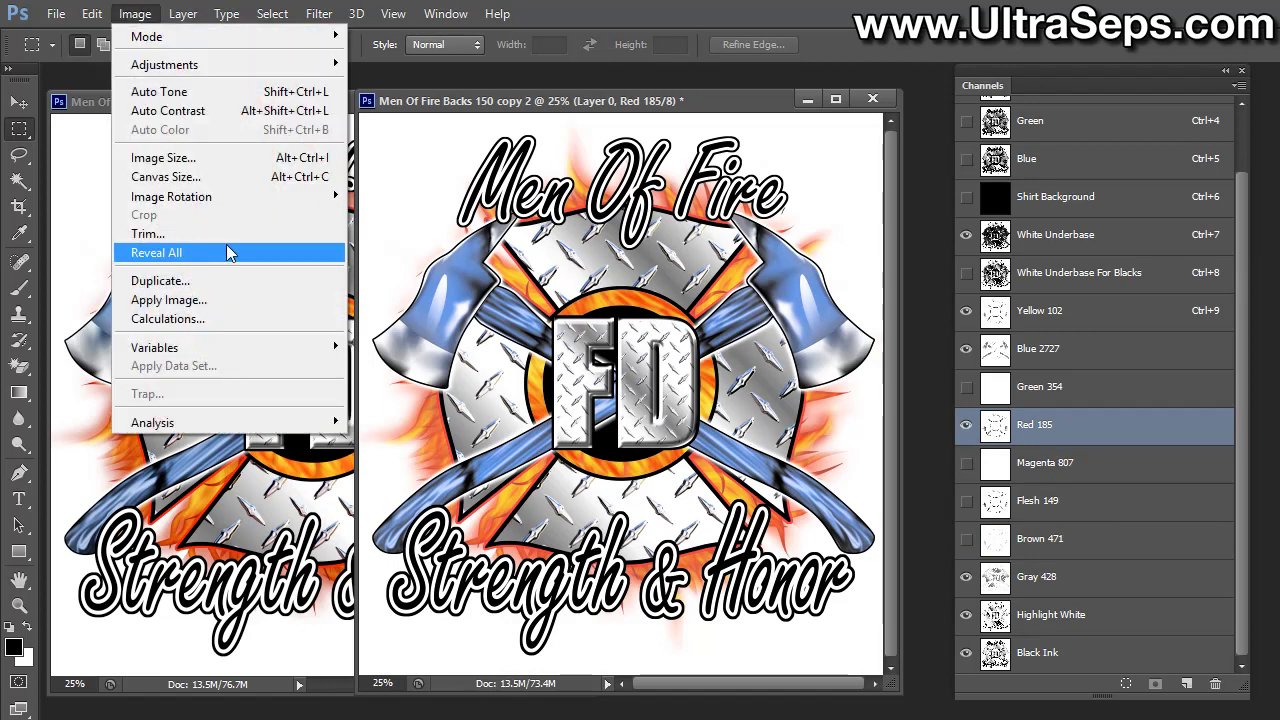
click(221, 301)
drag(660, 276, 908, 348)
click(928, 438)
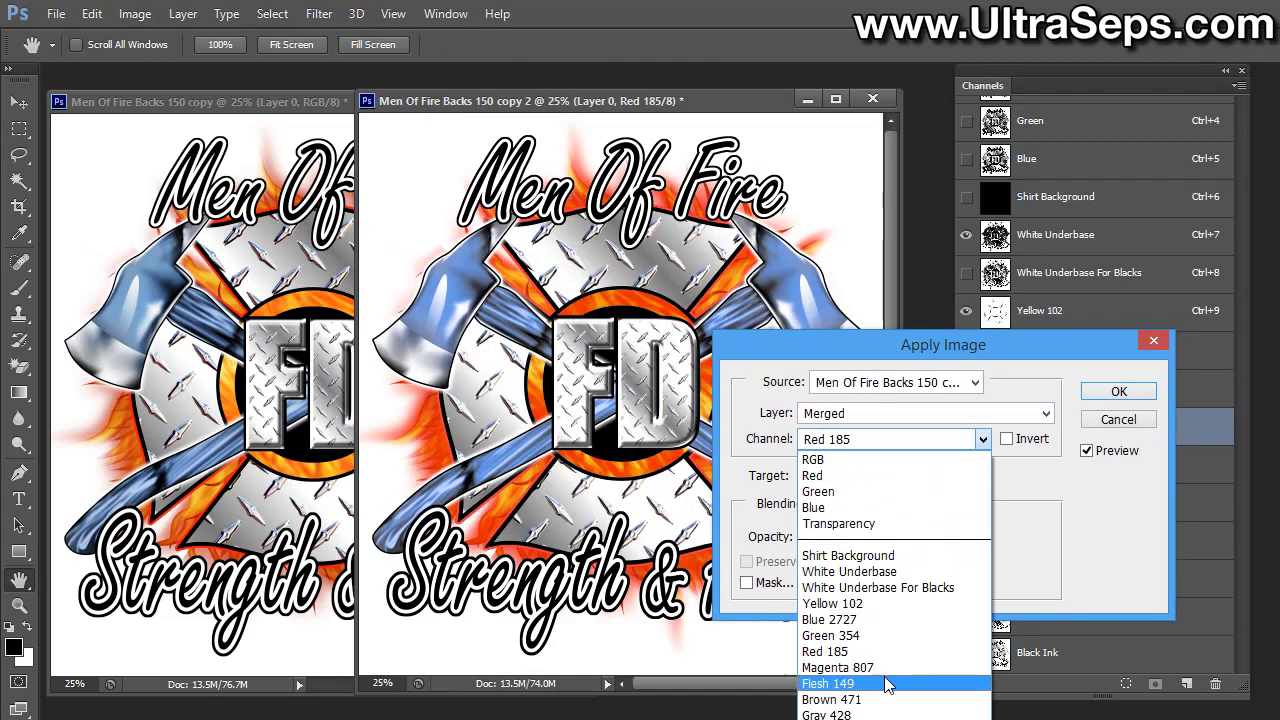
click(885, 700)
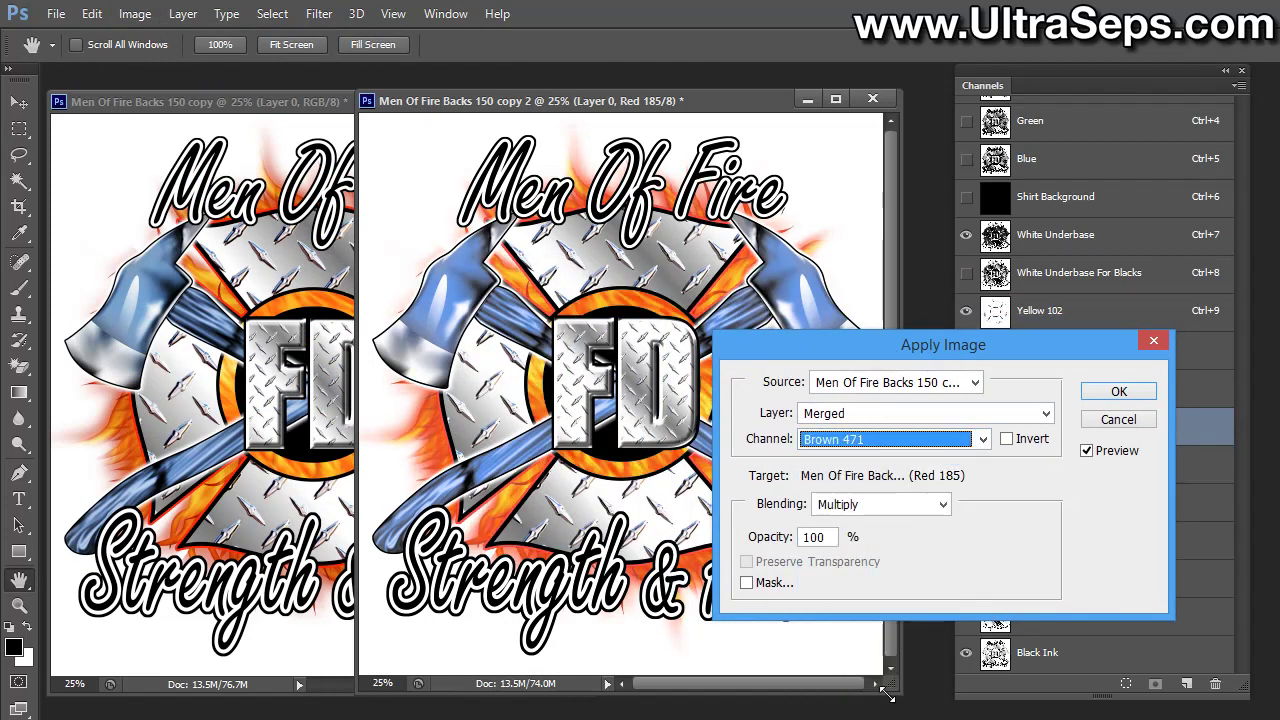
Compare the design with and without the blend, set the opacity to 75% and apply Brown 471 to Red 185
click(1087, 452)
click(1088, 453)
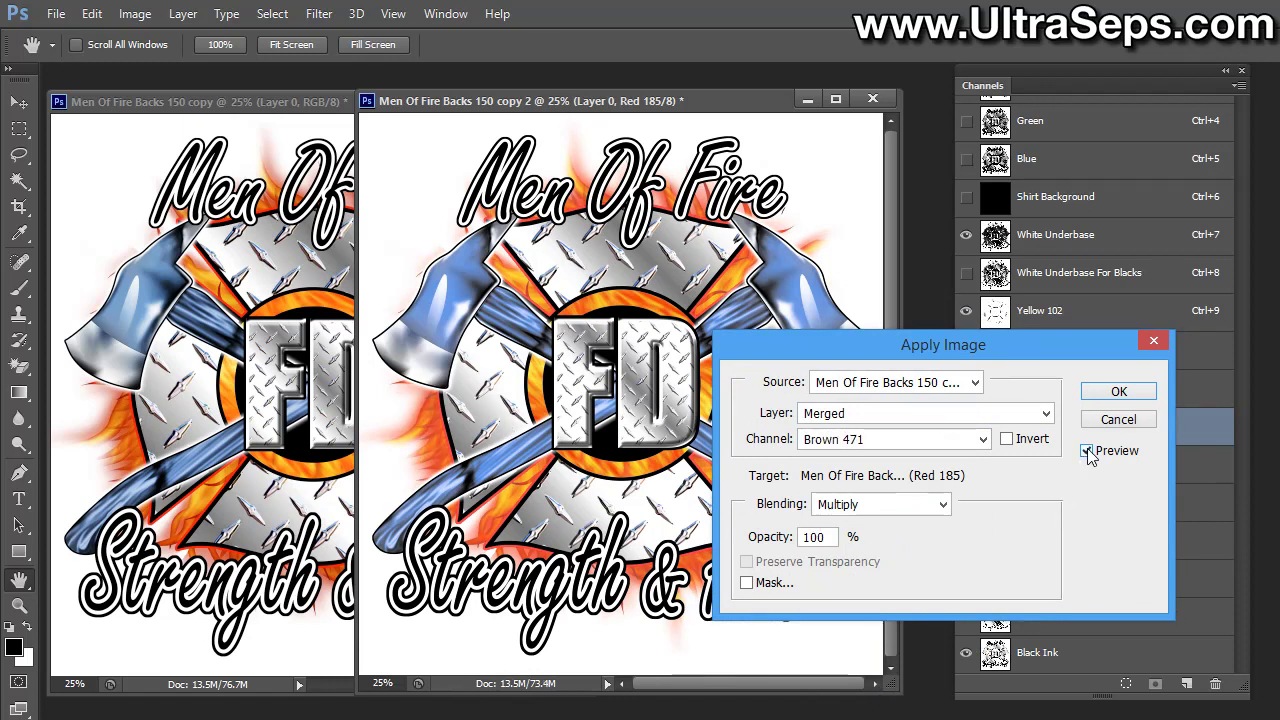
click(1088, 451)
click(1088, 451)
click(1086, 452)
click(1086, 452)
double_click(835, 541)
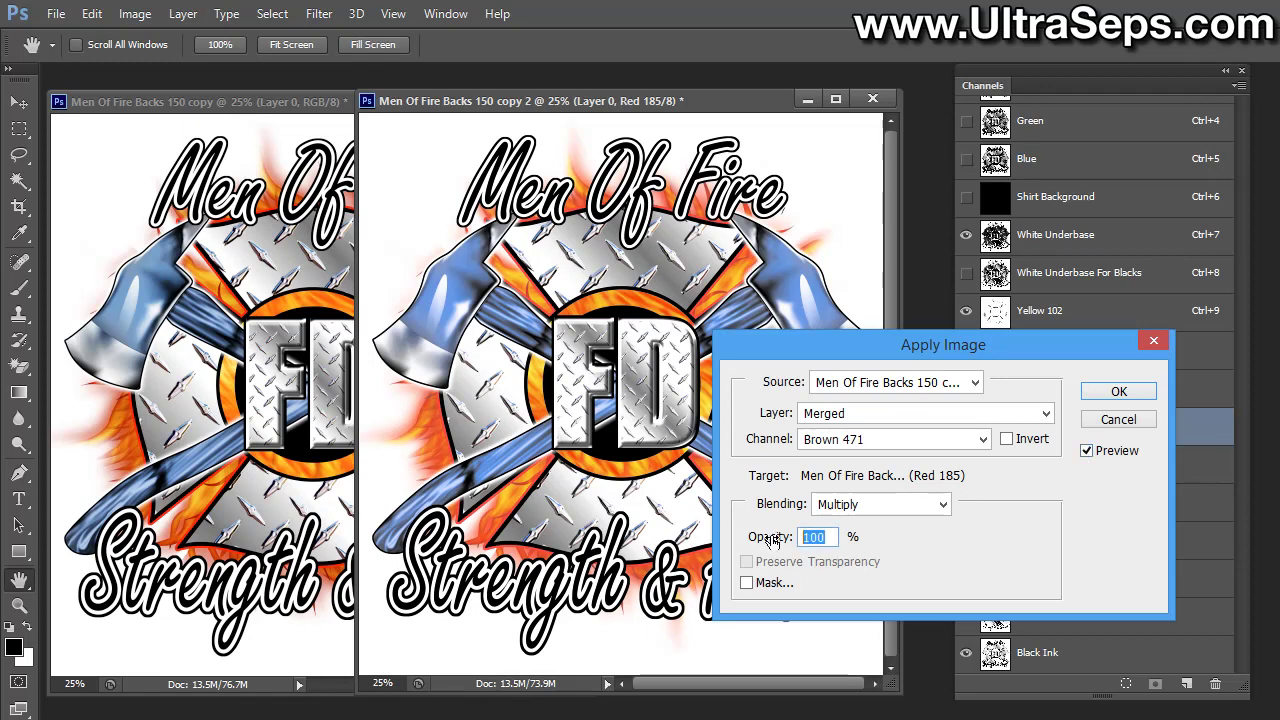
text(75)
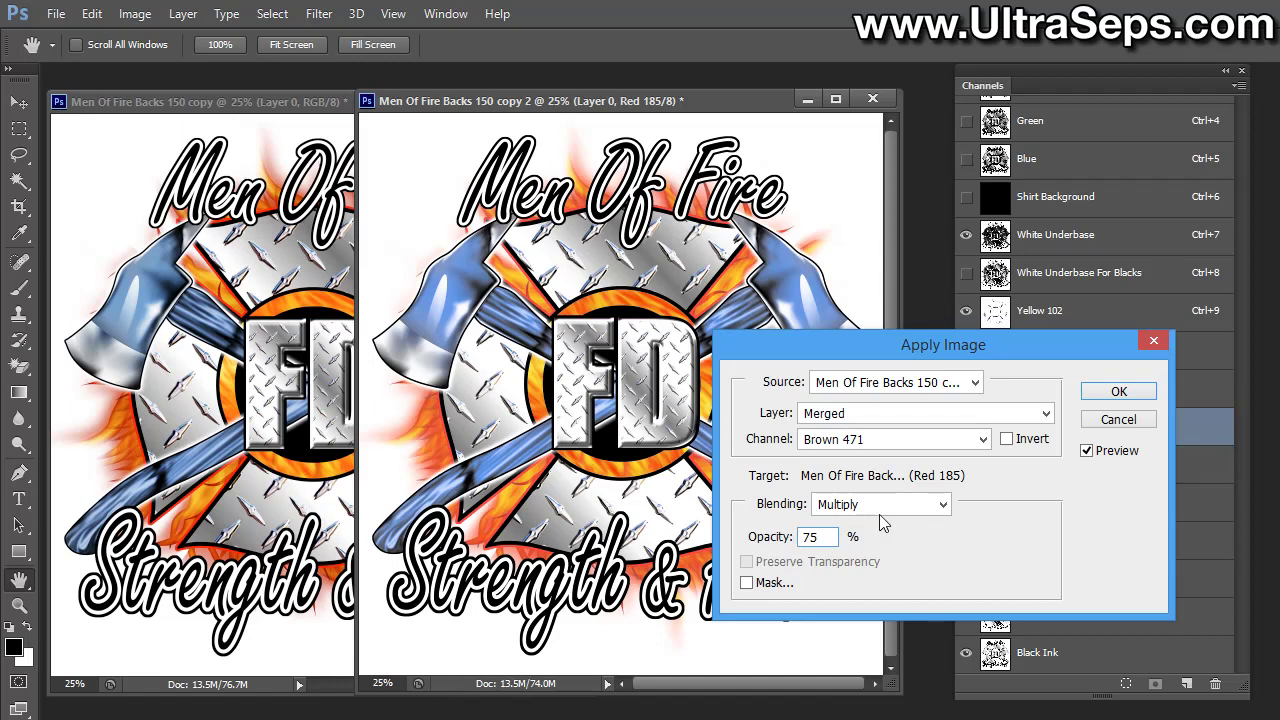
click(1116, 394)
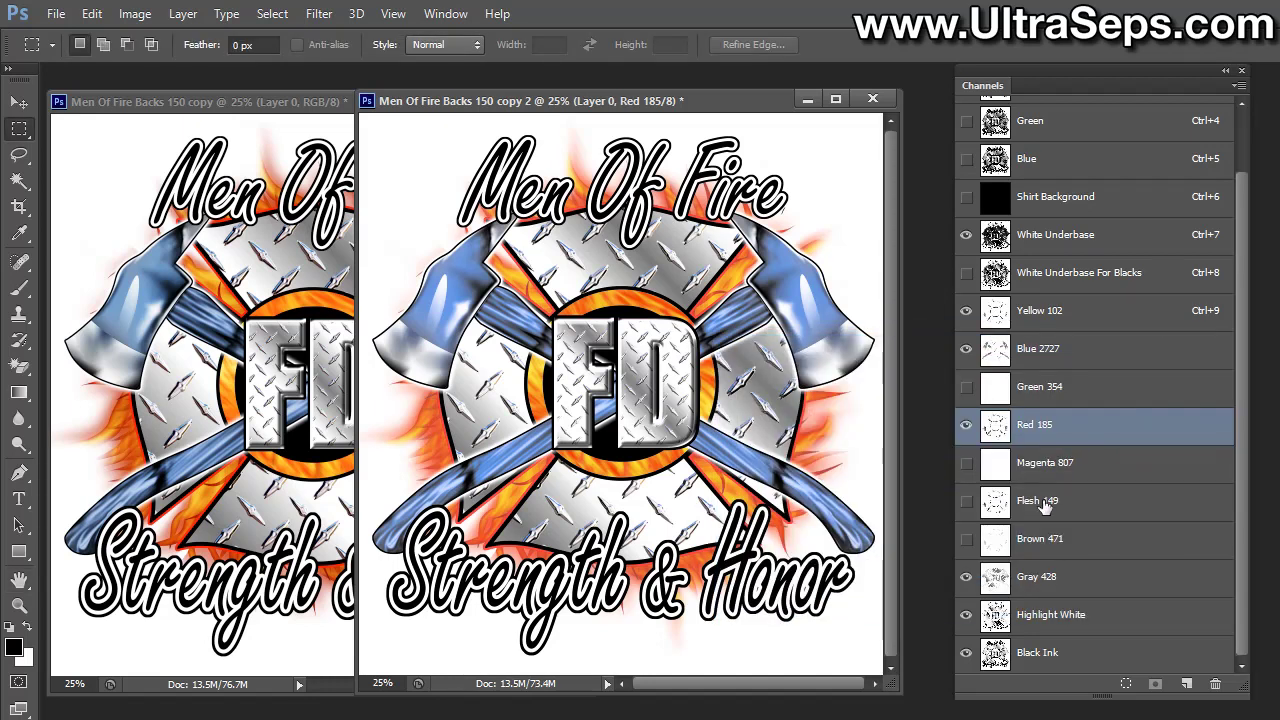
Set up Apply Image on the Black Ink channel with Brown 471 as the source channel
click(1089, 658)
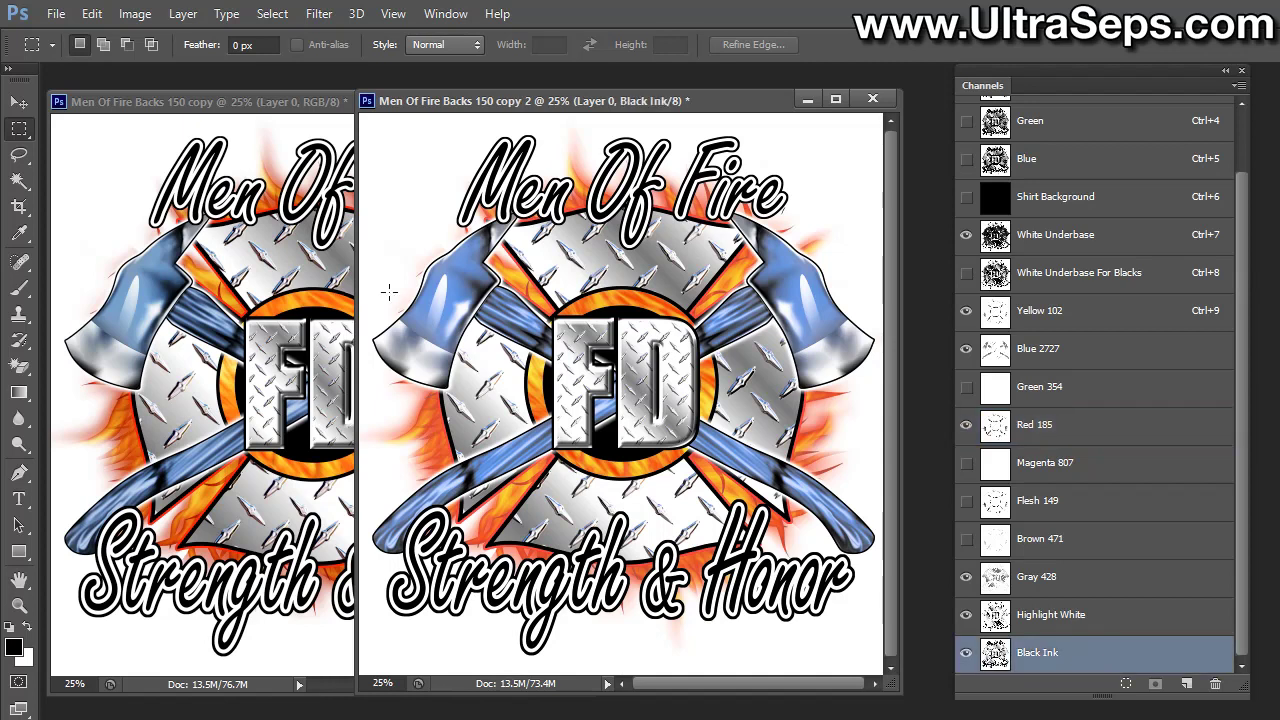
click(135, 16)
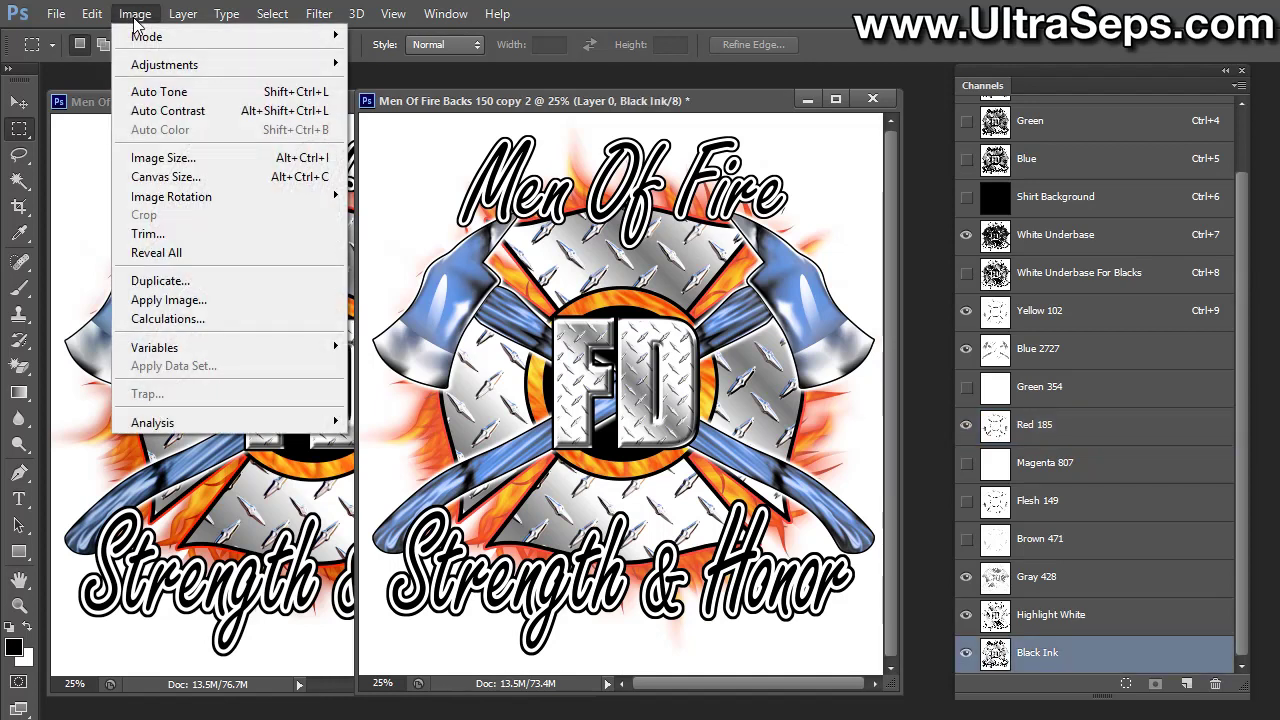
click(171, 299)
drag(868, 352, 931, 361)
click(965, 458)
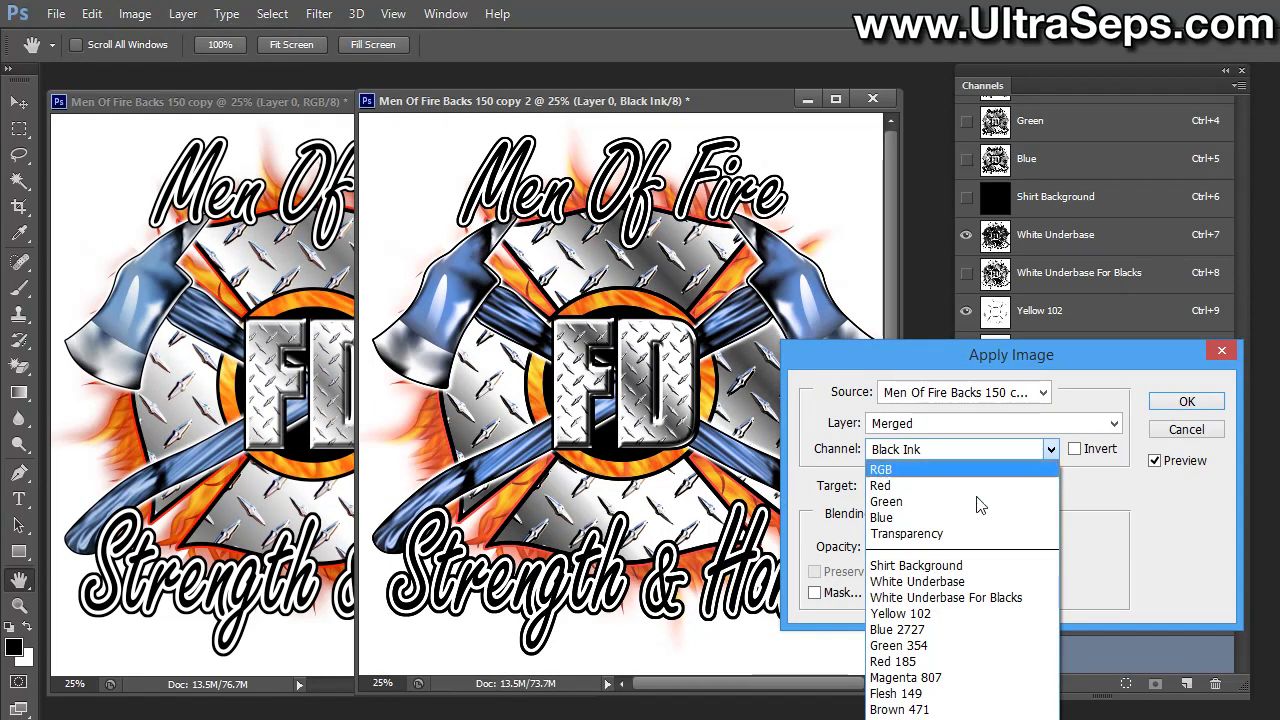
click(957, 709)
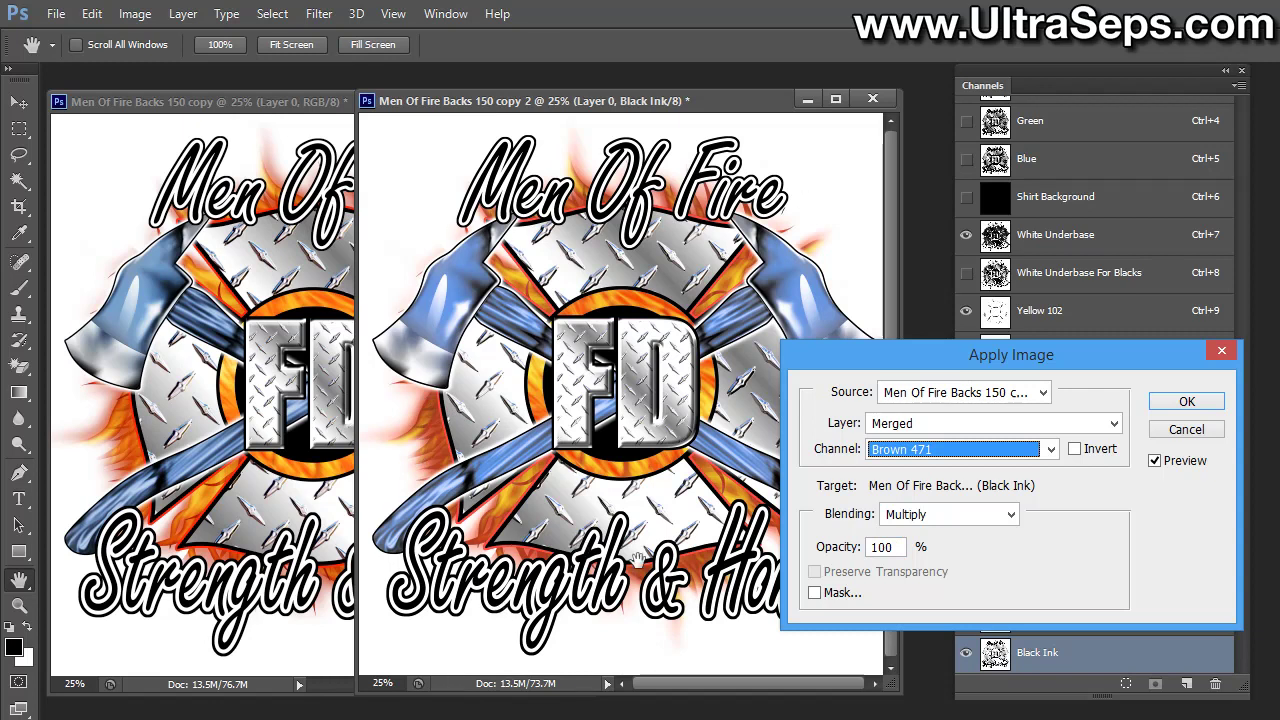
Try a 20% blend opacity, raise it to 25% and compare the design with the preview off and on
drag(893, 547, 836, 546)
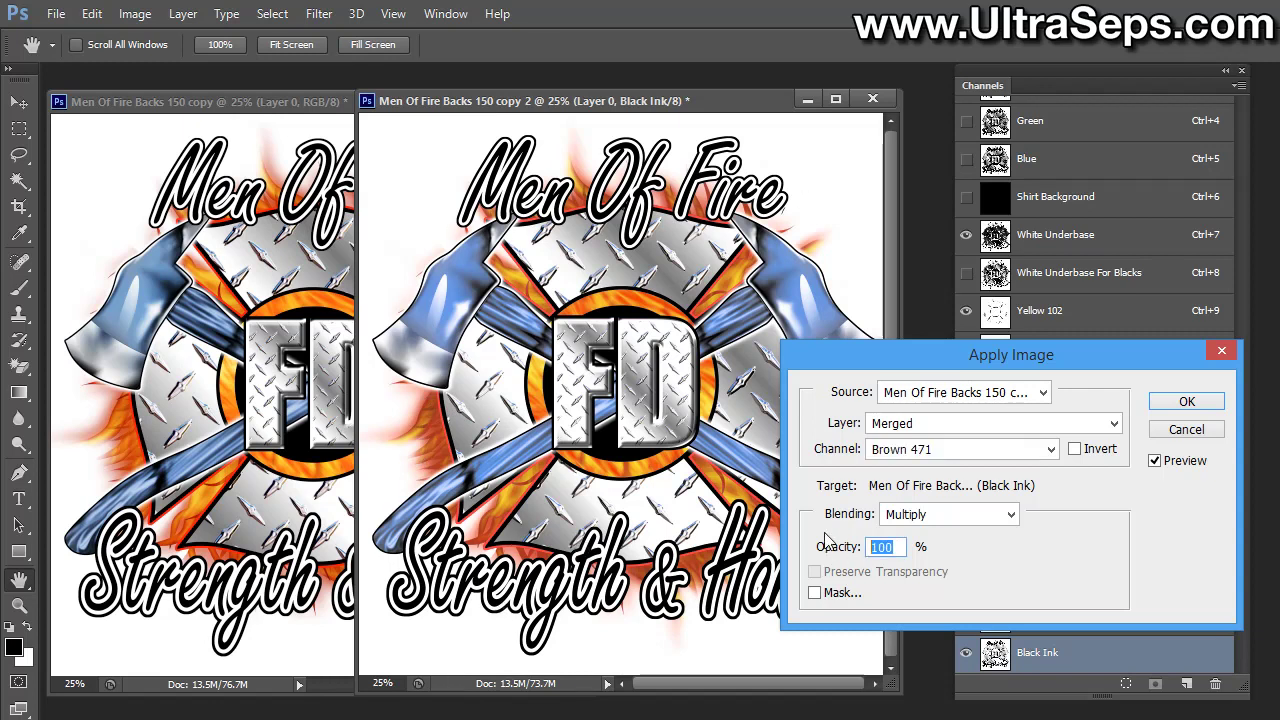
text(20)
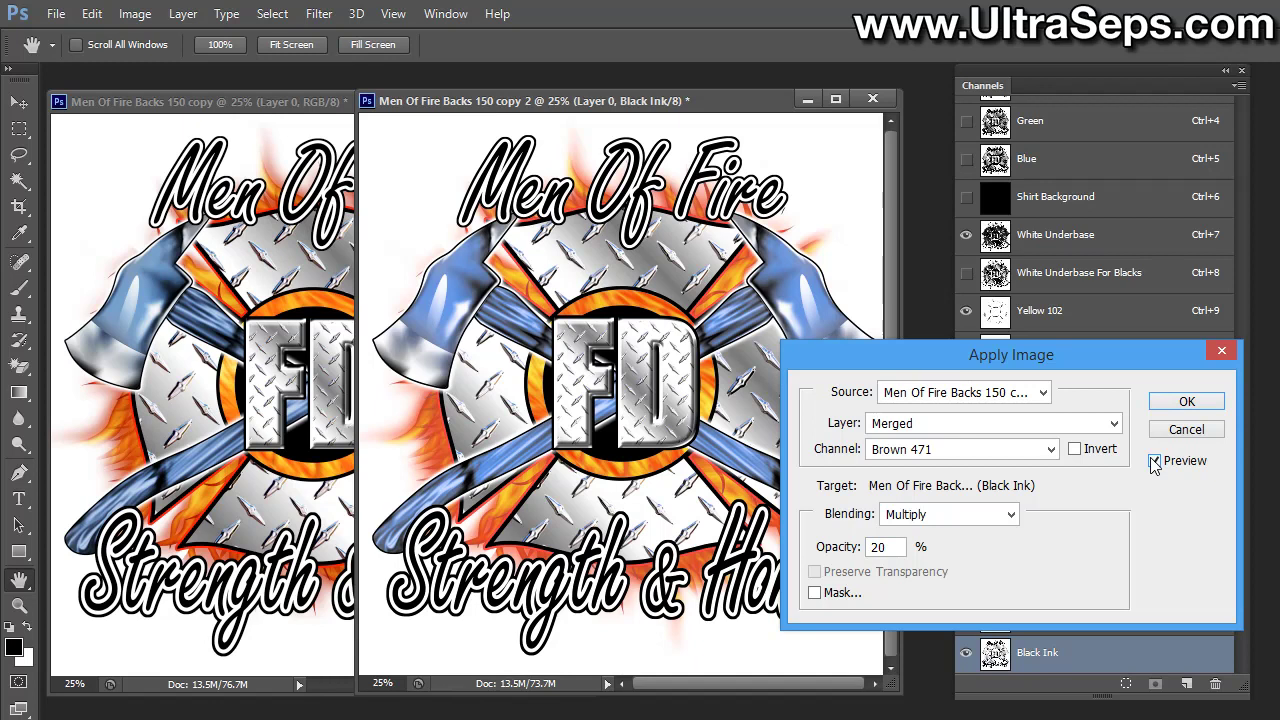
click(852, 545)
text(25)
click(1155, 462)
click(1156, 462)
Compare the axe head up close with and without the blend, and apply Brown 471 to the Black Ink channel
ctrl+click(434, 432)
ctrl+click(434, 432)
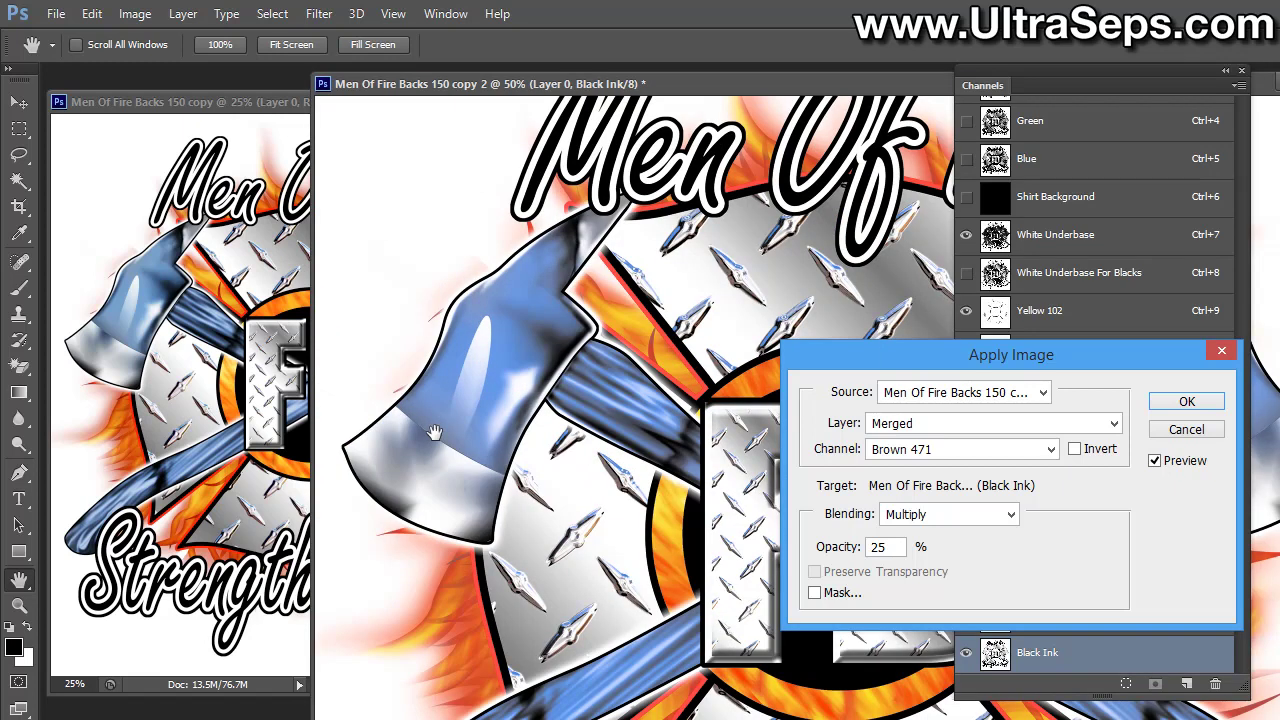
key(p)
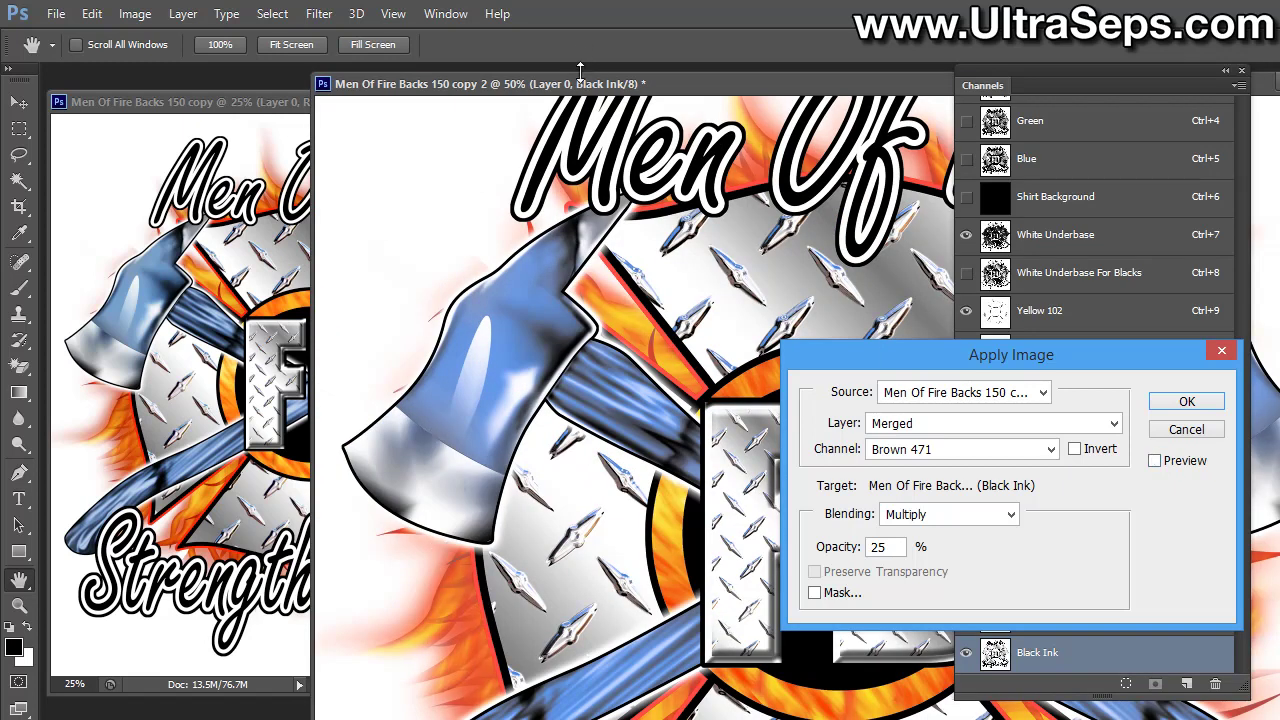
drag(580, 88, 583, 53)
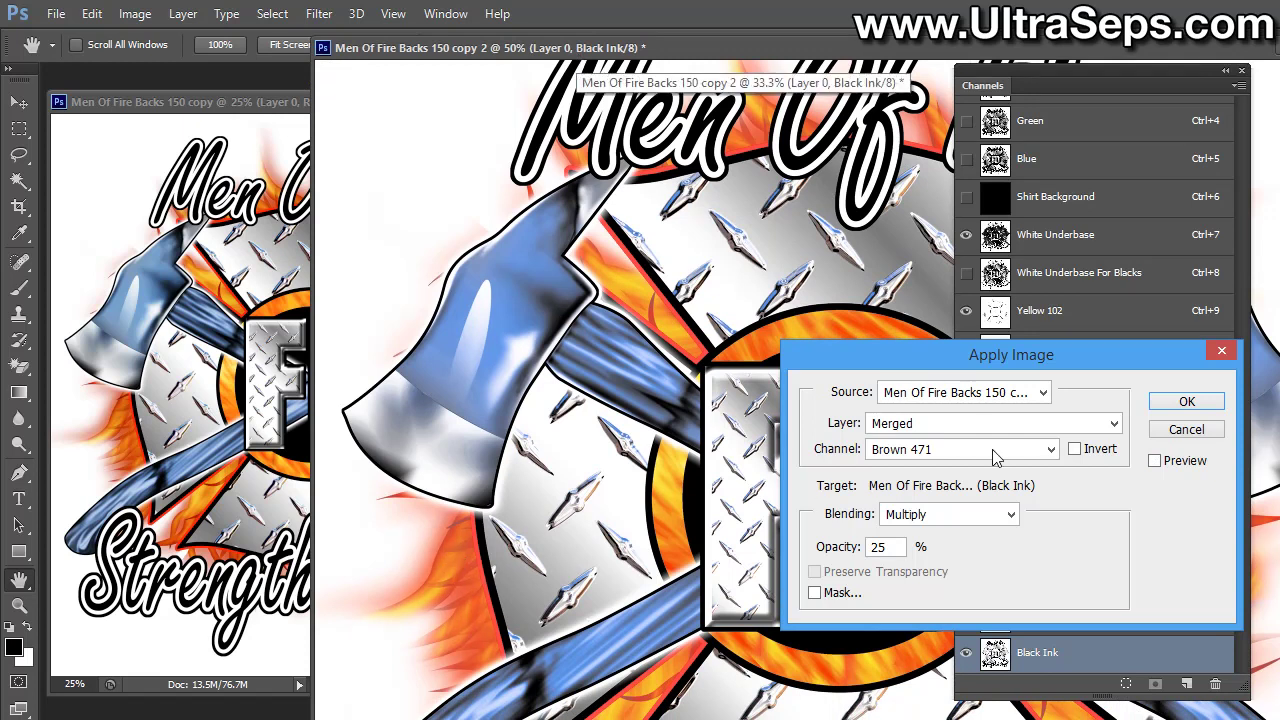
click(1155, 461)
click(1158, 462)
click(1158, 462)
click(1157, 461)
click(1157, 461)
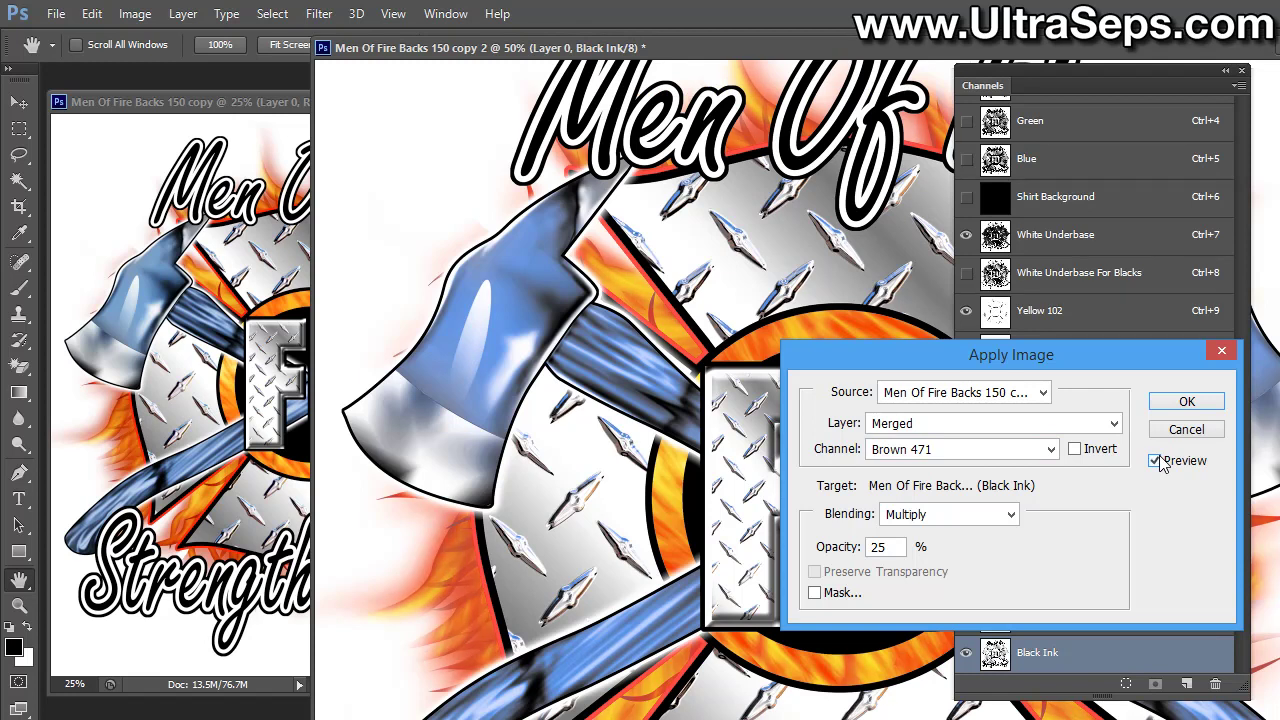
click(1184, 403)
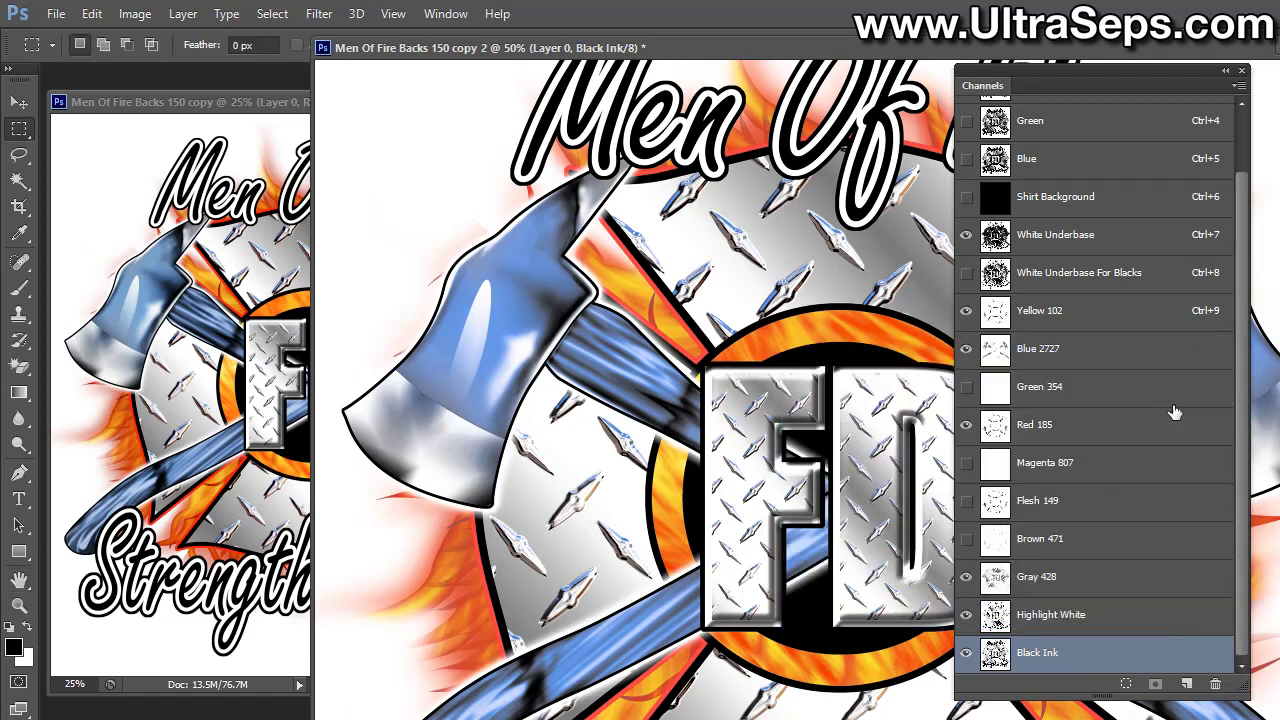
Fit the whole design in view beside the original and delete the Brown 471 channel
key(ctrl+minus)
key(ctrl+minus)
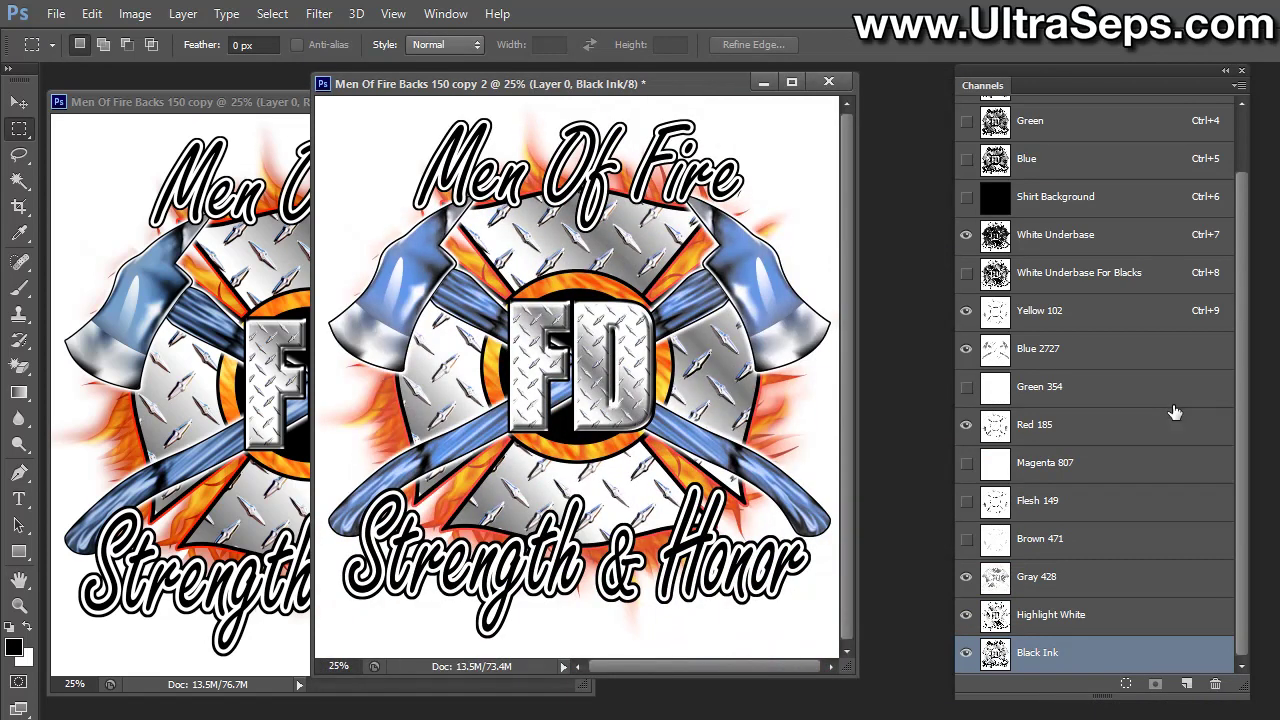
drag(435, 94, 469, 108)
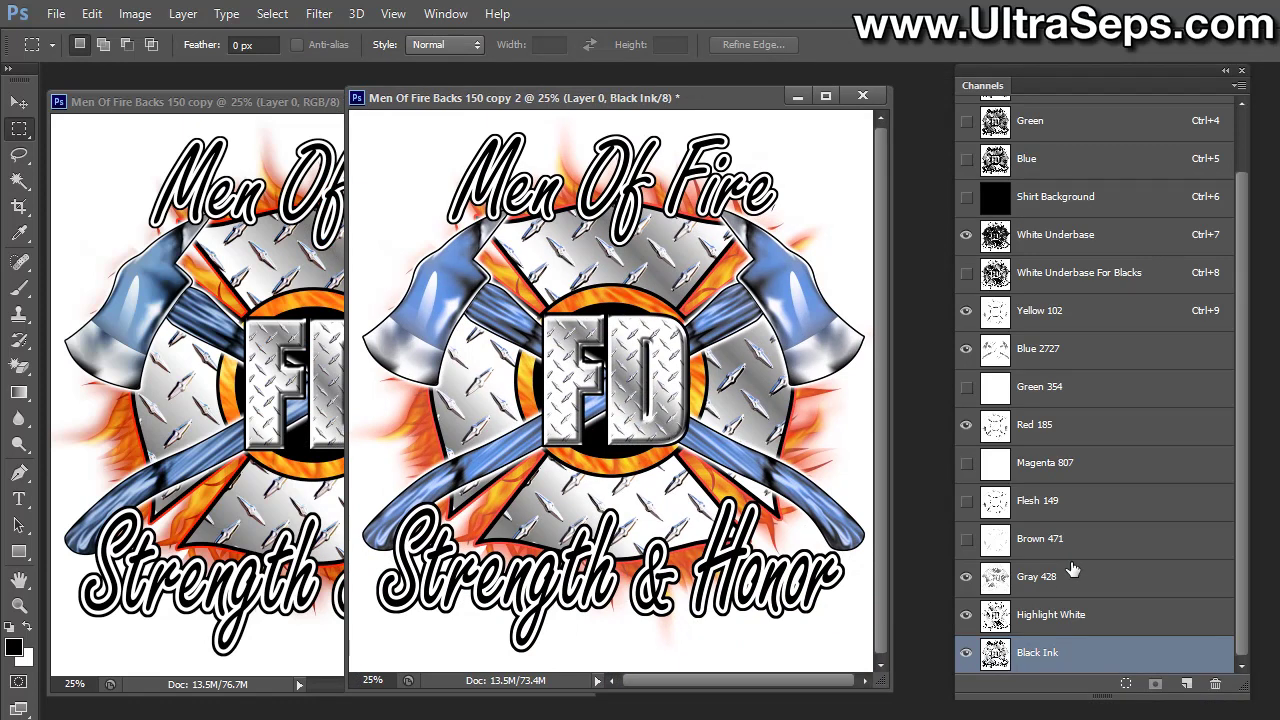
click(966, 539)
click(1113, 544)
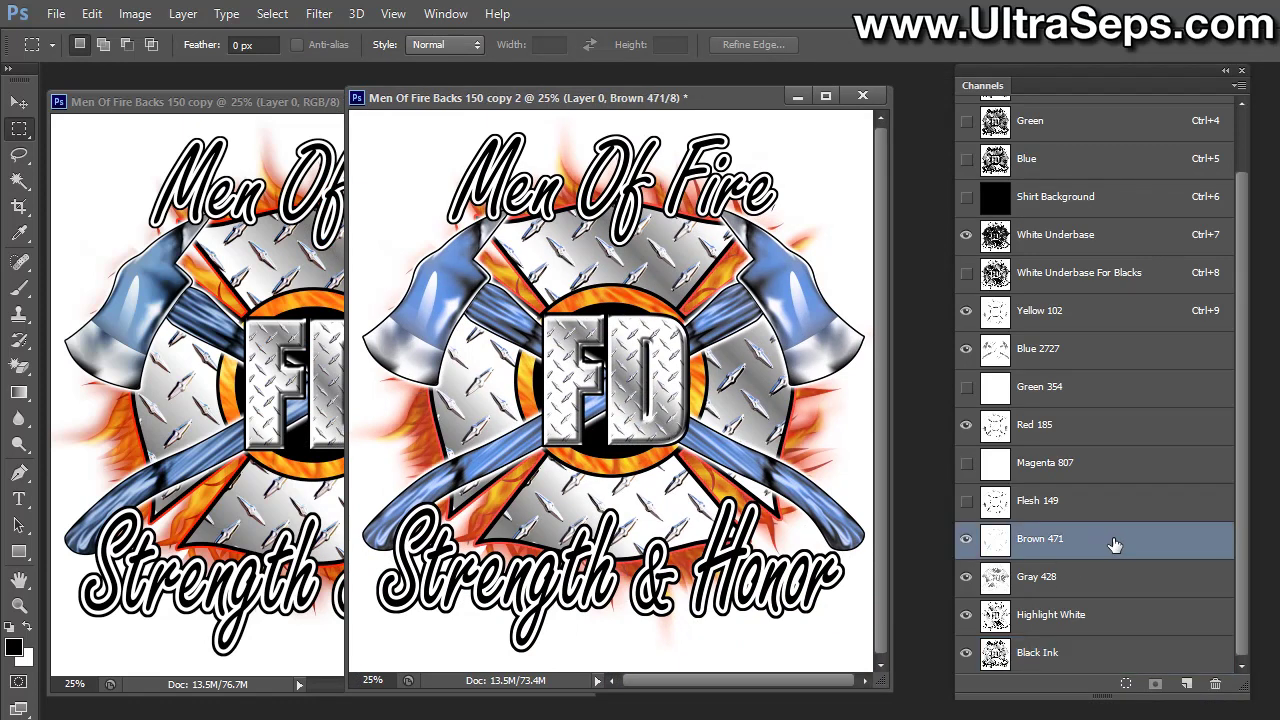
drag(1117, 547, 1220, 690)
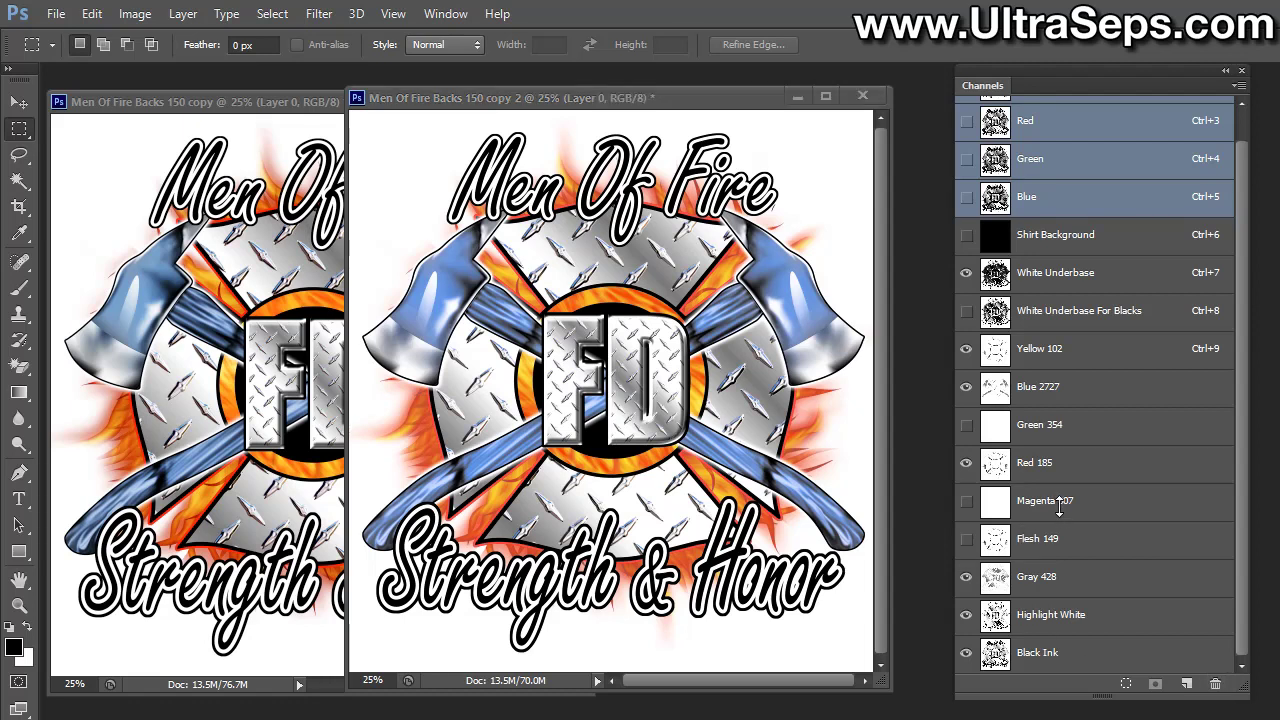
Inspect the Green 354 and Magenta 807 channels individually and delete both of them
click(1097, 436)
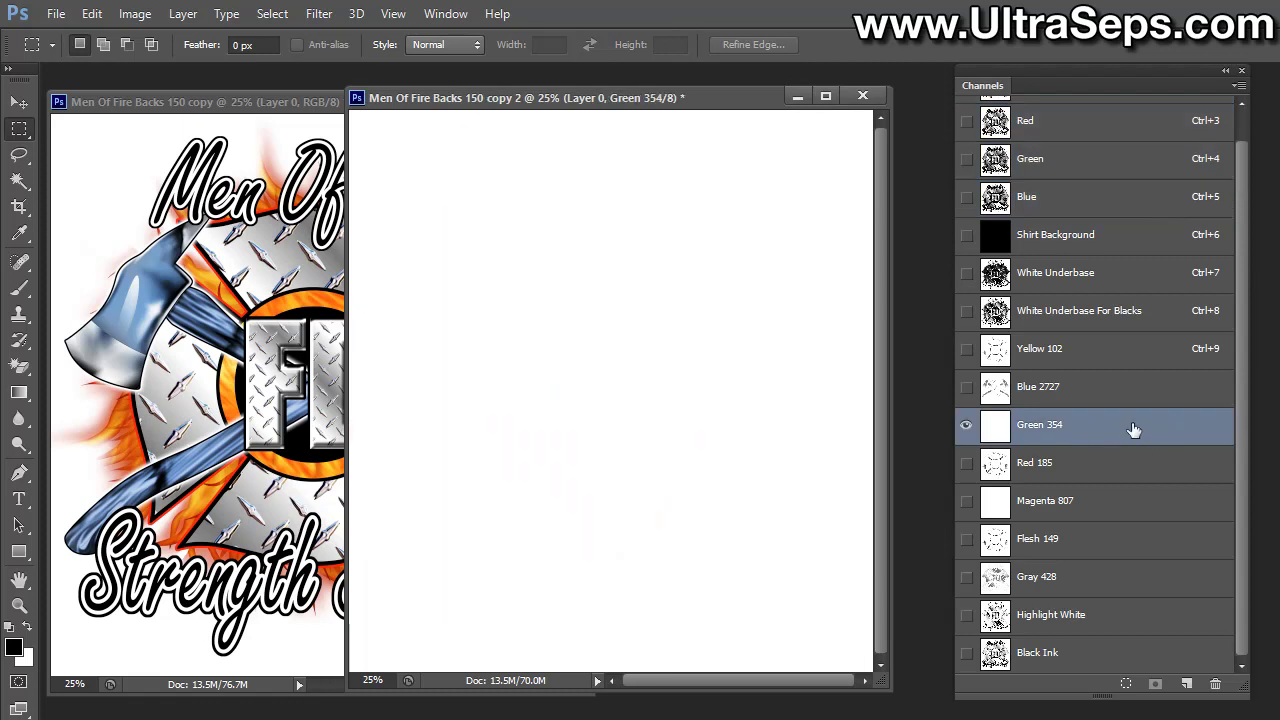
key(ctrl+2)
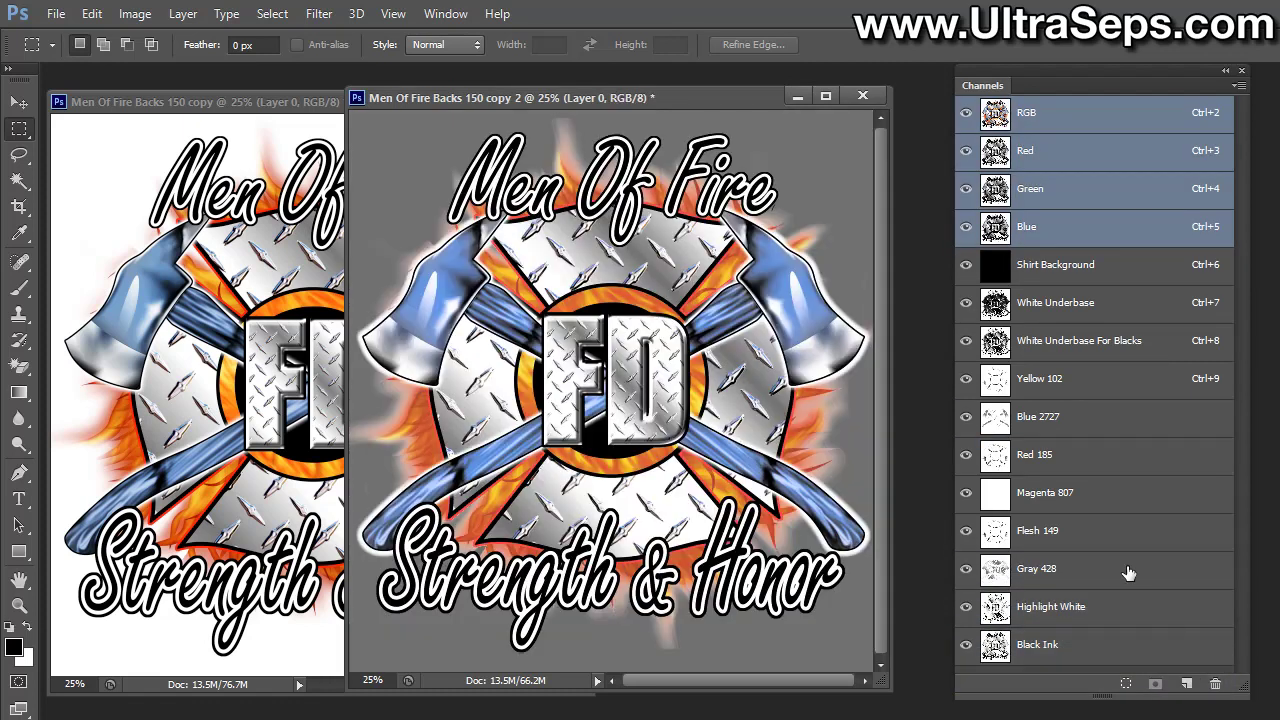
click(1118, 500)
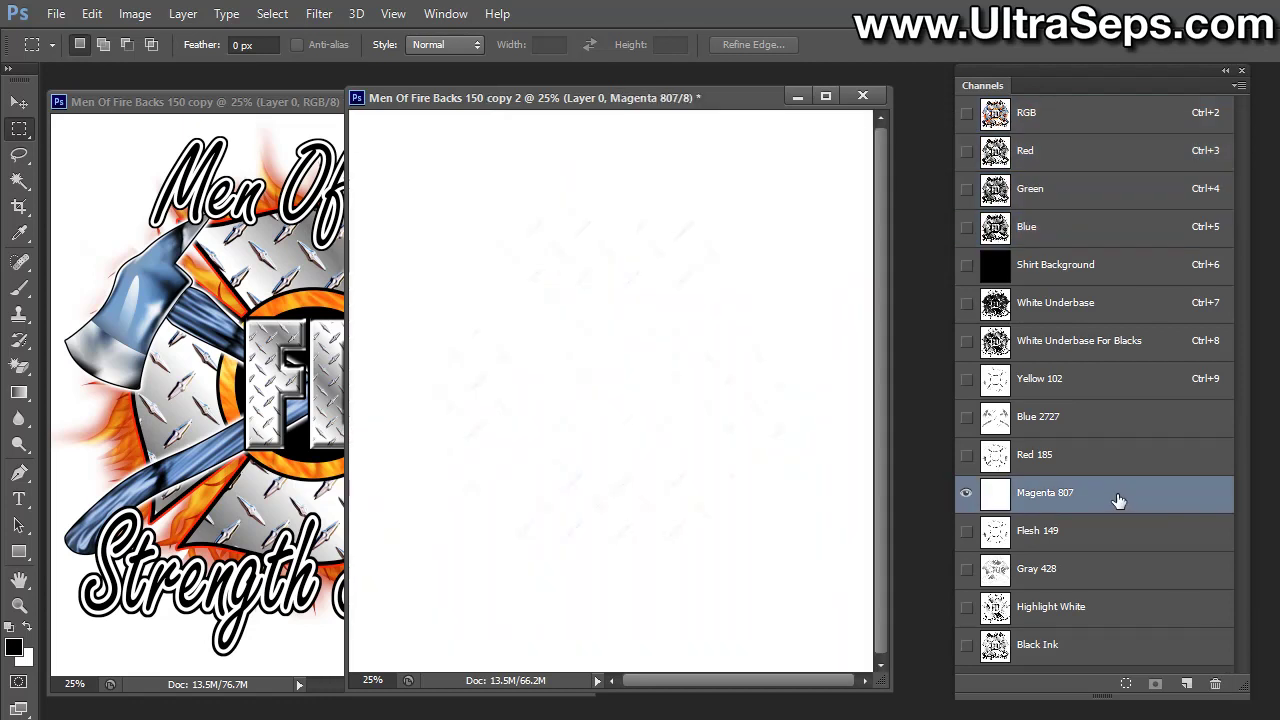
drag(1112, 500, 1218, 686)
Inspect Flesh 149 alone, and show the shirt background and all ink channels except White Underbase For Blacks and Flesh 149
click(966, 454)
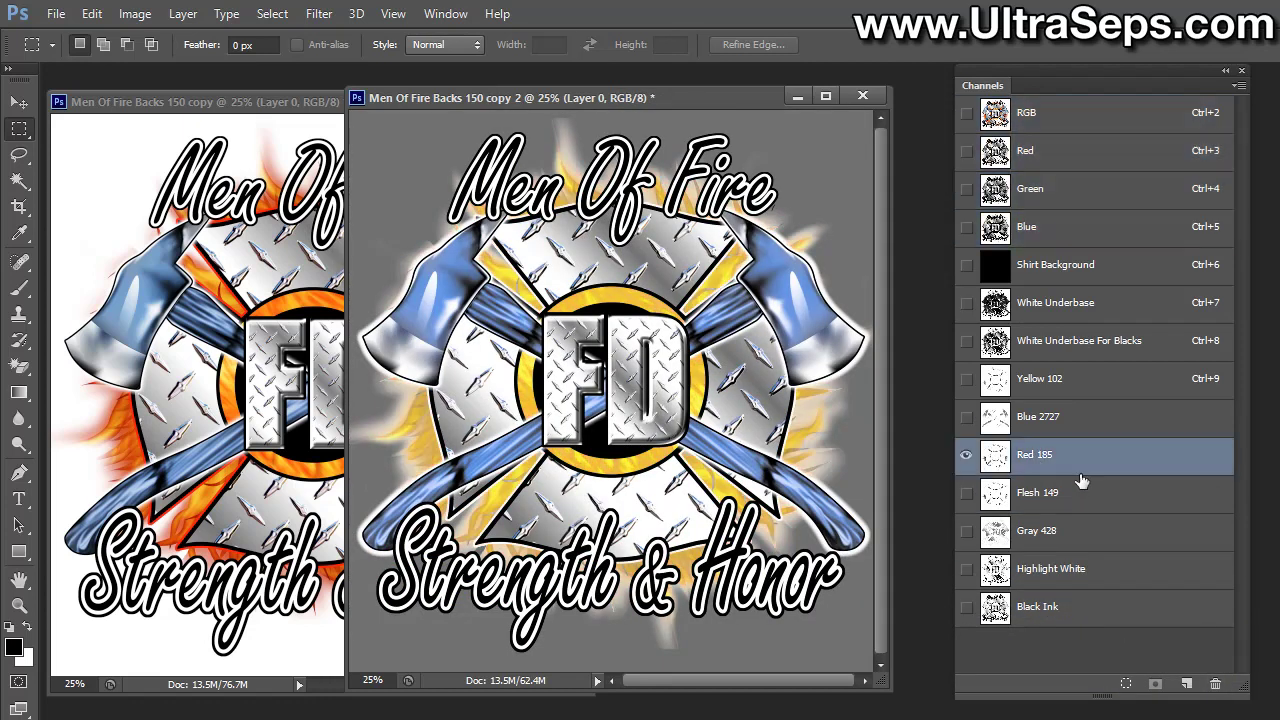
click(1015, 495)
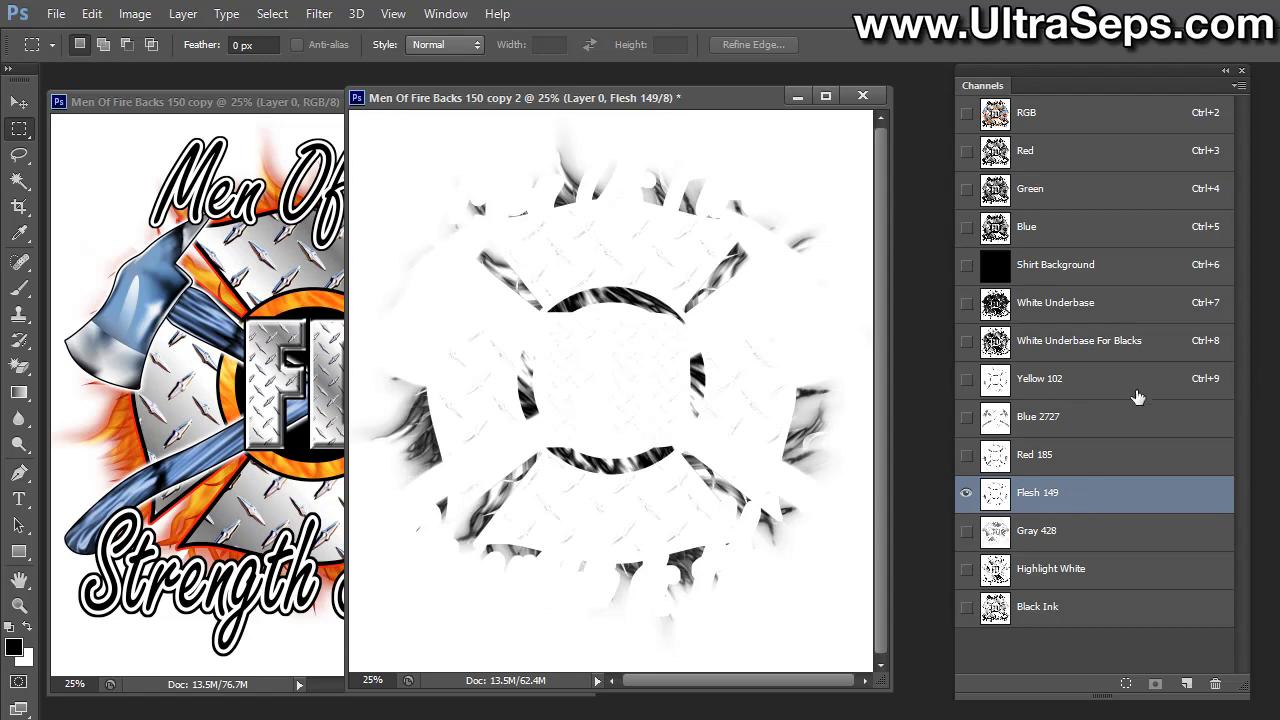
click(1131, 276)
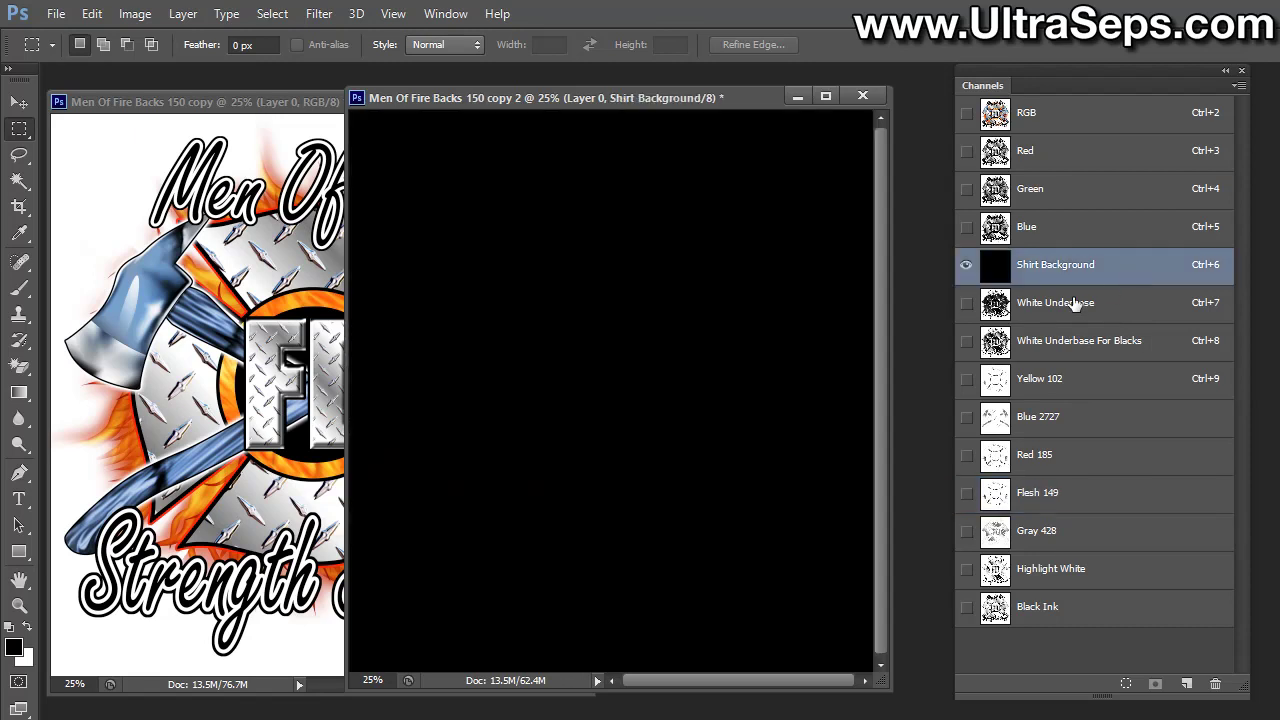
click(966, 302)
drag(966, 378, 966, 456)
drag(966, 530, 962, 630)
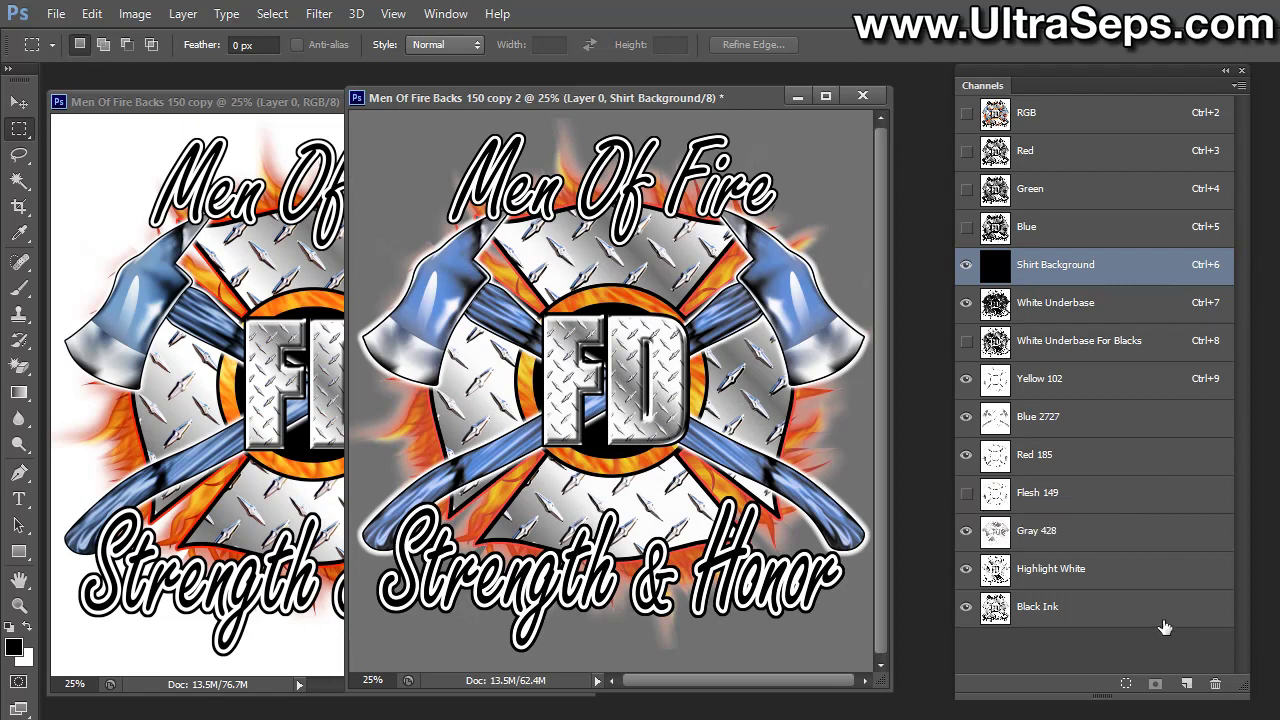
Try Apply Image on the Red 185 channel with Flesh 149 as the source channel at 100% opacity
click(1092, 458)
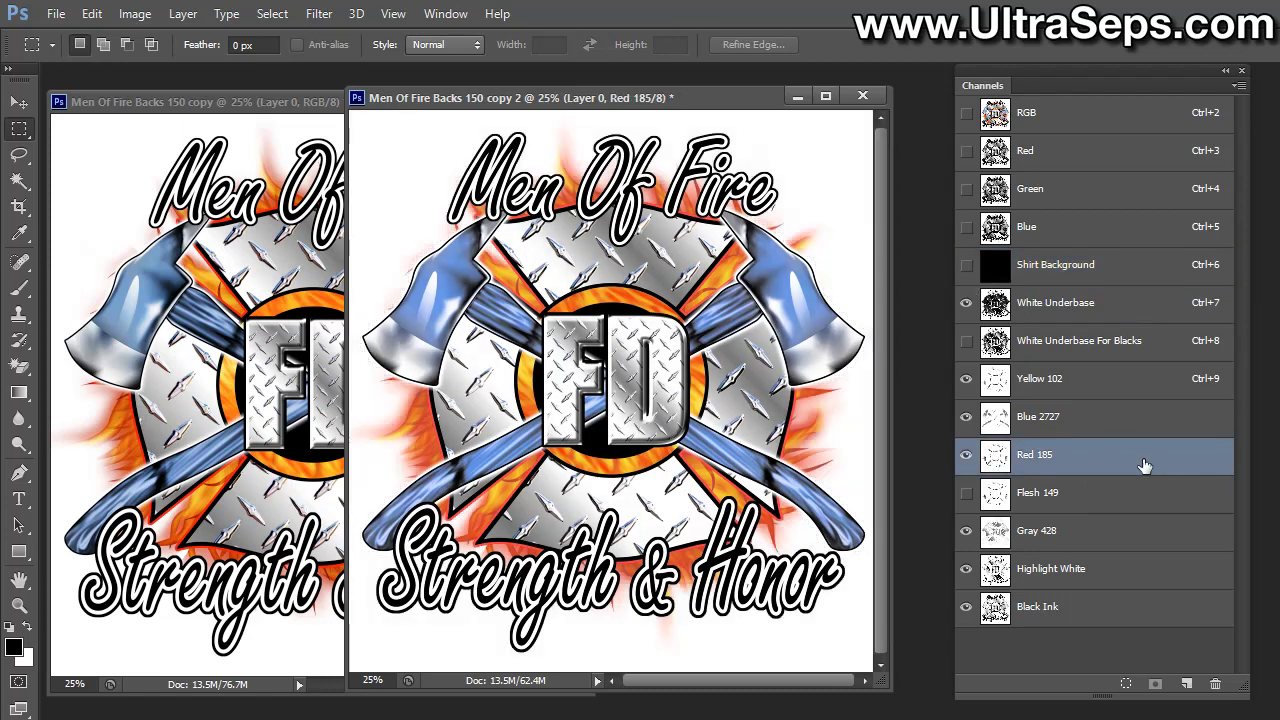
click(140, 15)
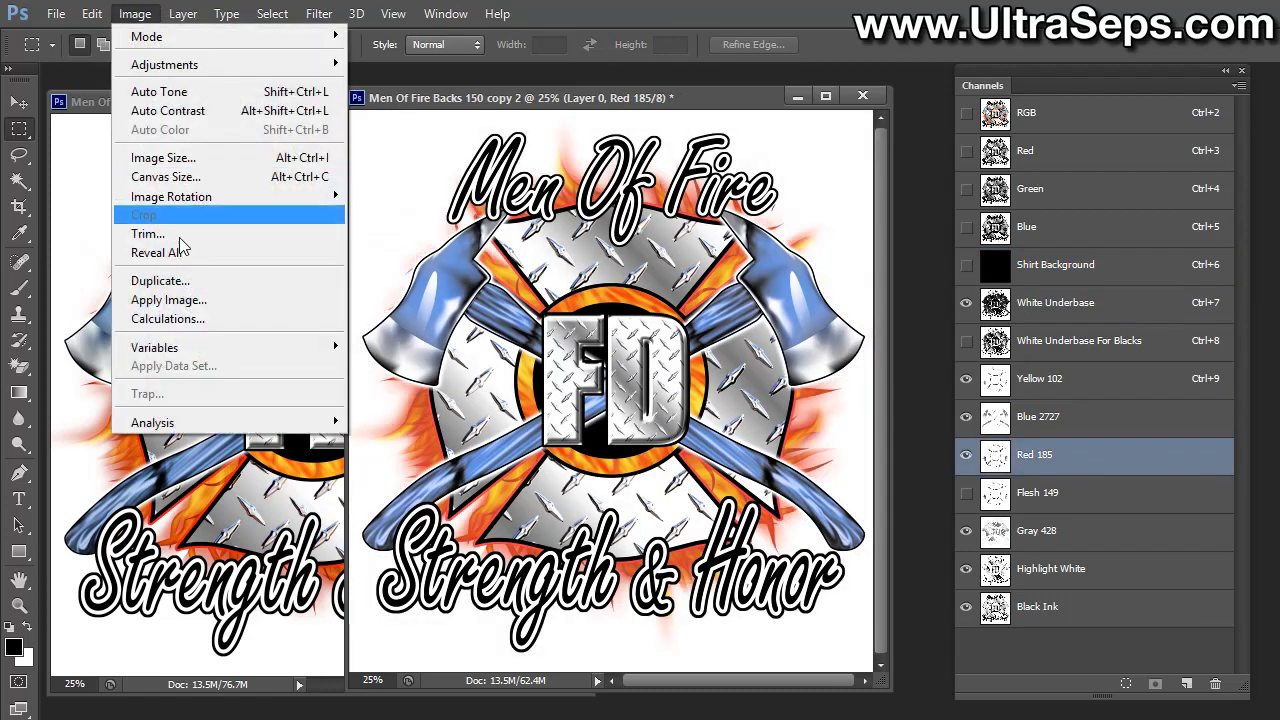
click(190, 300)
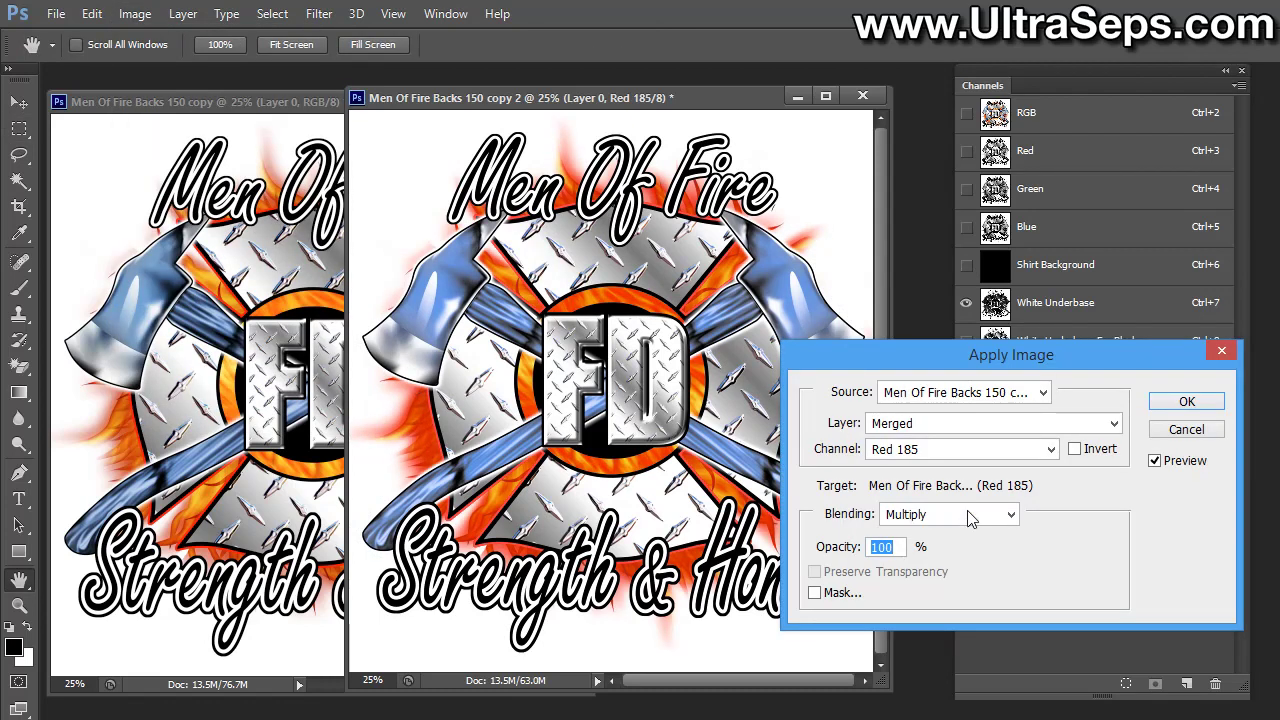
click(955, 455)
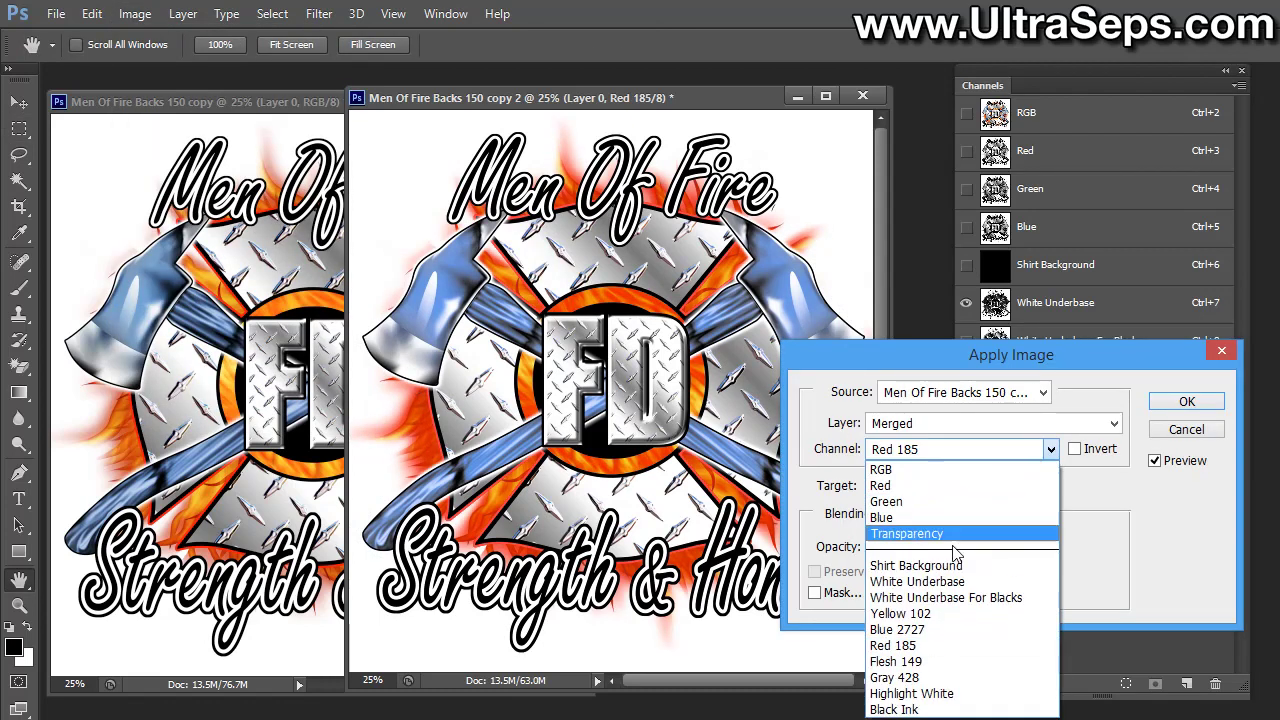
click(959, 663)
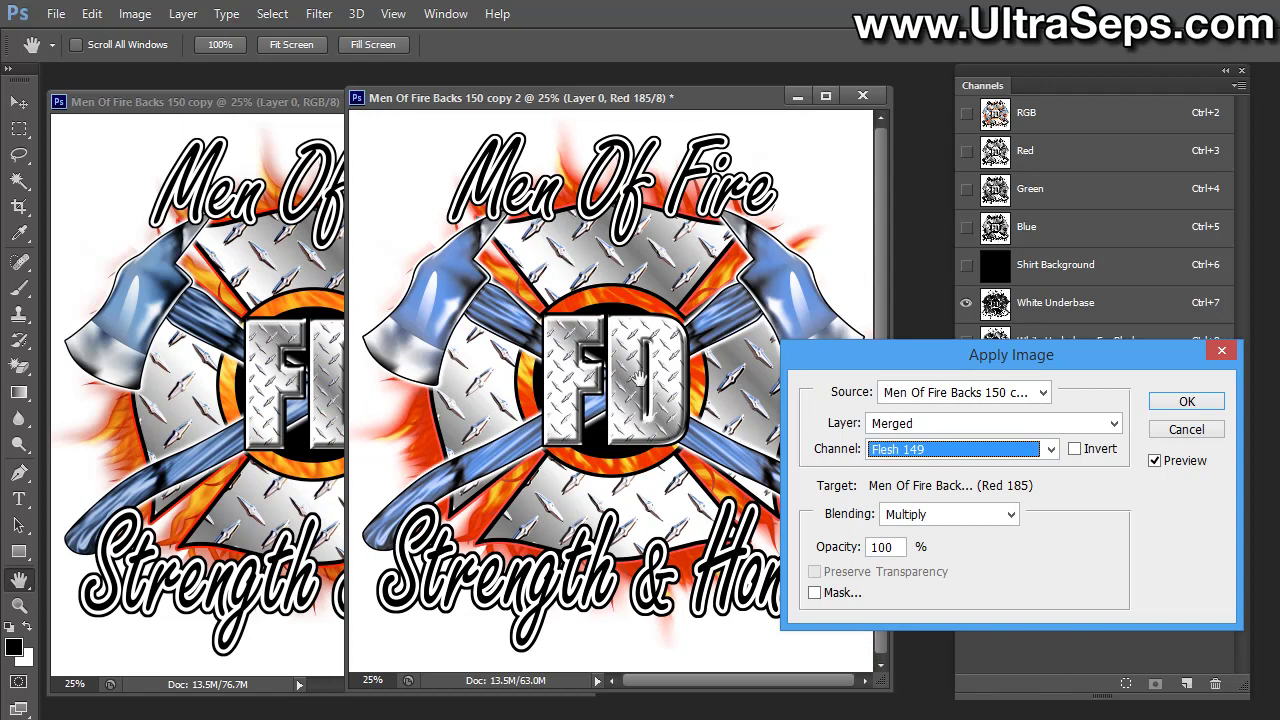
drag(848, 364, 945, 505)
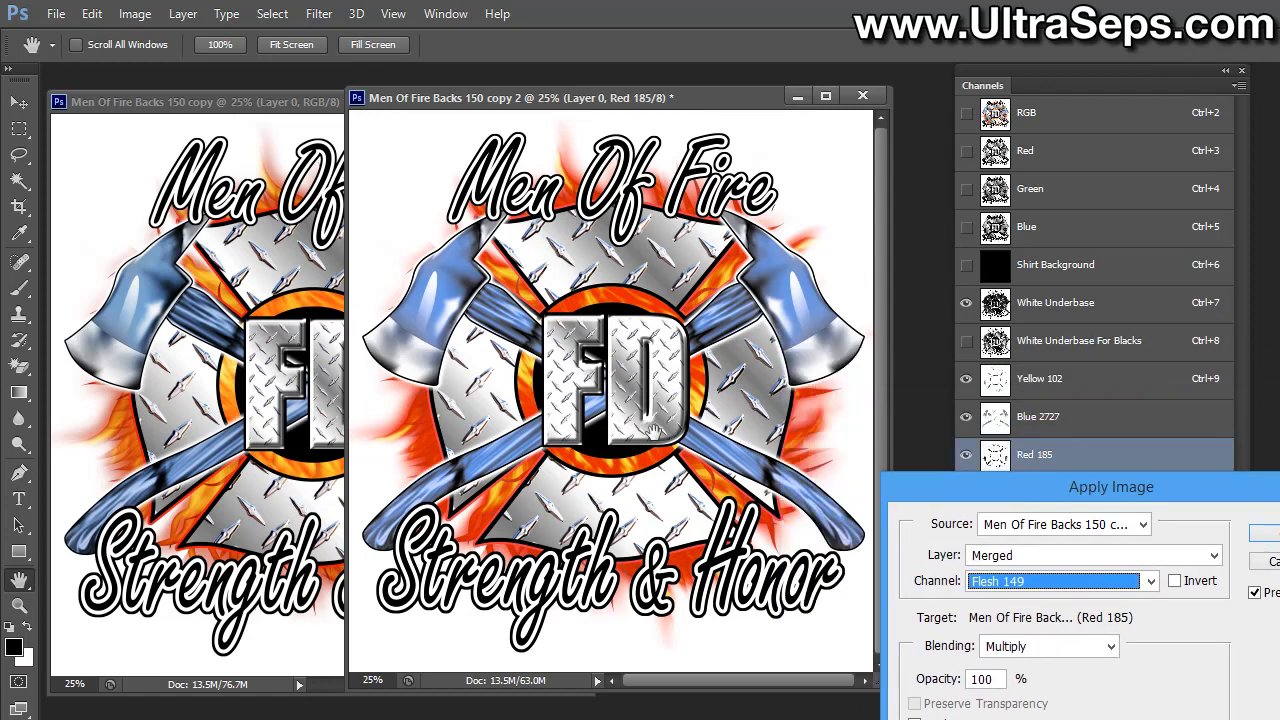
Compare the design with and without the Flesh 149 blend, try 25% opacity and cancel Apply Image
click(1254, 594)
click(1254, 594)
click(1255, 594)
click(1255, 594)
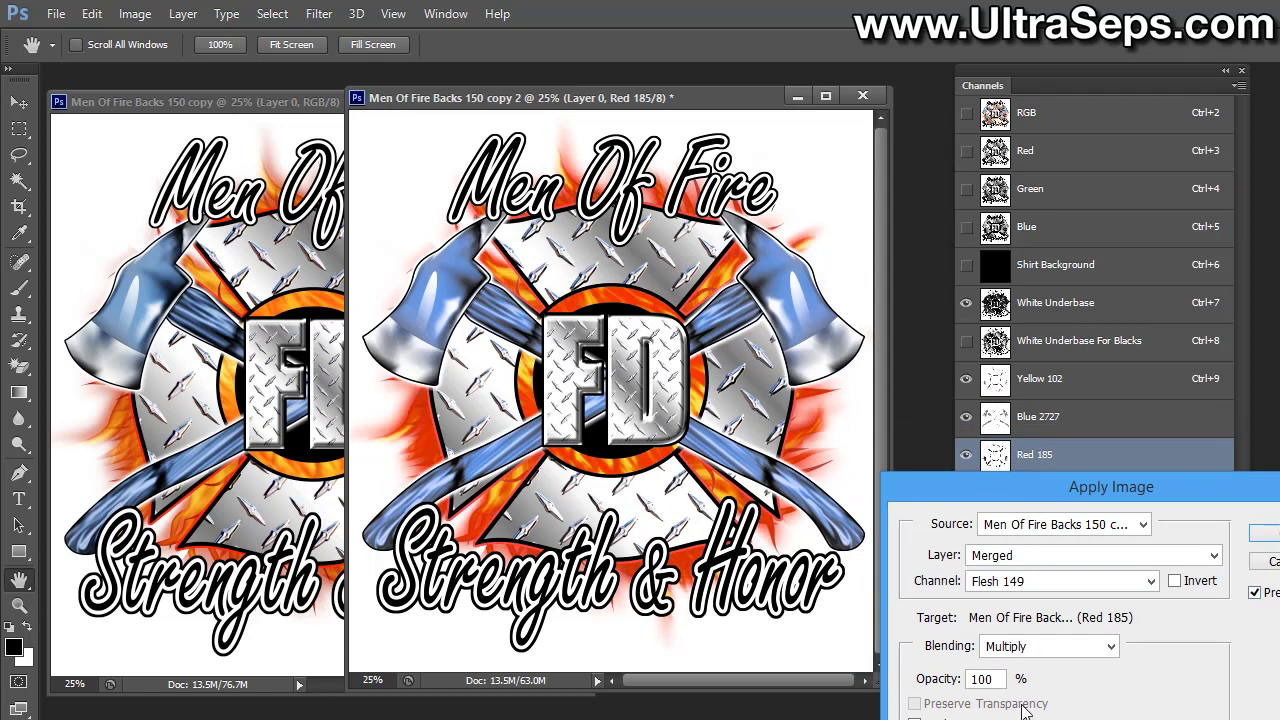
double_click(980, 679)
text(25)
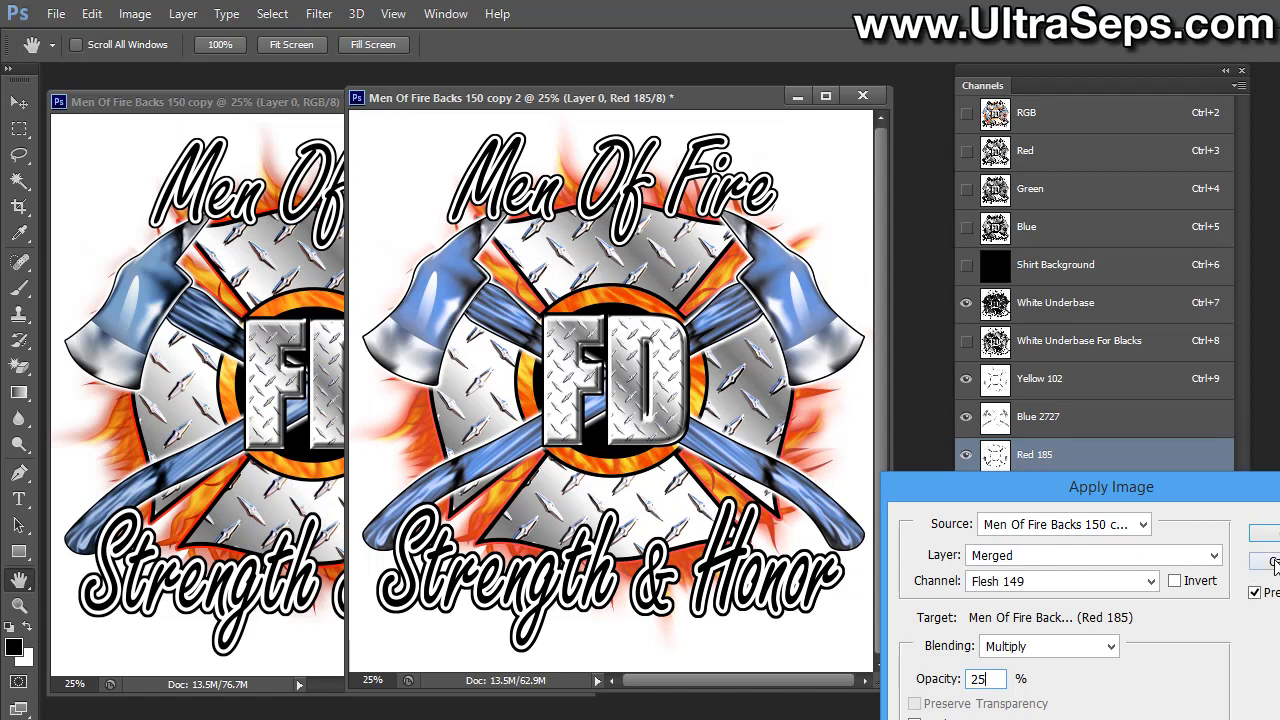
drag(1188, 498, 993, 442)
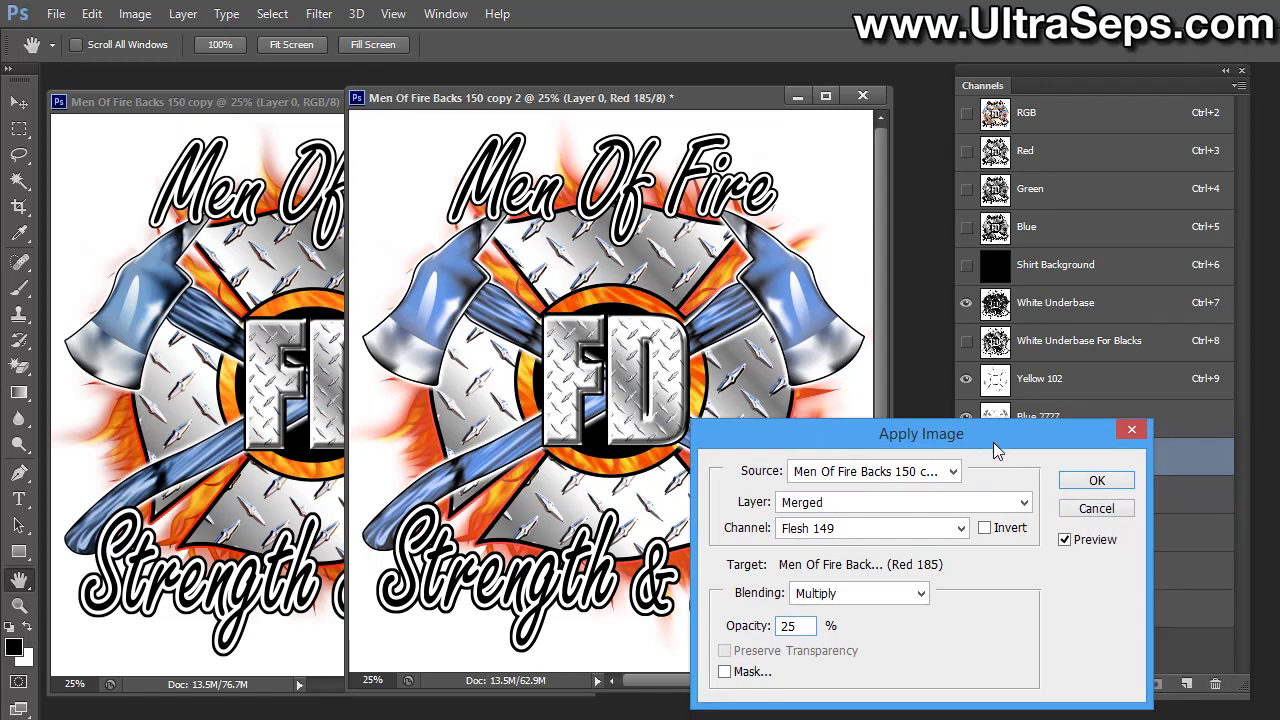
click(1104, 512)
Delete the Flesh 149 and White Underbase For Blacks channels and hide the Shirt Background
click(966, 494)
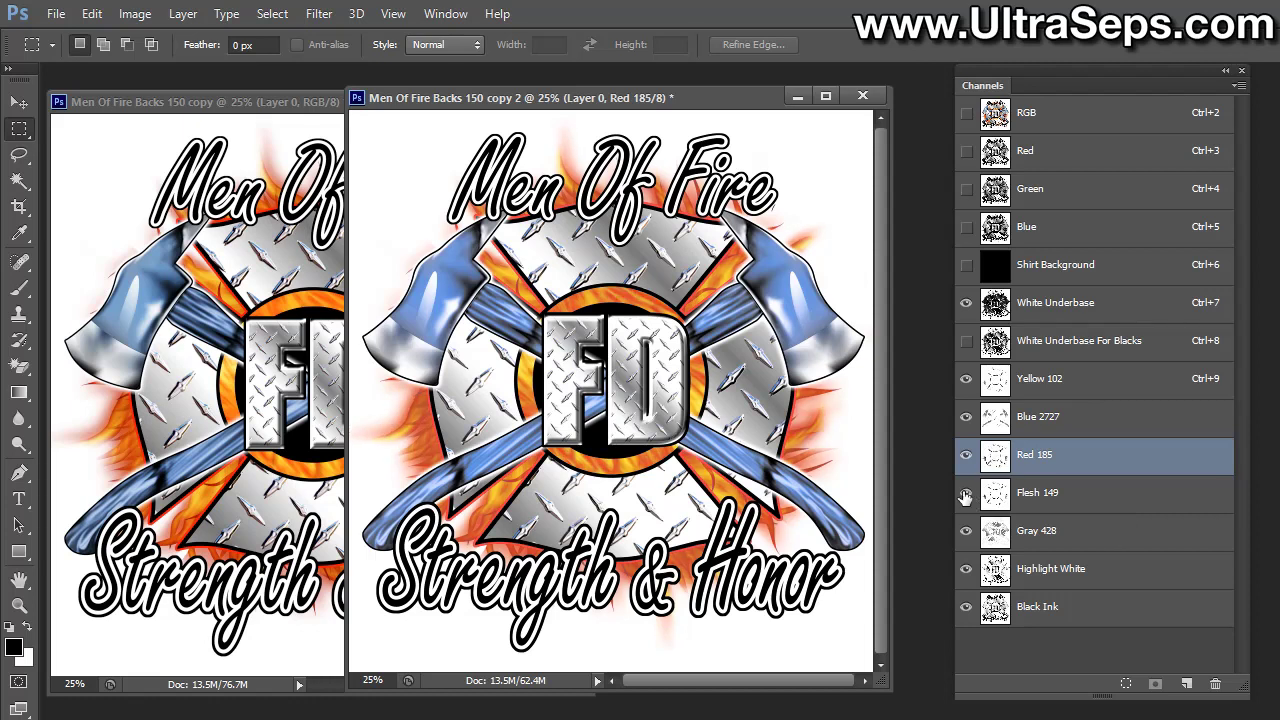
click(1094, 500)
mouse_move(1103, 500)
mouse_down()
mouse_move(1201, 625)
mouse_move(1215, 683)
mouse_up()
click(966, 264)
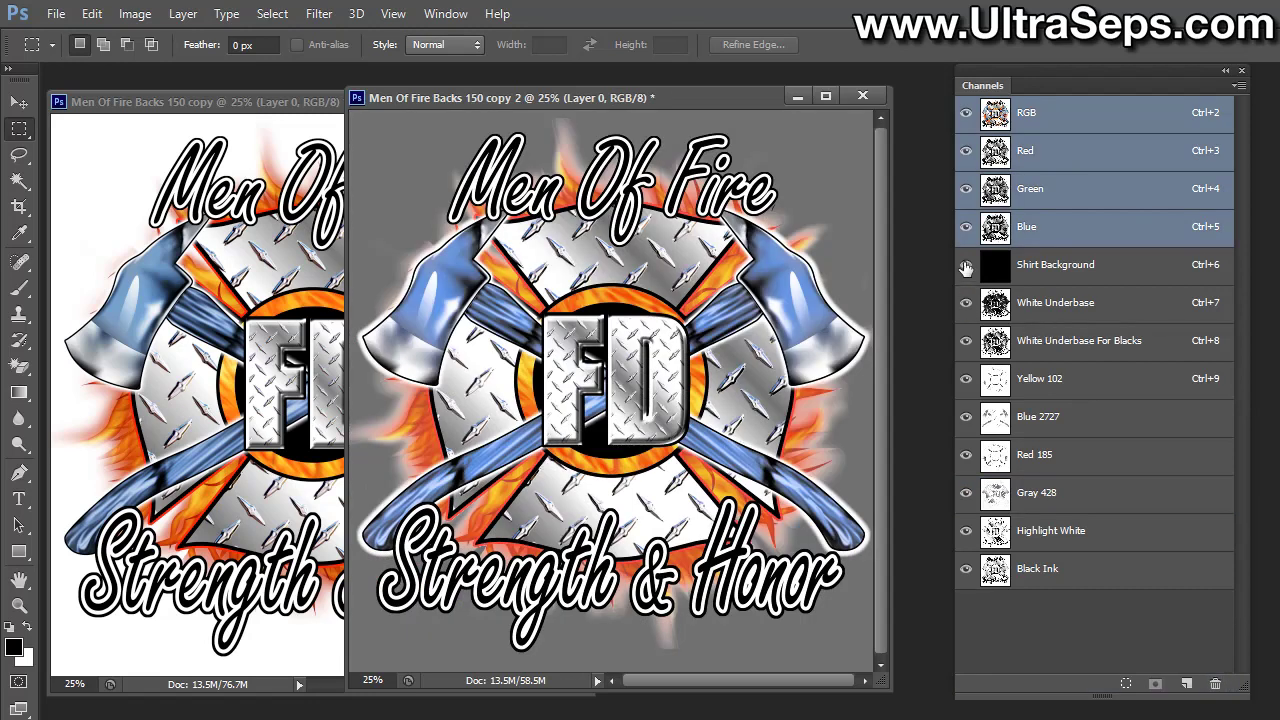
click(1125, 345)
drag(1178, 345, 1217, 684)
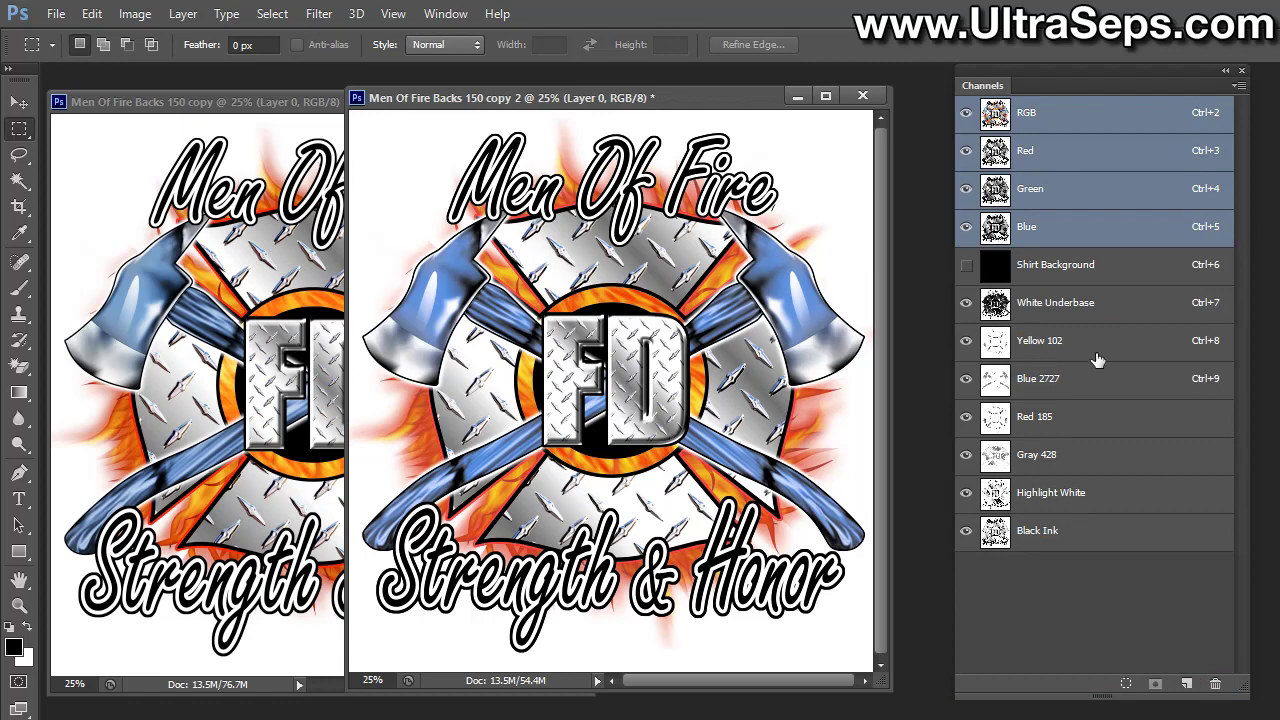
Isolate the Shirt Background and show the remaining ink channels over it one by one, from White Underbase to Black Ink
click(1095, 268)
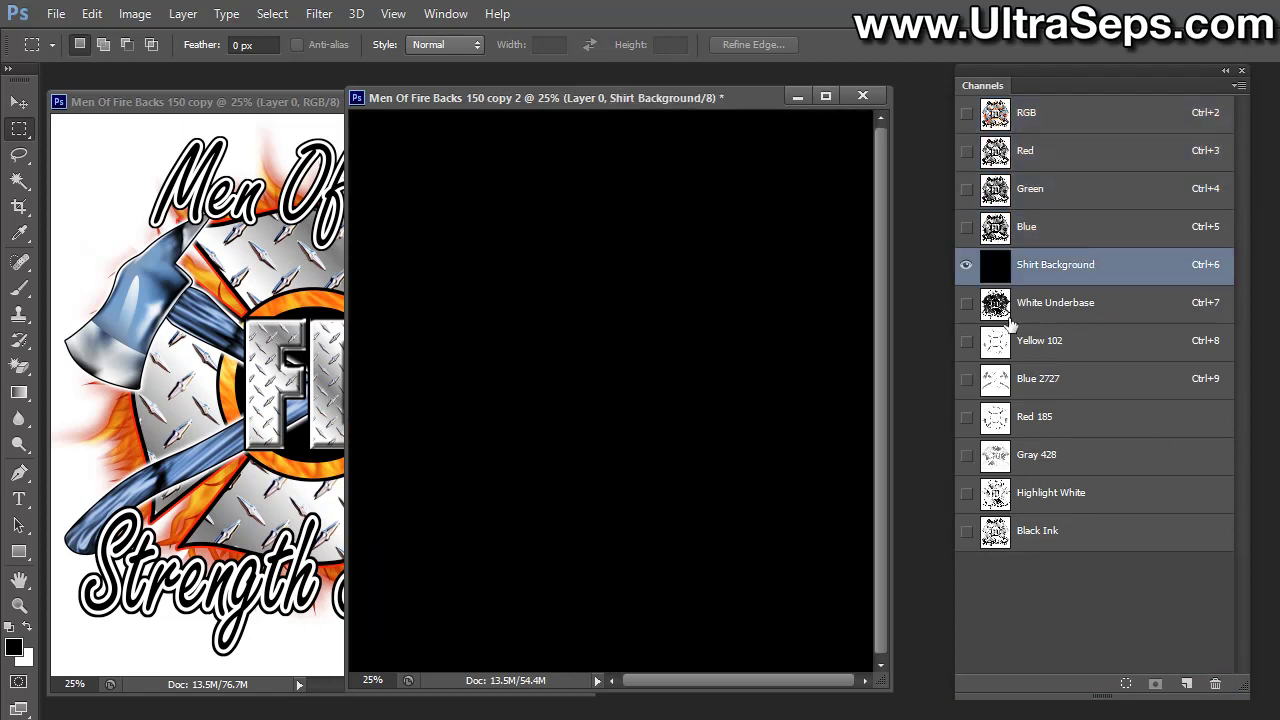
click(966, 303)
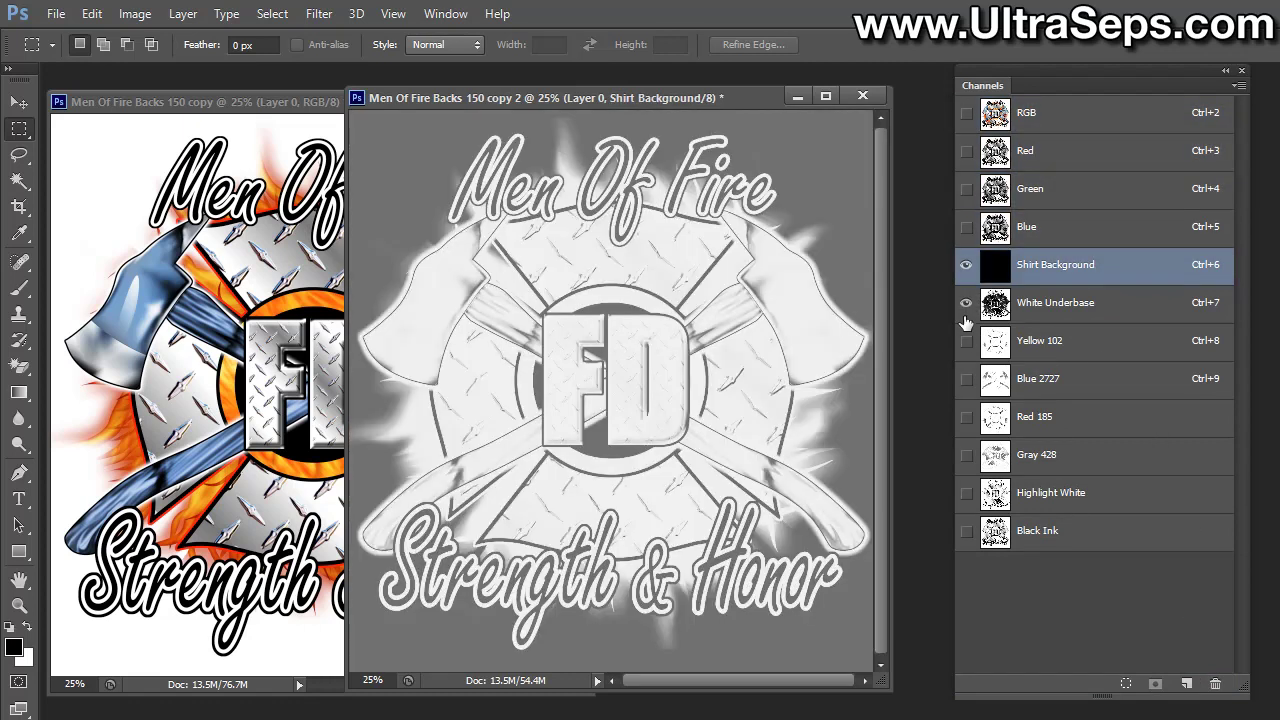
click(966, 341)
click(966, 379)
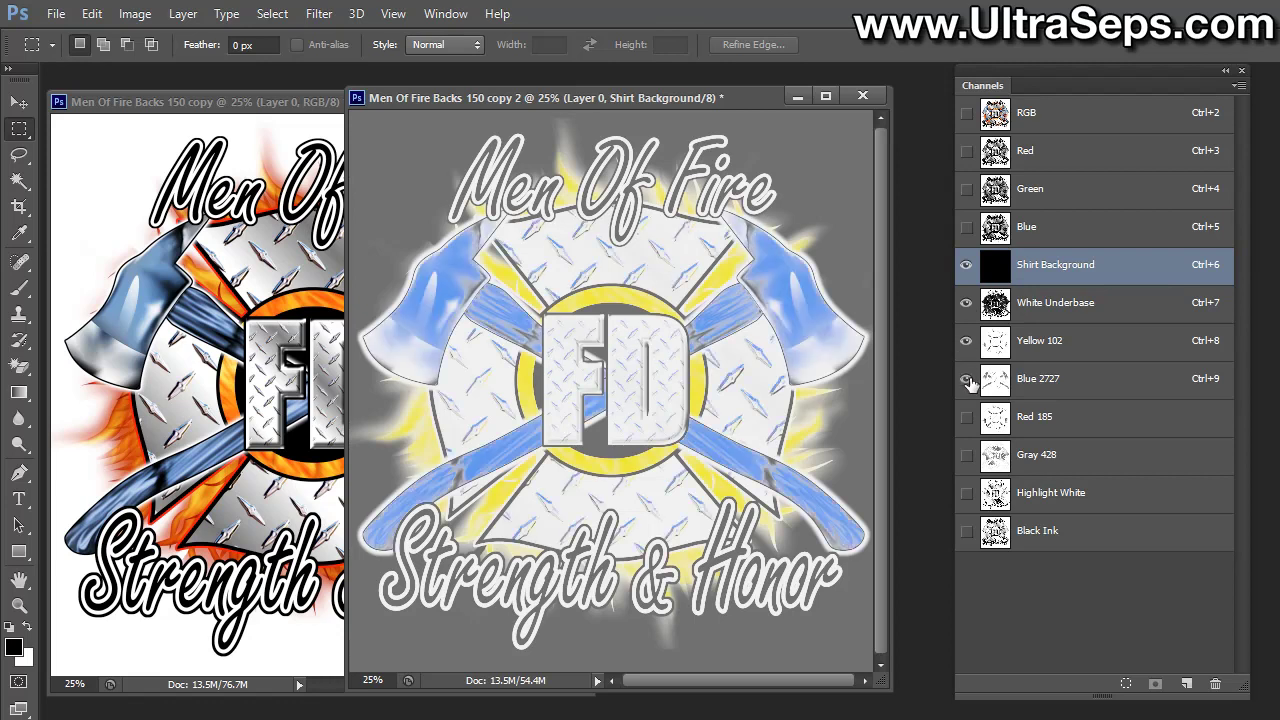
click(966, 417)
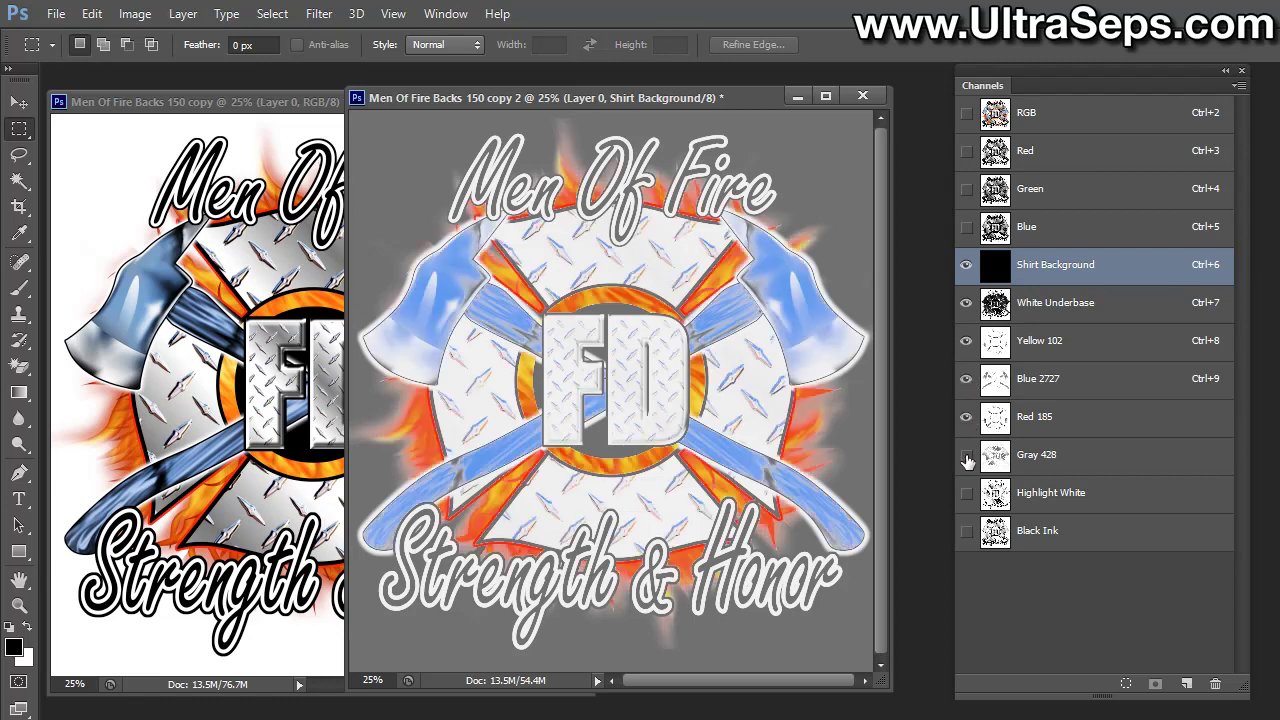
click(966, 455)
click(966, 493)
click(966, 532)
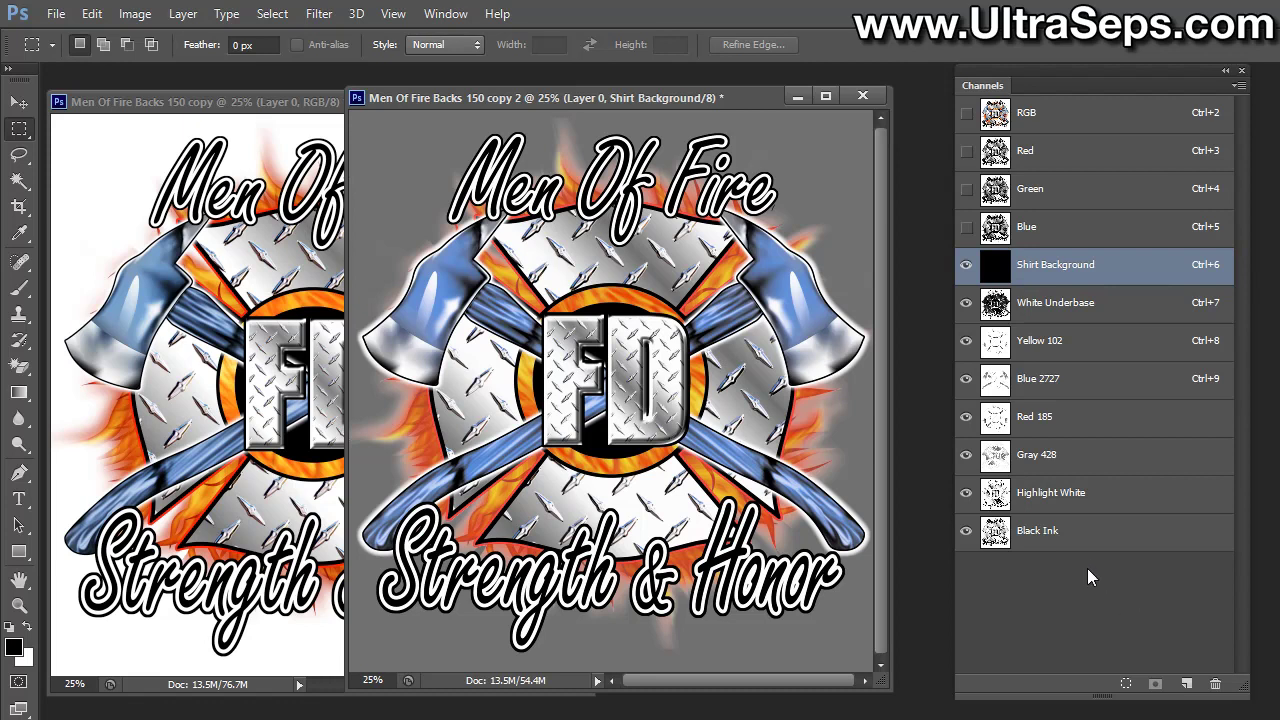
Compare the design with the Highlight White channel hidden and shown
click(965, 490)
click(962, 491)
click(963, 492)
click(963, 492)
click(963, 492)
click(963, 492)
Compare the design with and without the Gray 428 channel and leave that channel hidden
click(965, 456)
click(962, 456)
click(961, 457)
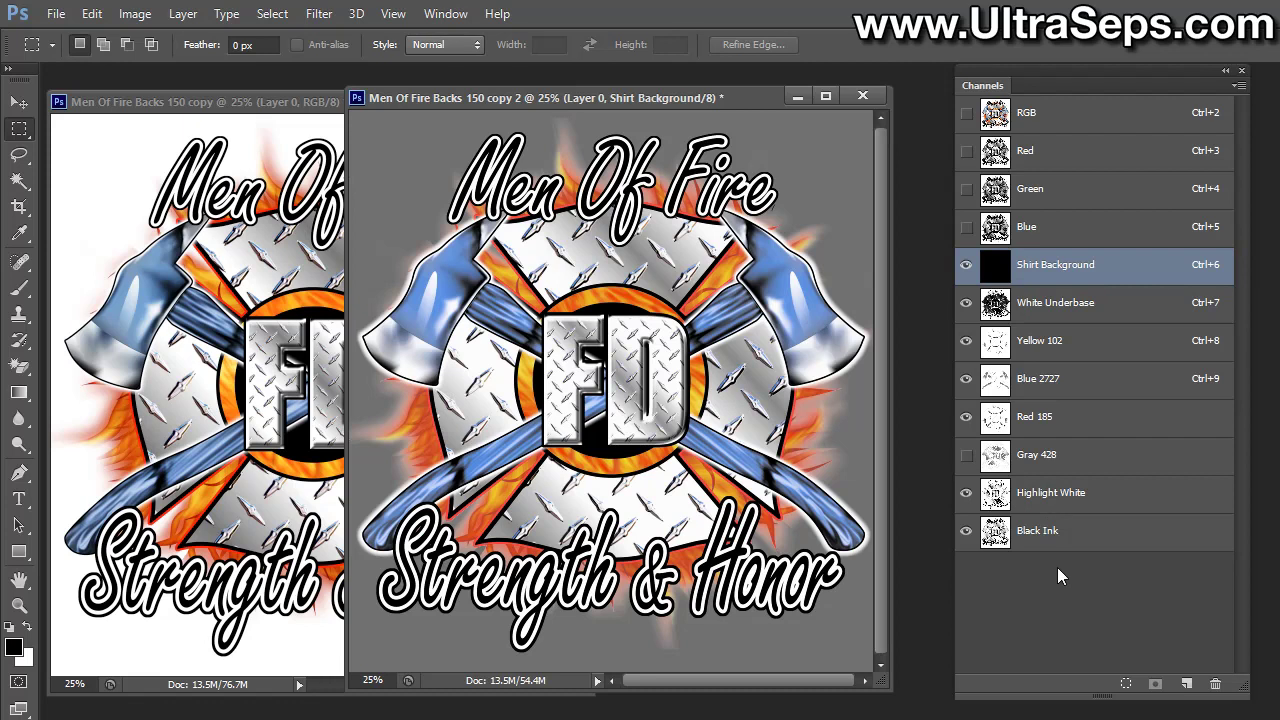
click(967, 455)
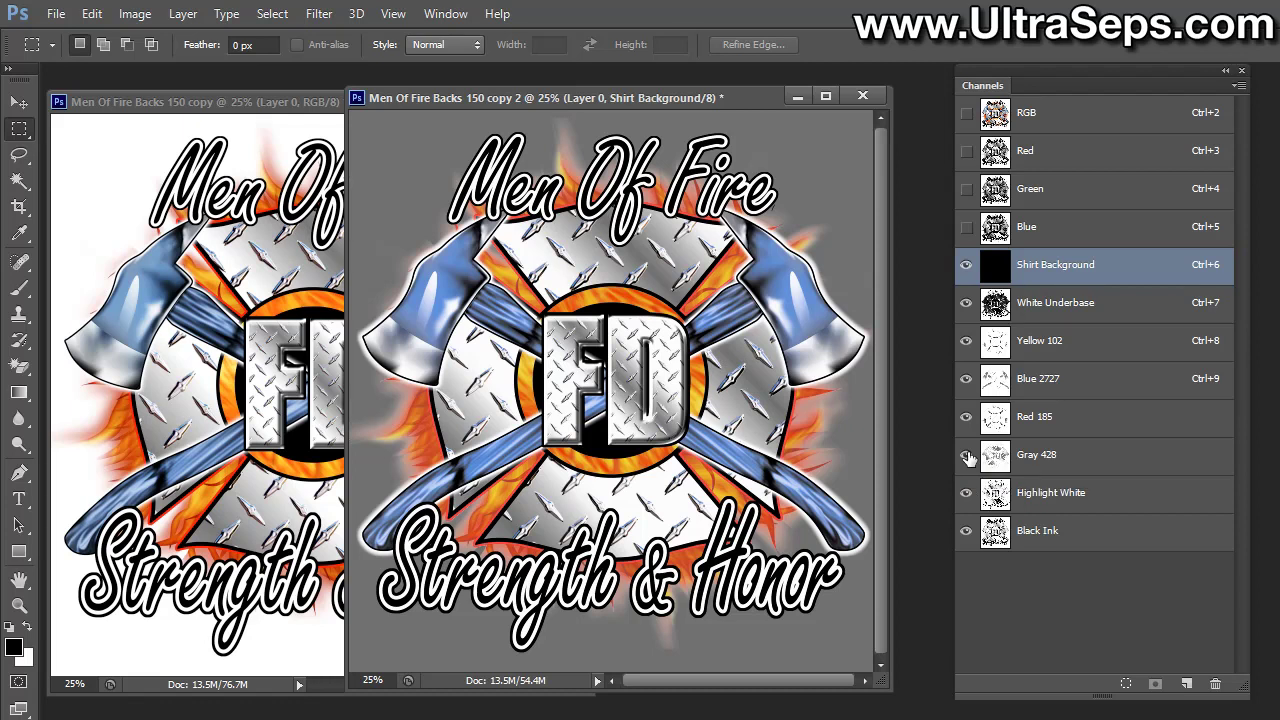
click(964, 458)
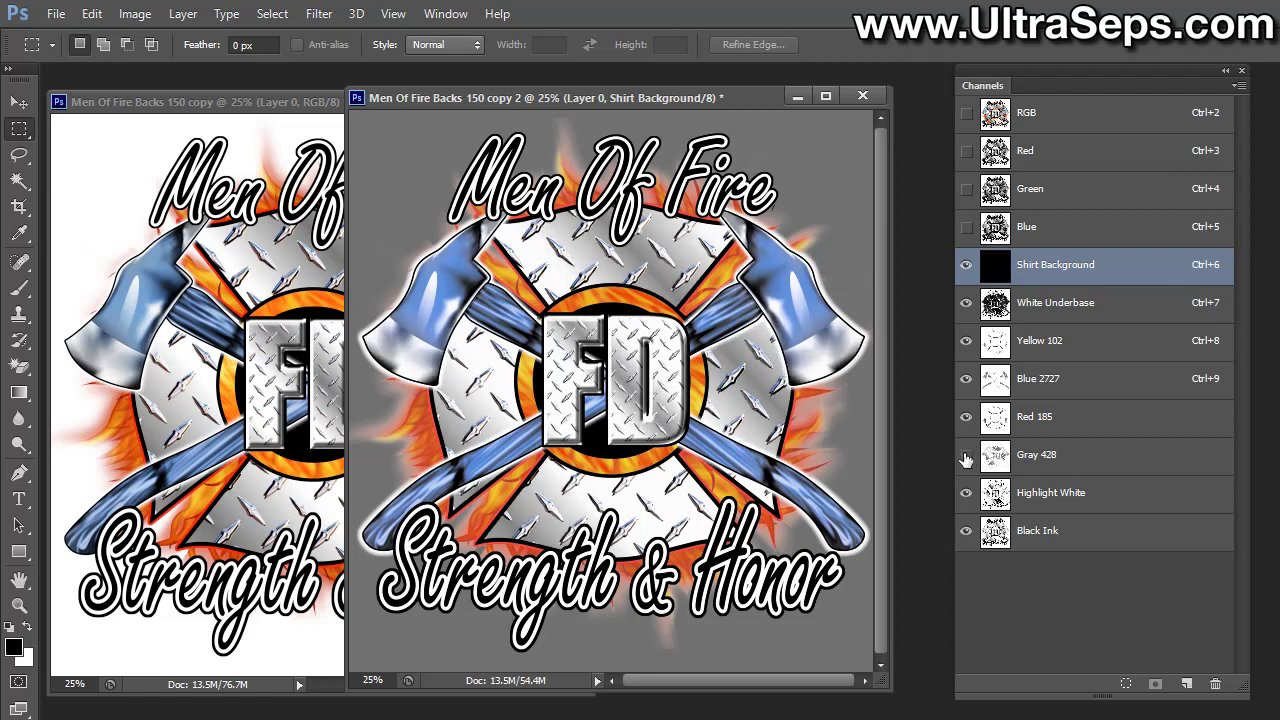
Set up Apply Image on the Black Ink channel with Gray 428 as the source at 20% opacity
click(1088, 538)
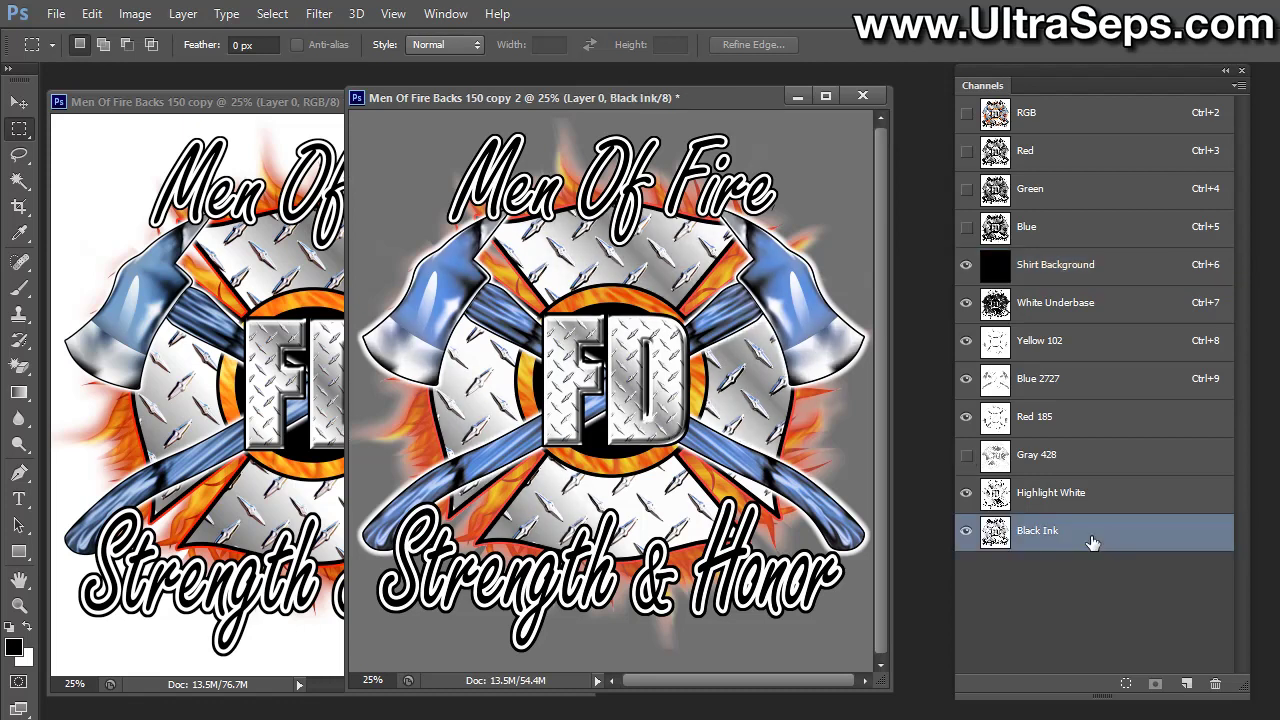
click(137, 14)
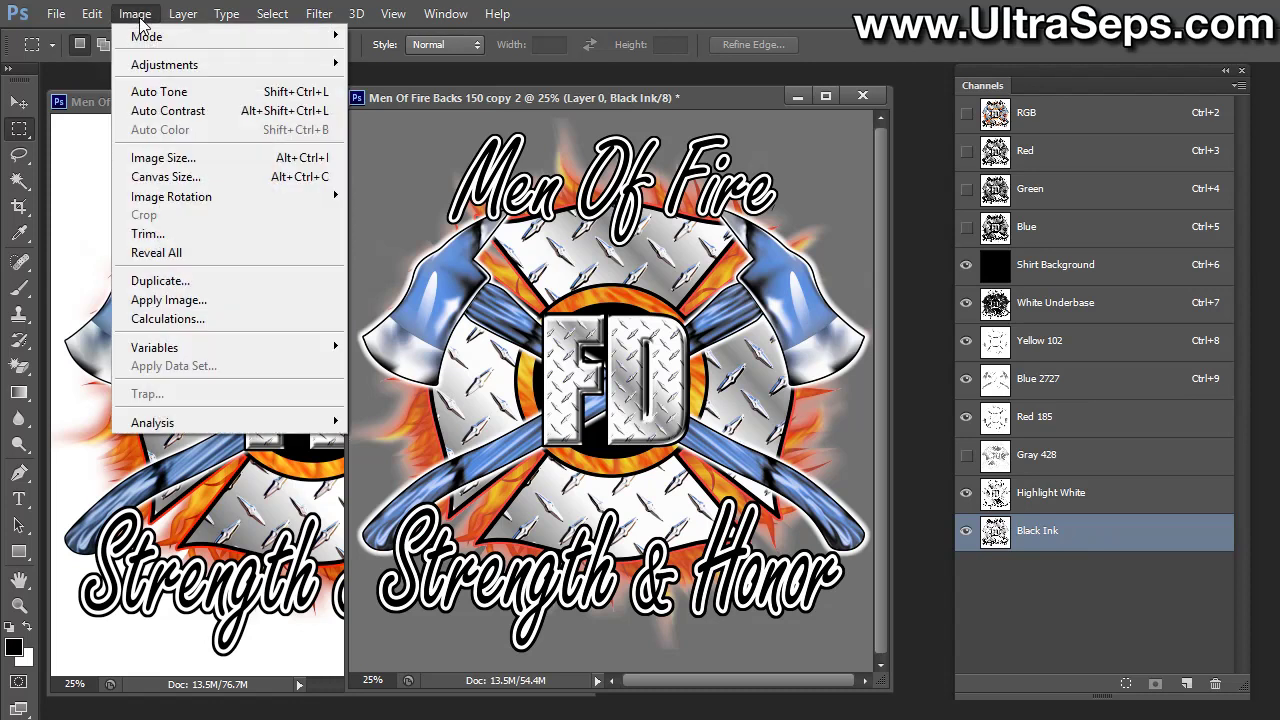
click(237, 300)
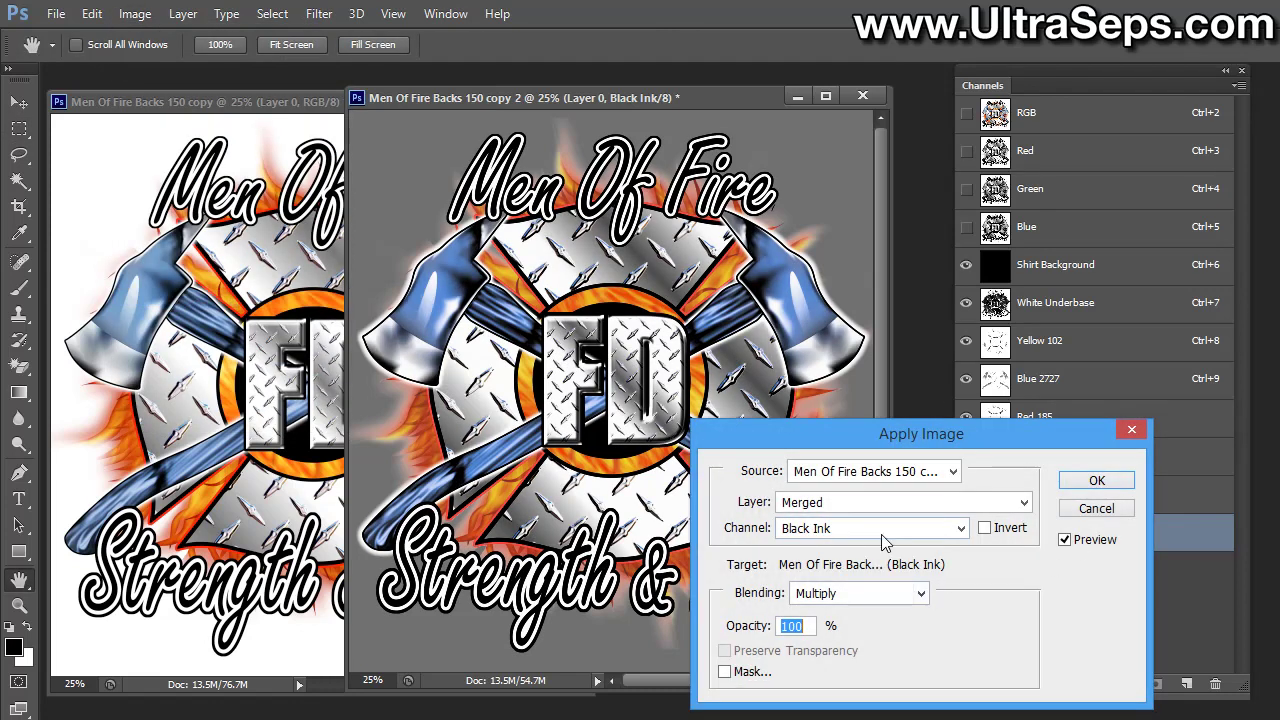
click(881, 534)
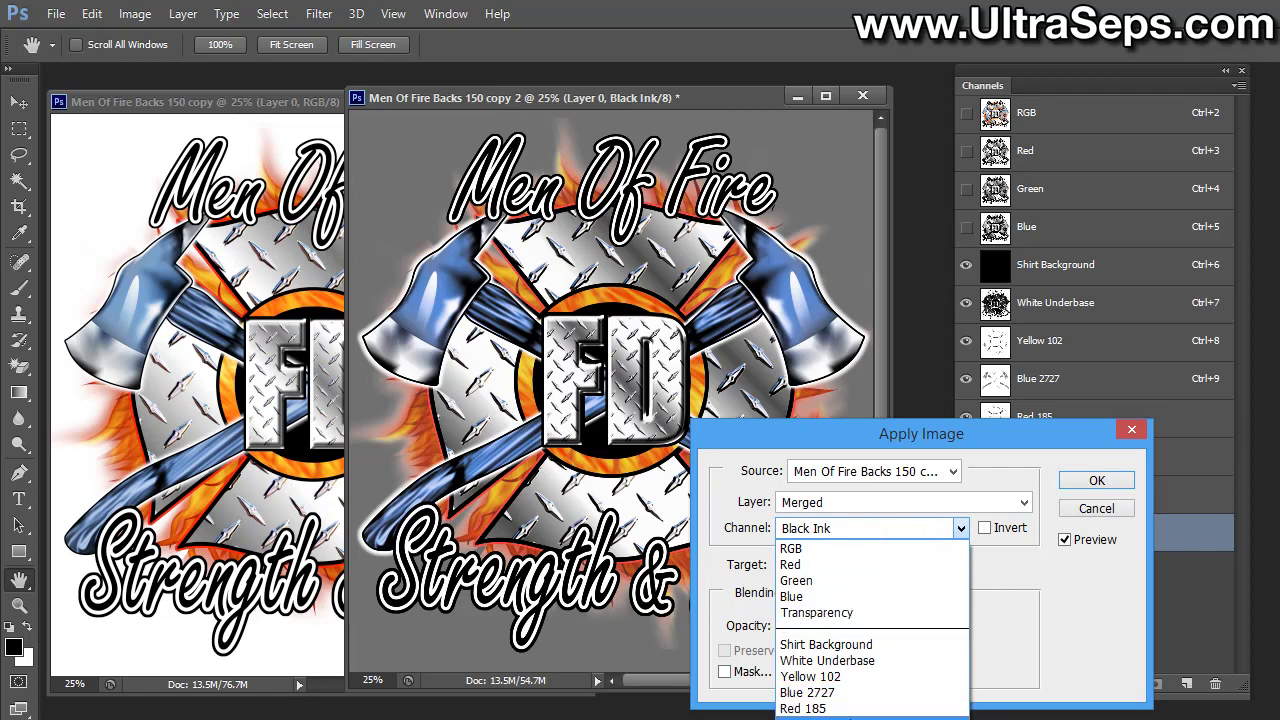
click(850, 712)
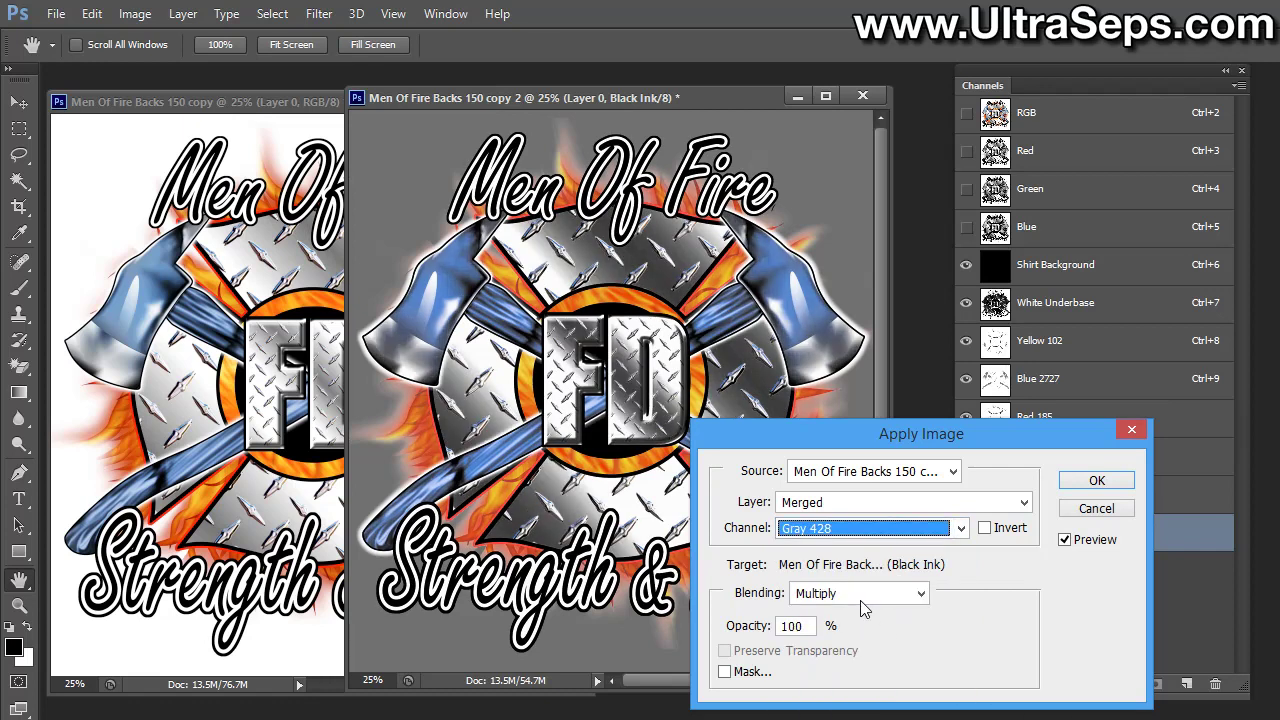
click(768, 629)
text(20)
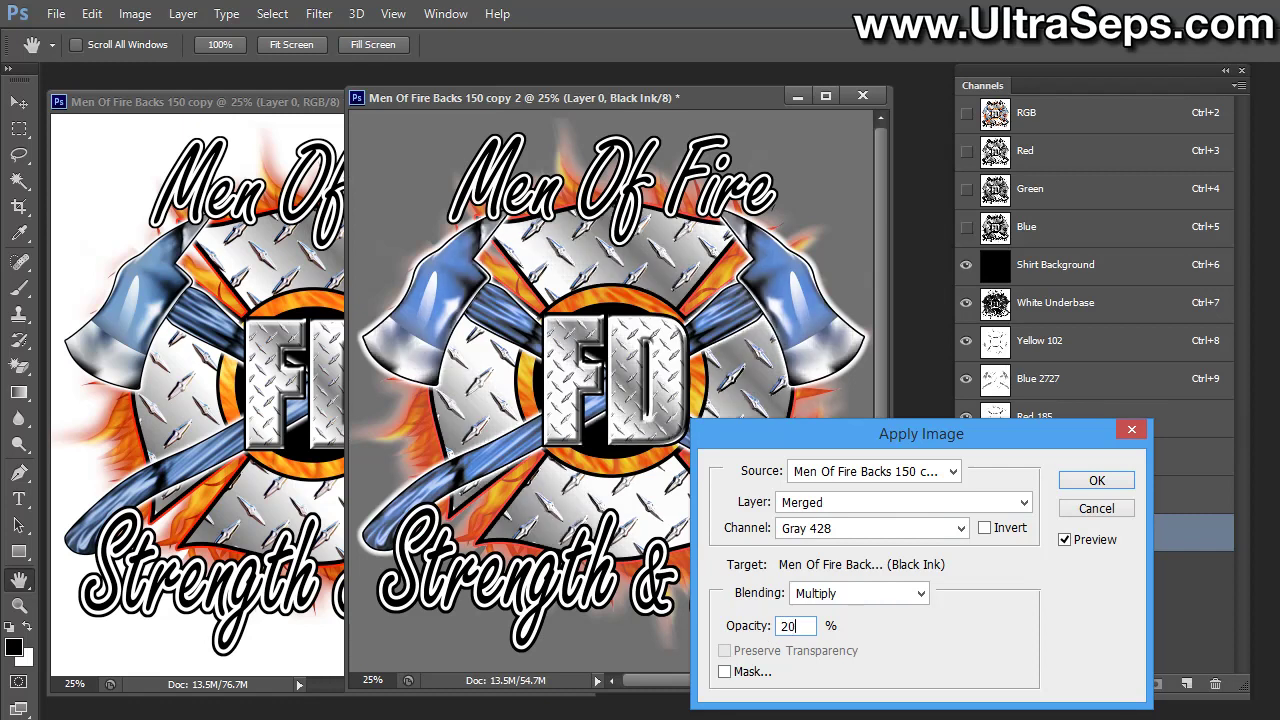
Compare the design with the blend preview off and on, and apply Gray 428 to the Black Ink channel
click(1066, 541)
click(1067, 542)
click(1066, 541)
click(1066, 541)
click(1066, 541)
click(1066, 541)
click(1066, 541)
click(1066, 541)
click(1100, 484)
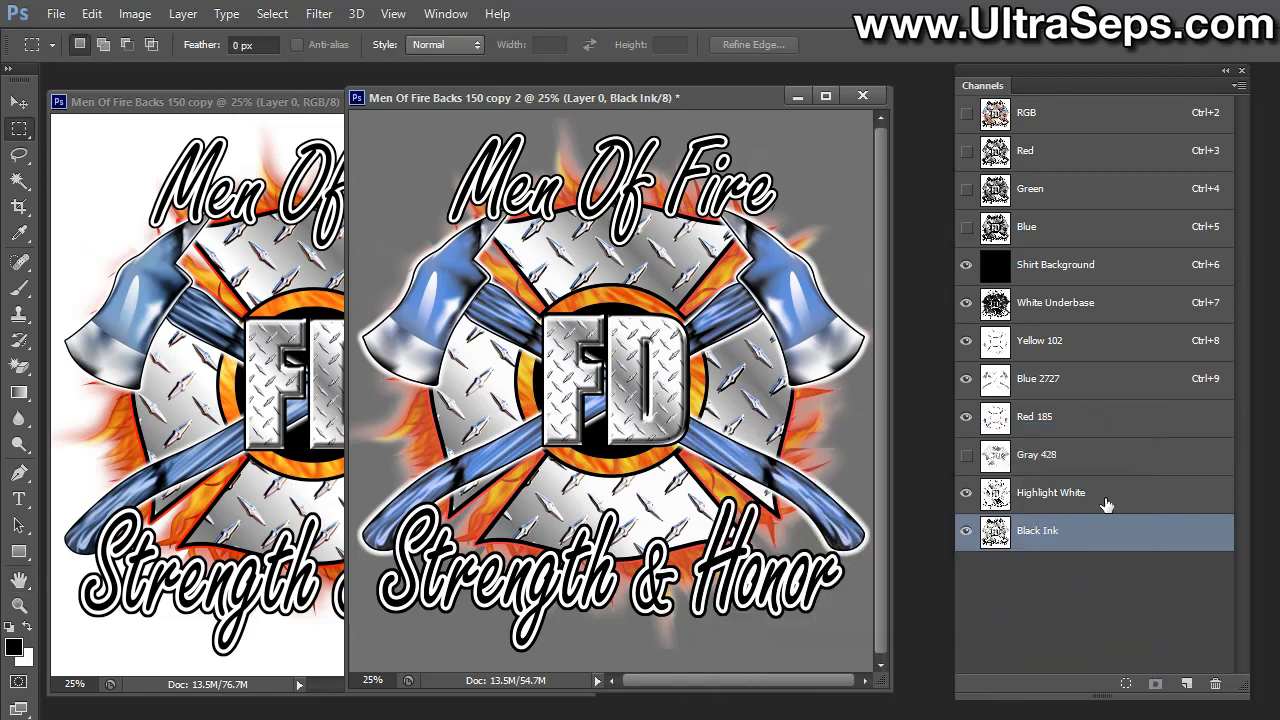
Delete the Gray 428 channel from the separation
click(966, 455)
click(1080, 457)
drag(1087, 459, 1217, 685)
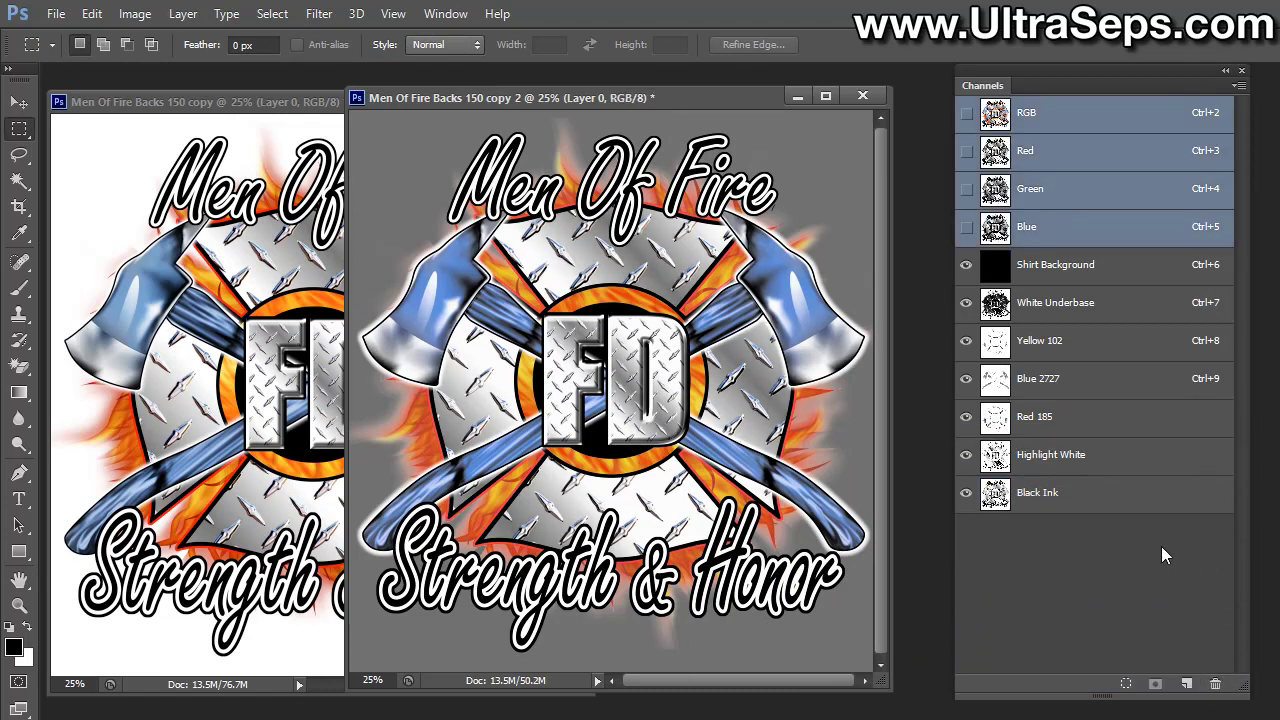